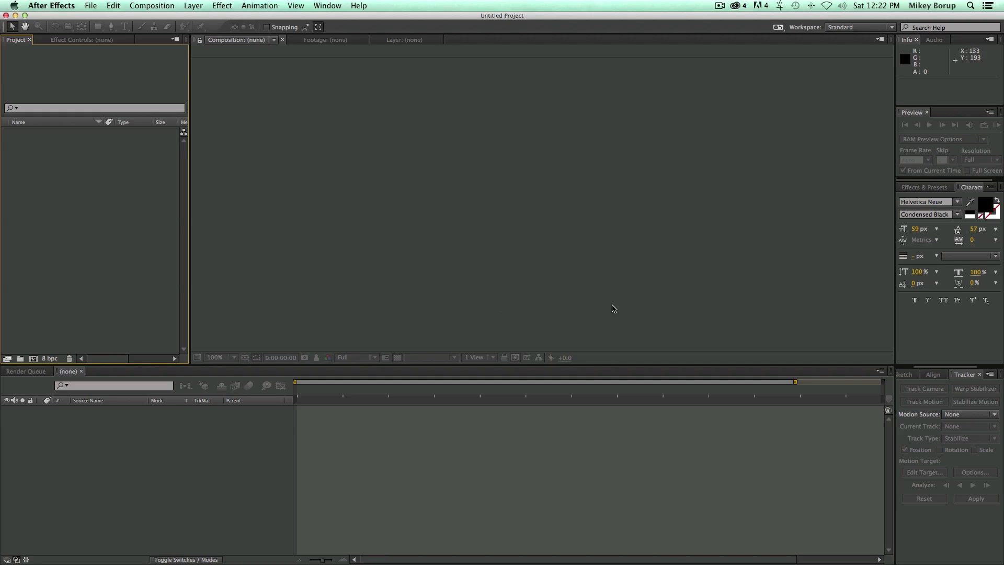
- Switch to the Animation workspace, followed by the Effects workspace
left_click(337, 6)
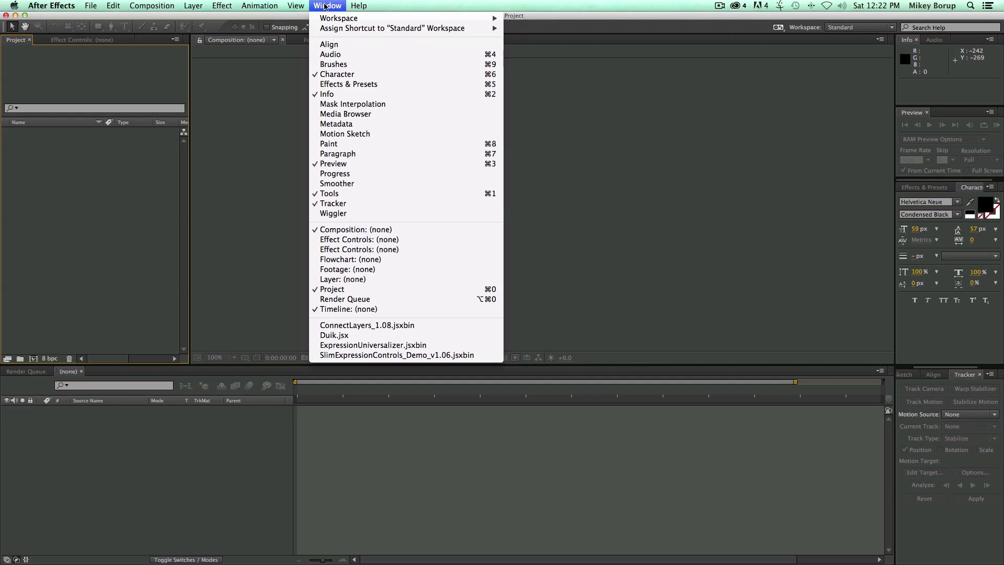
mouse_move(331, 20)
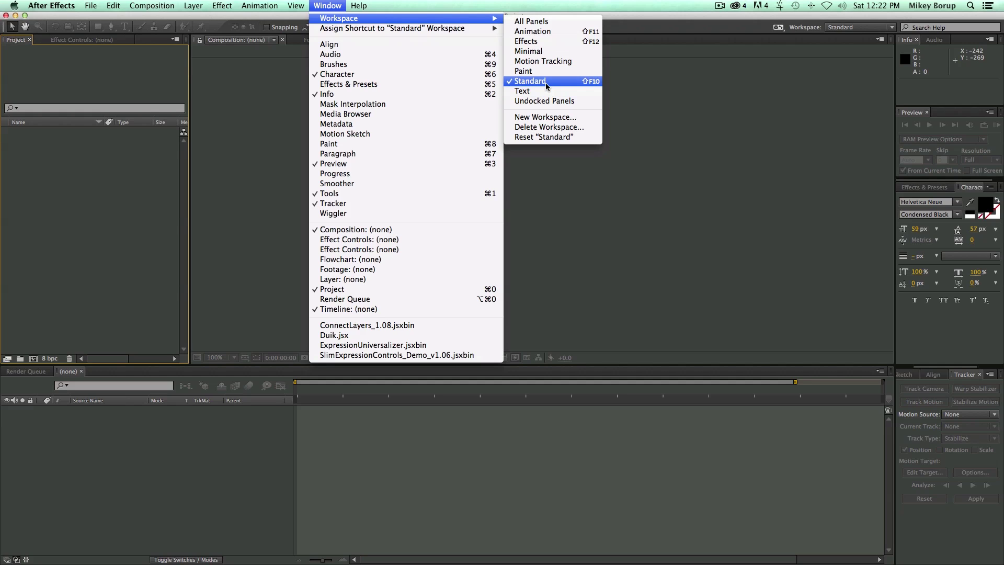
left_click(548, 34)
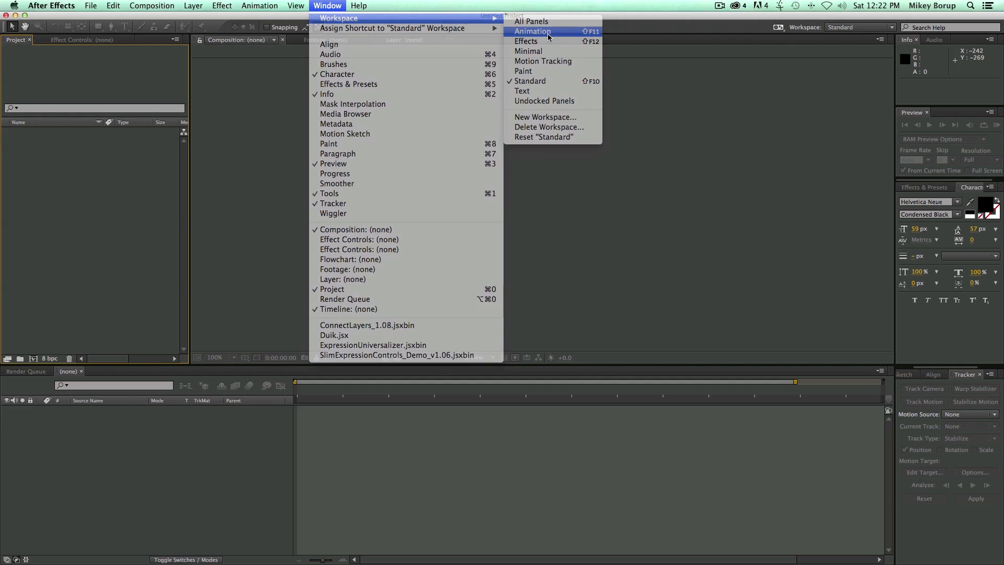
left_click(326, 5)
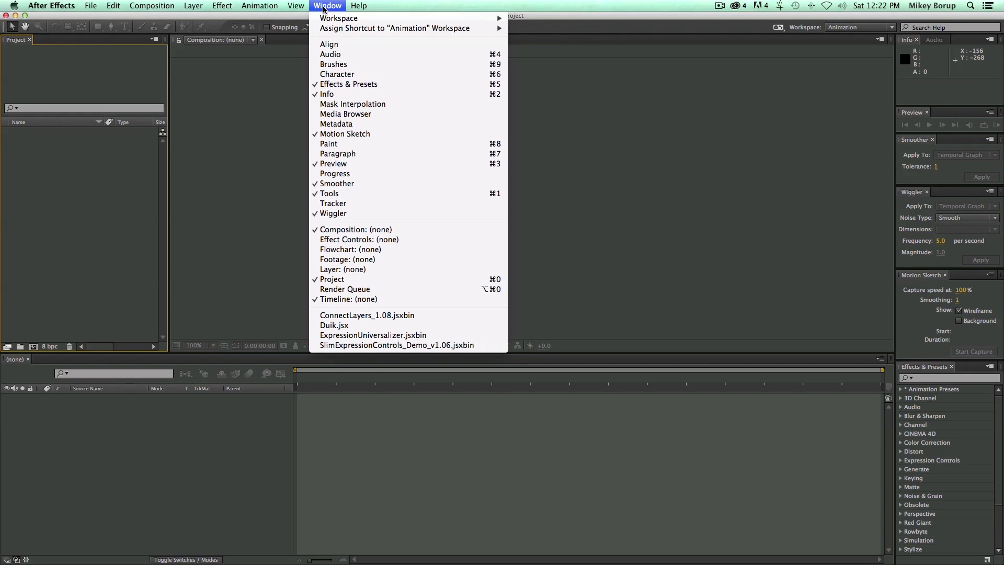
mouse_move(338, 23)
left_click(527, 42)
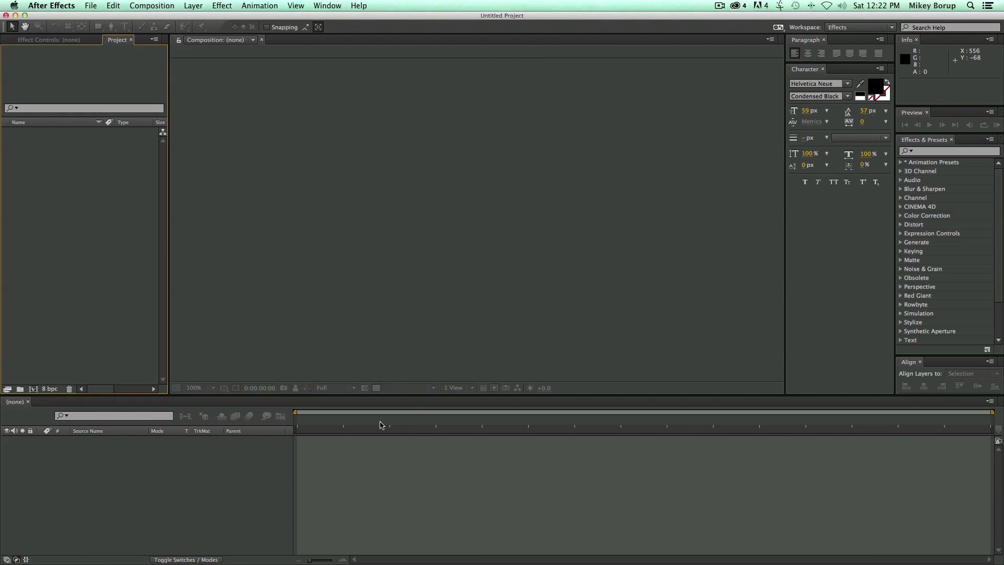
- Switch to the Minimal workspace, followed by the Motion Tracking workspace
left_click(330, 5)
mouse_move(343, 18)
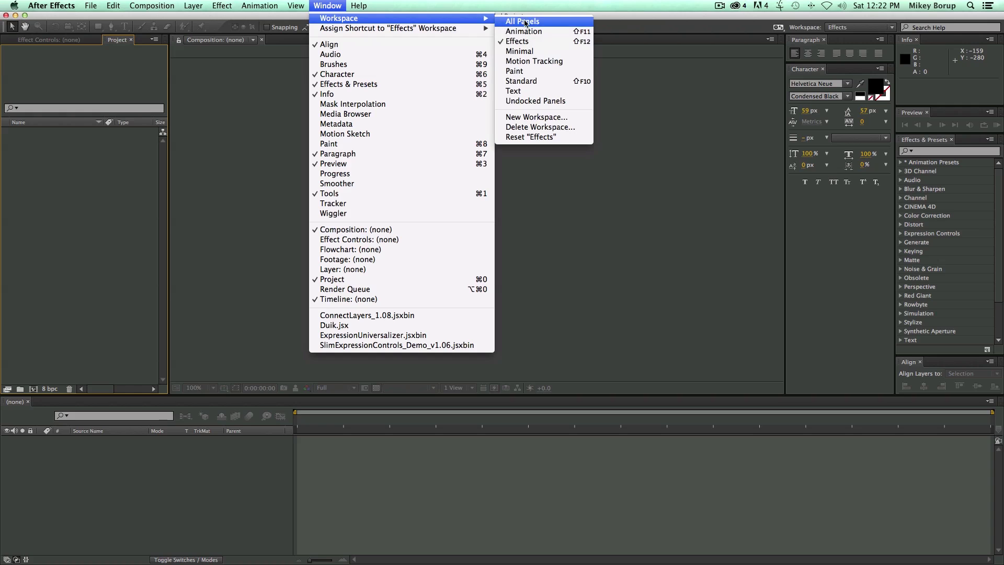
left_click(532, 52)
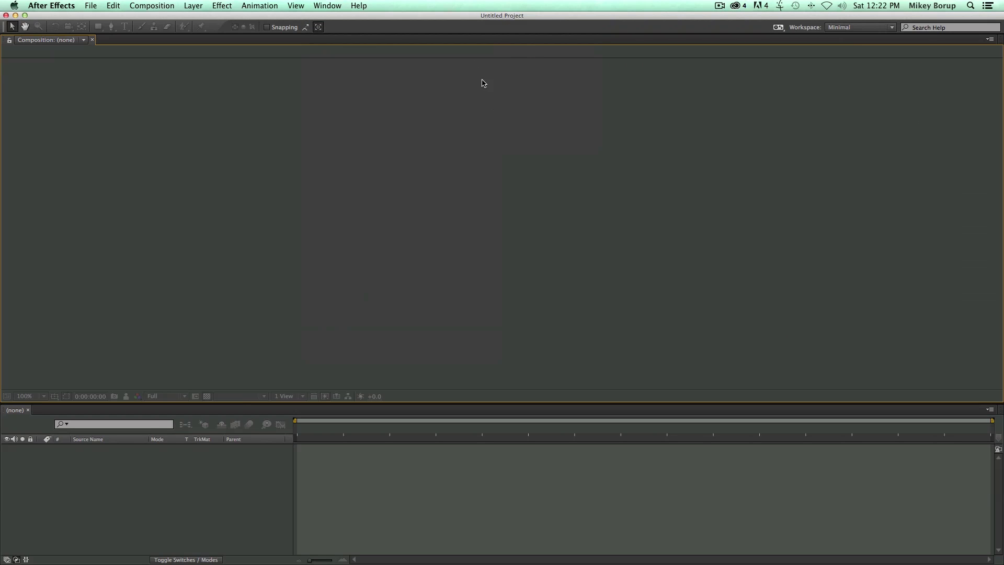
left_click(327, 6)
mouse_move(340, 20)
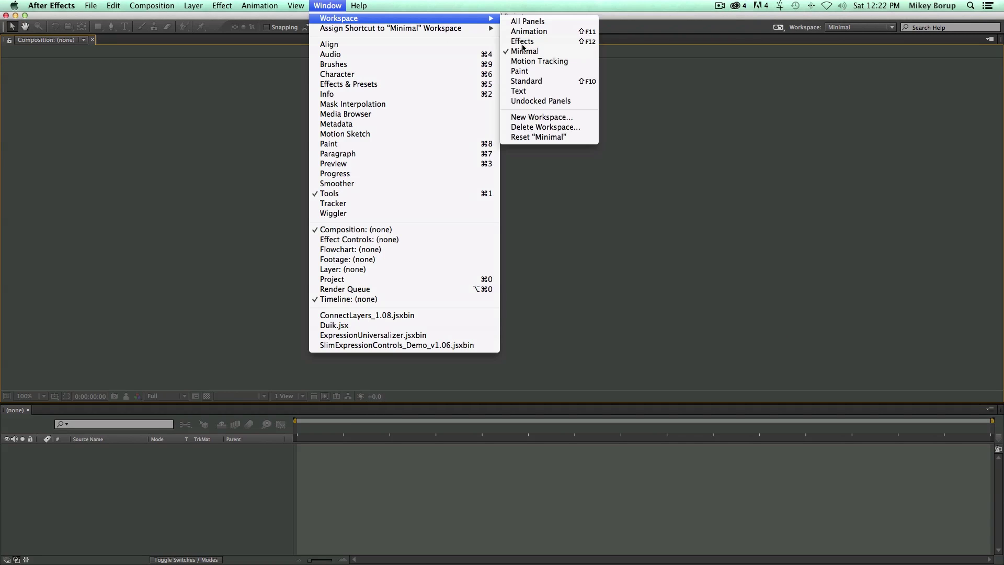
left_click(538, 62)
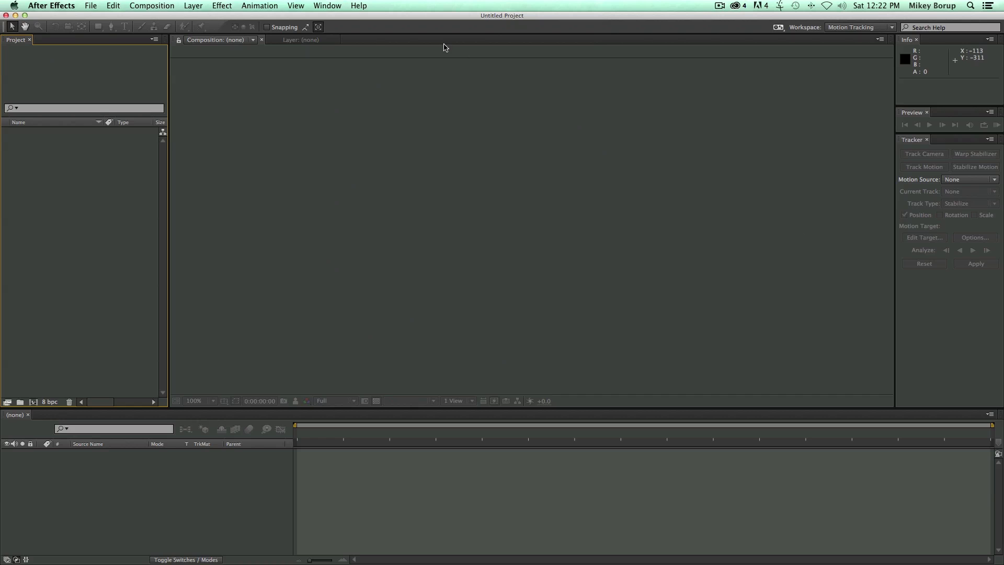
- Switch to the Paint workspace, followed by a return to the Standard workspace
left_click(325, 6)
mouse_move(342, 20)
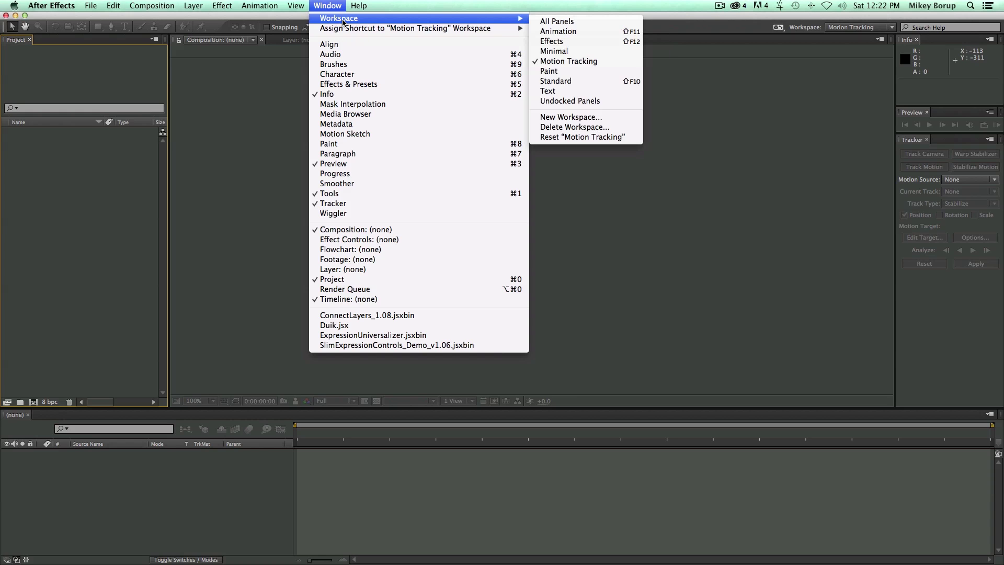
left_click(607, 71)
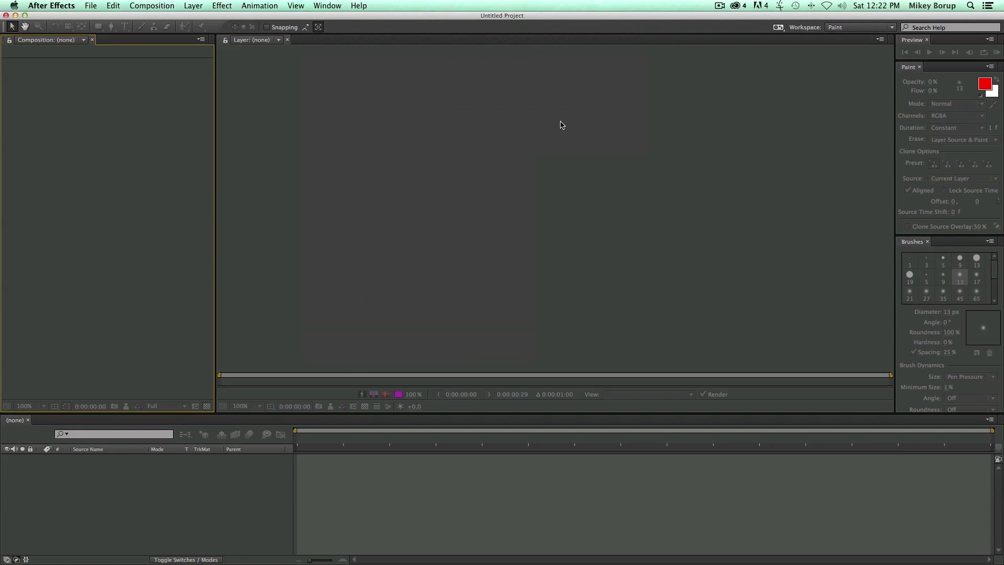
left_click(337, 6)
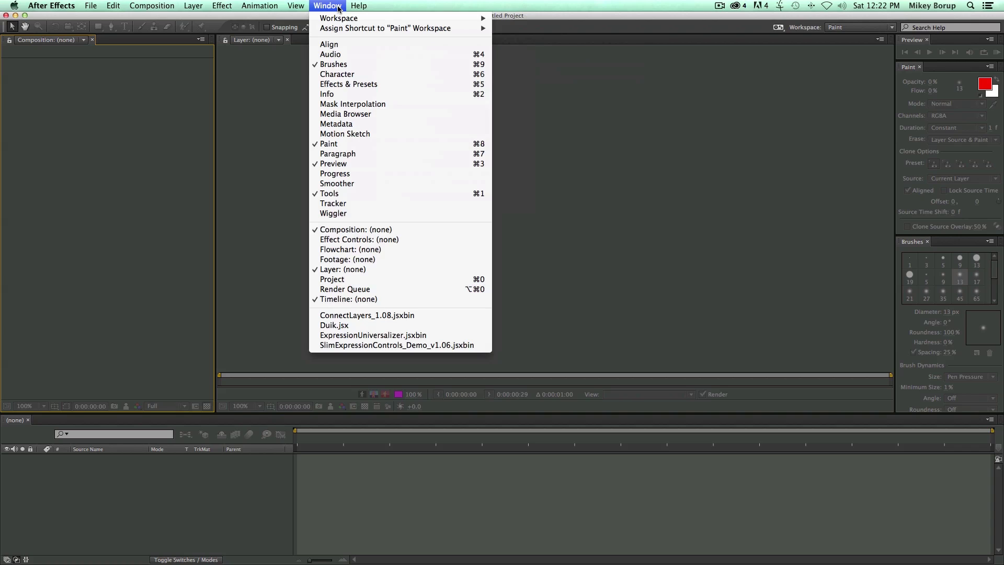
mouse_move(337, 18)
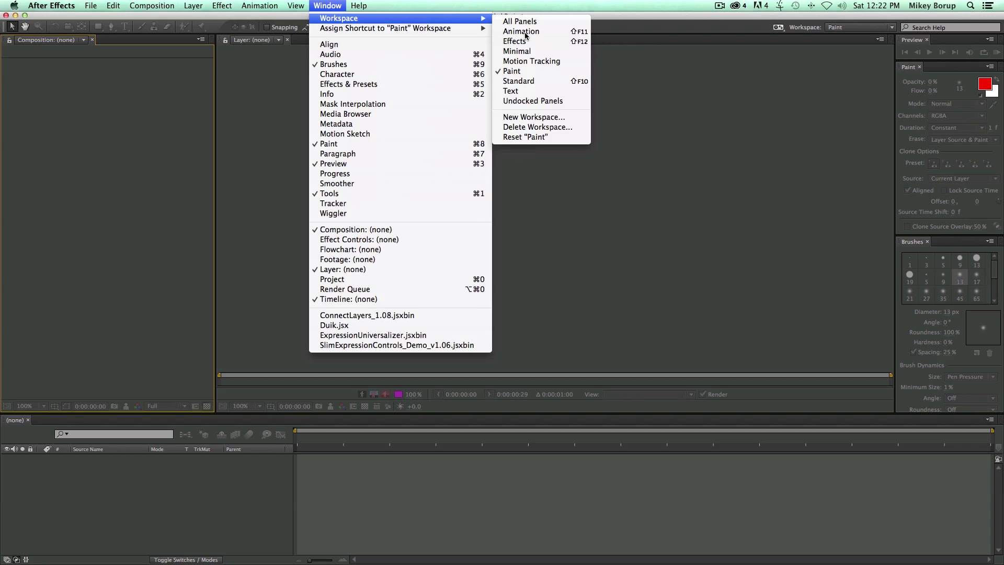
left_click(562, 81)
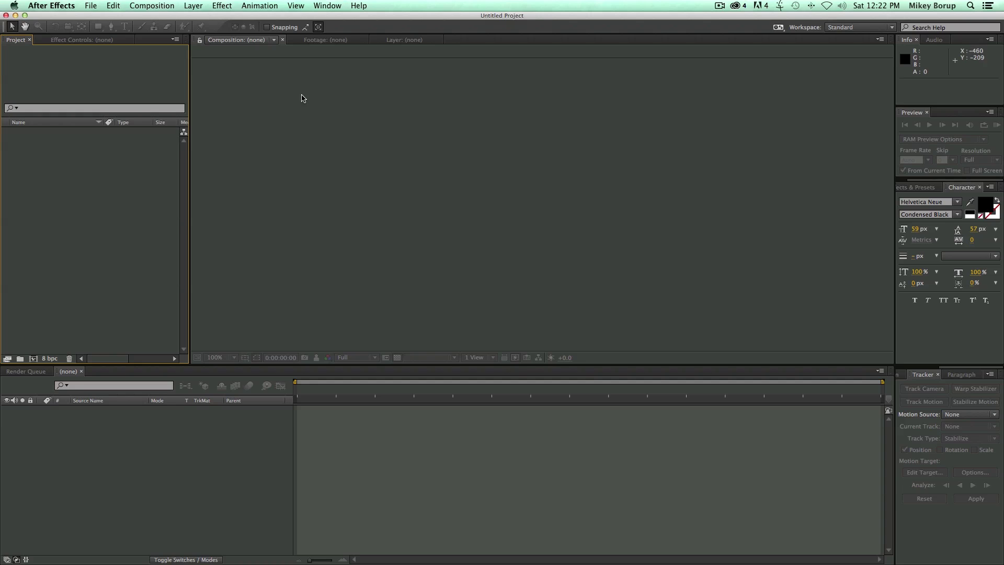
- Resize the Project panel and the timeline area, and dock the Character panel between the Project and Composition panels
left_click_drag(189, 367, 217, 295)
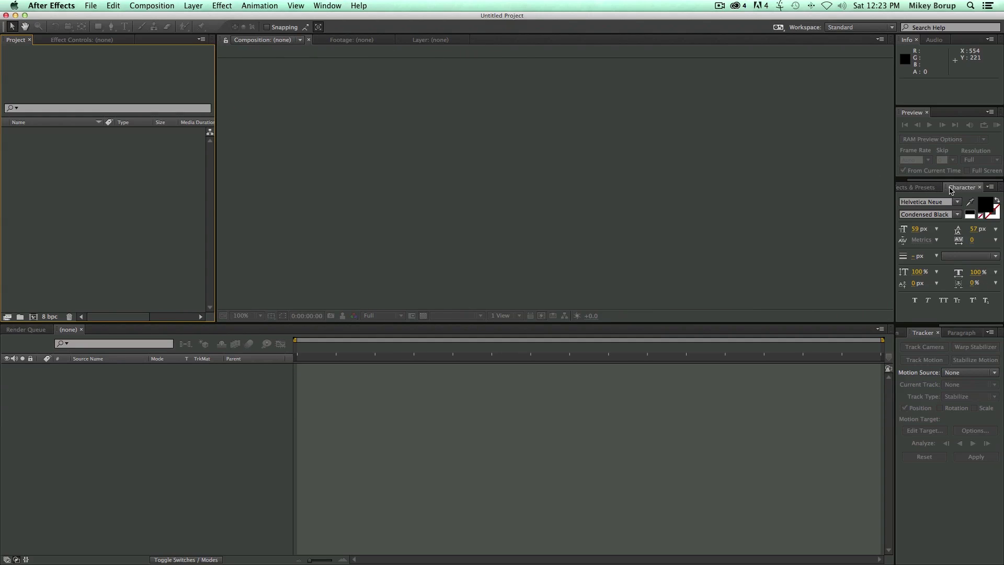
left_click_drag(948, 190, 238, 237)
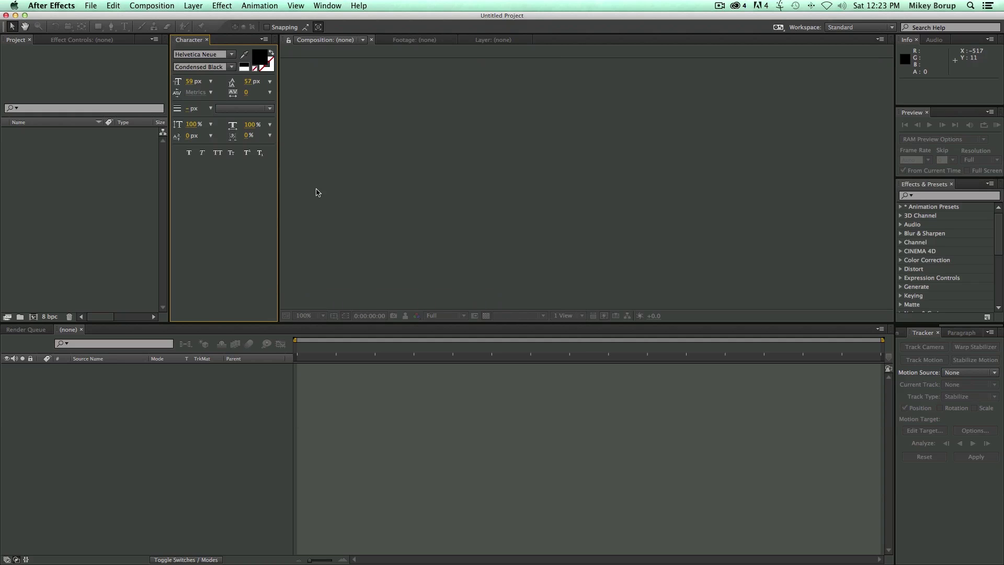
- Reset the Standard workspace to its default panel layout, discarding the layout changes
left_click(335, 8)
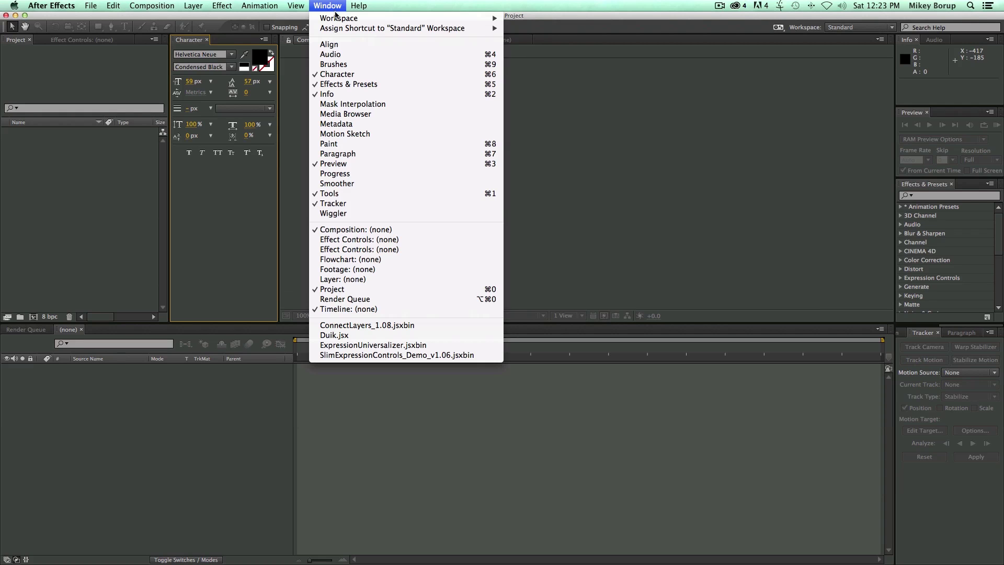
mouse_move(335, 20)
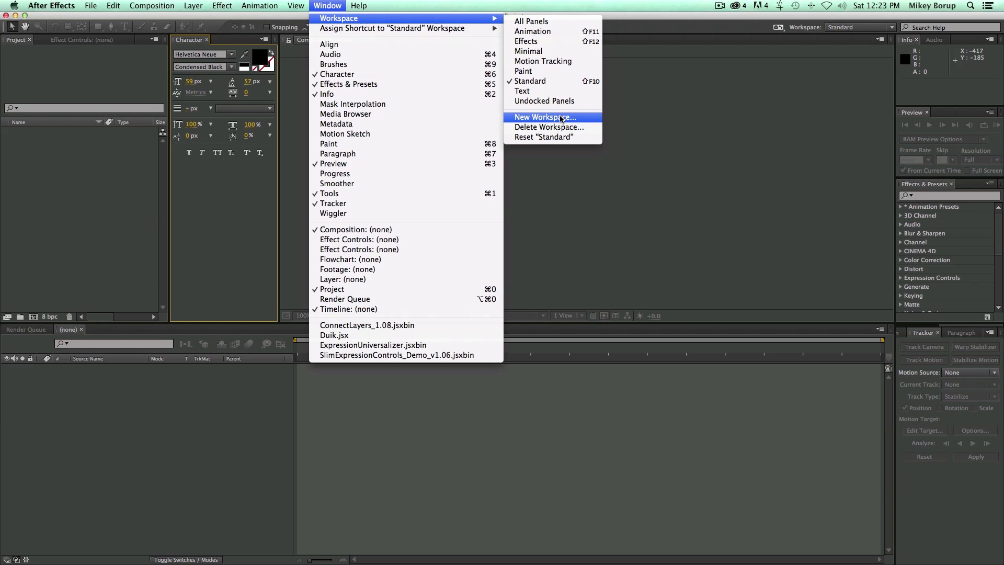
left_click(534, 82)
left_click(331, 7)
left_click(331, 7)
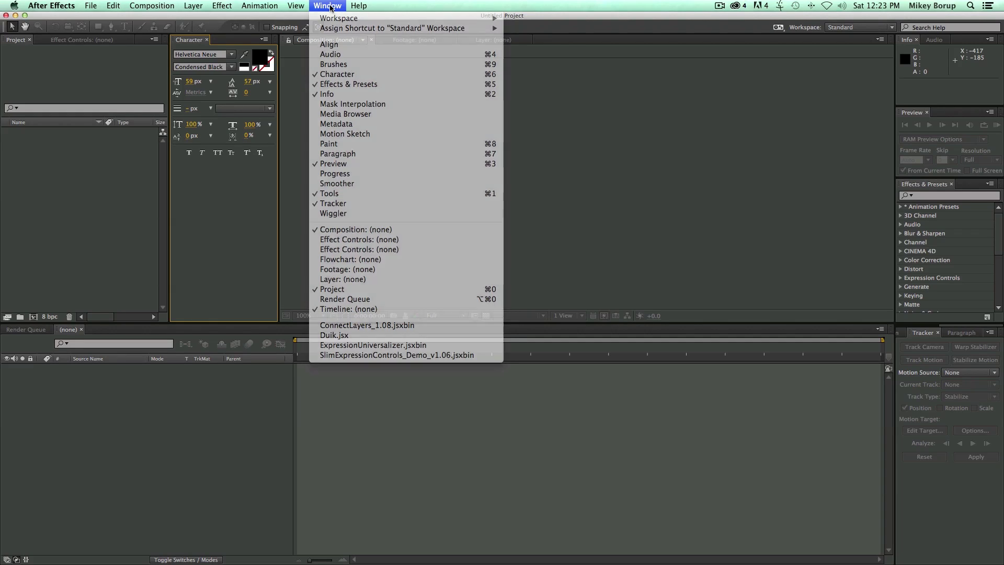
left_click(331, 7)
mouse_move(329, 18)
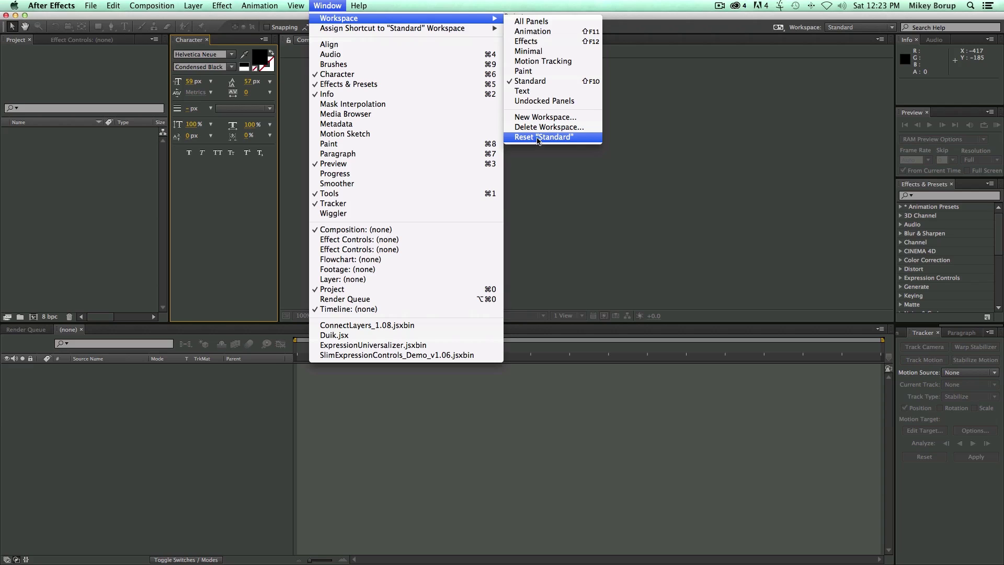
left_click(537, 137)
left_click(596, 309)
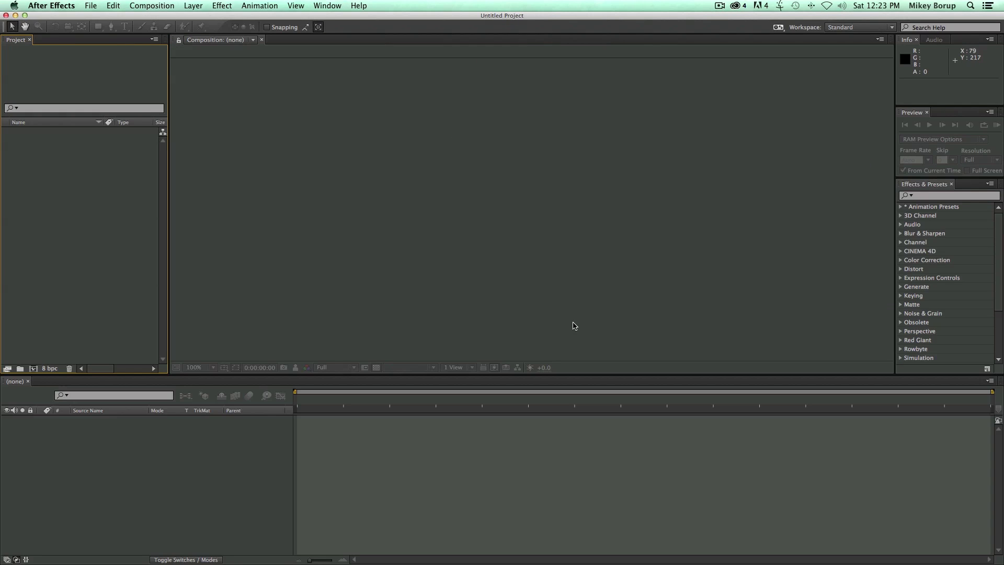
left_click(851, 29)
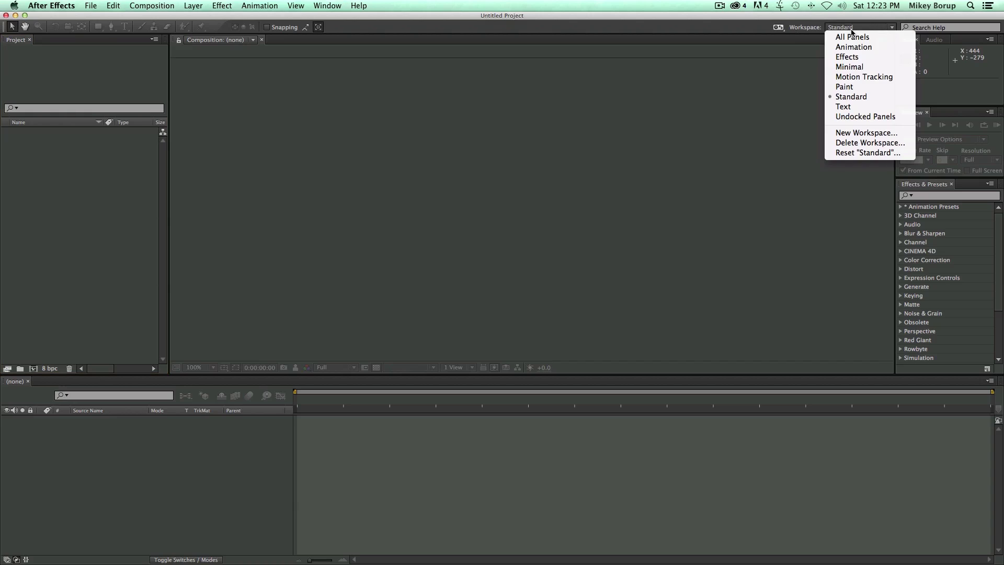
left_click(781, 28)
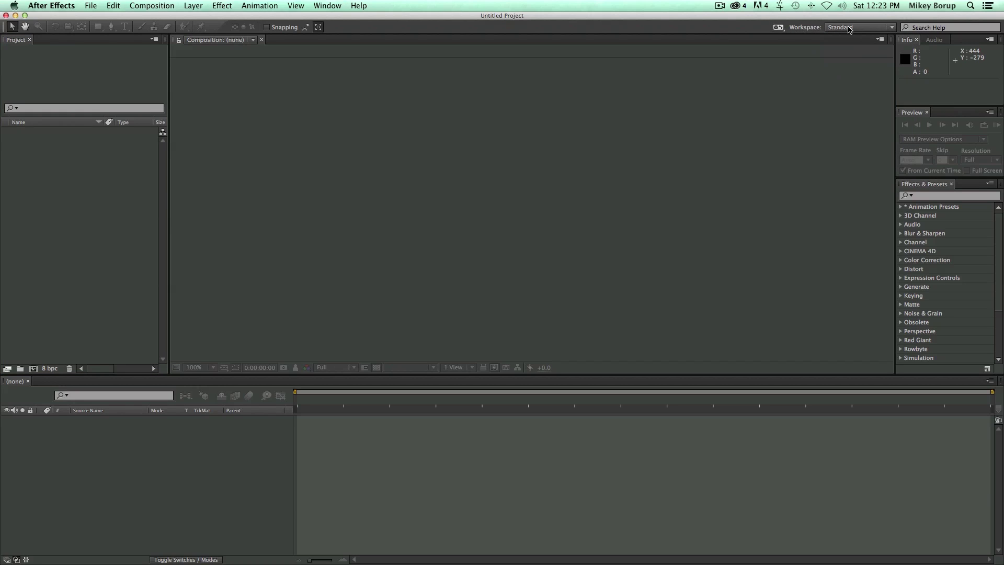
left_click(849, 30)
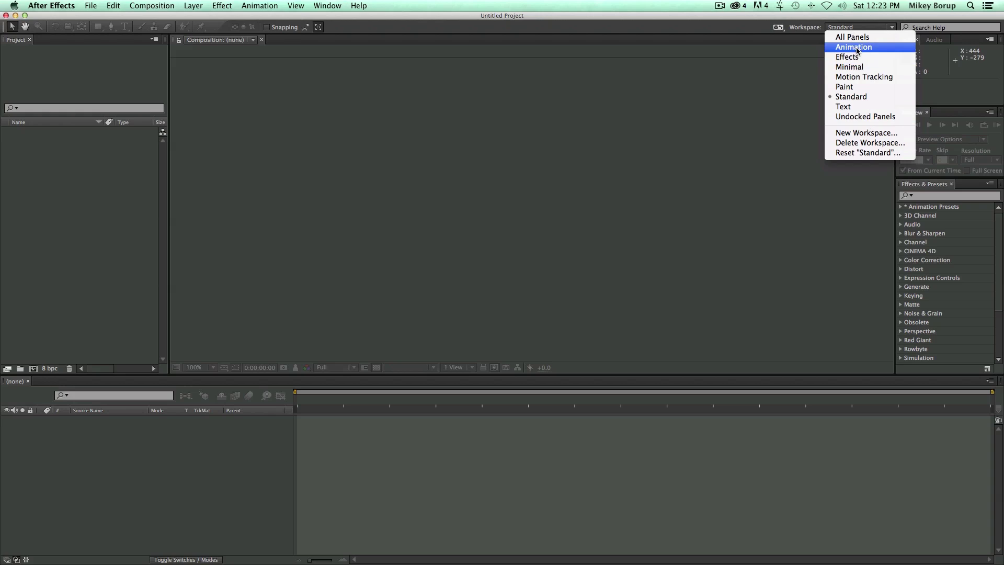
left_click(762, 94)
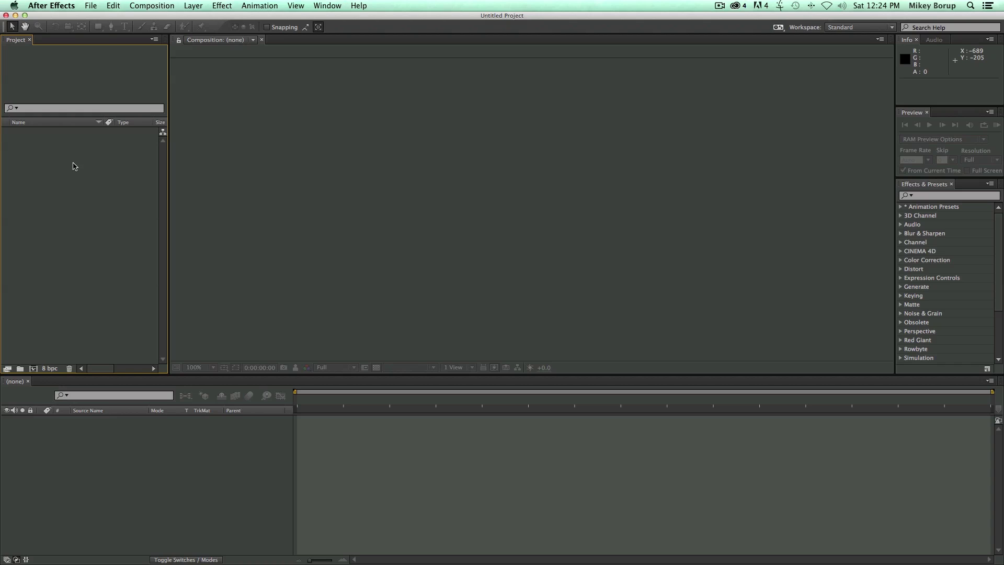
- Import the PNG screenshot into the project and create a project folder named Footage Bin
left_click_drag(0, 207, 79, 187)
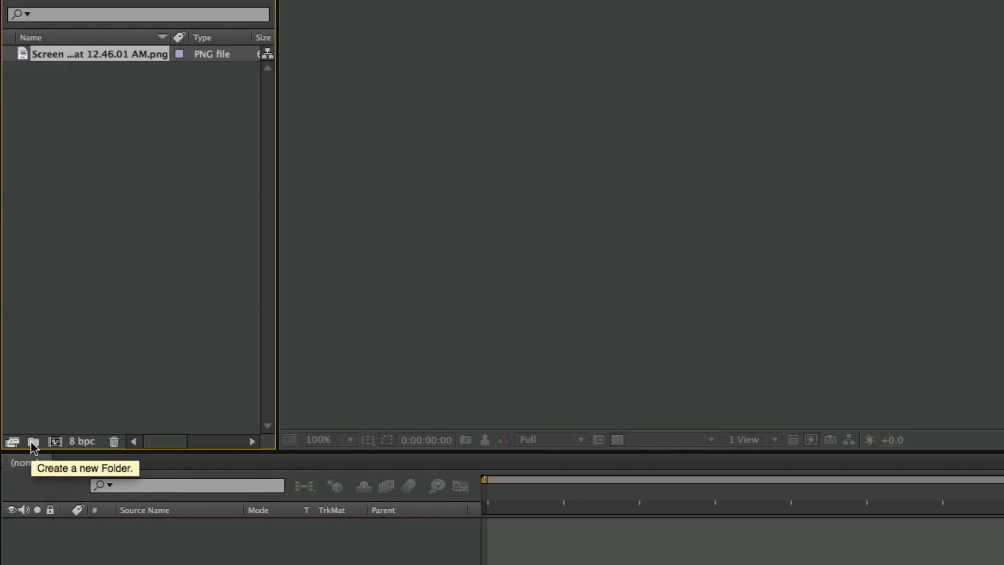
left_click(33, 443)
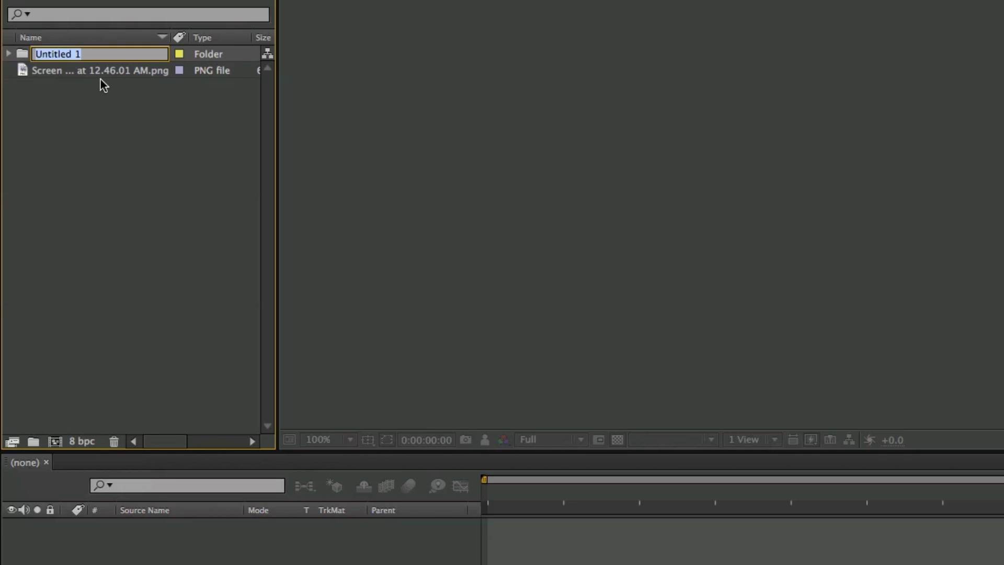
type("Footage Bin")
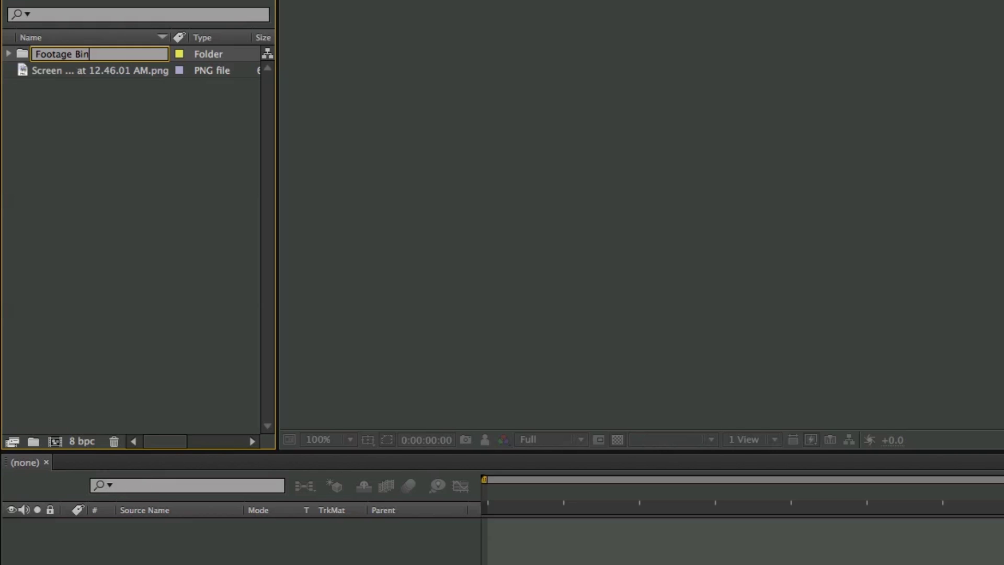
key("Return")
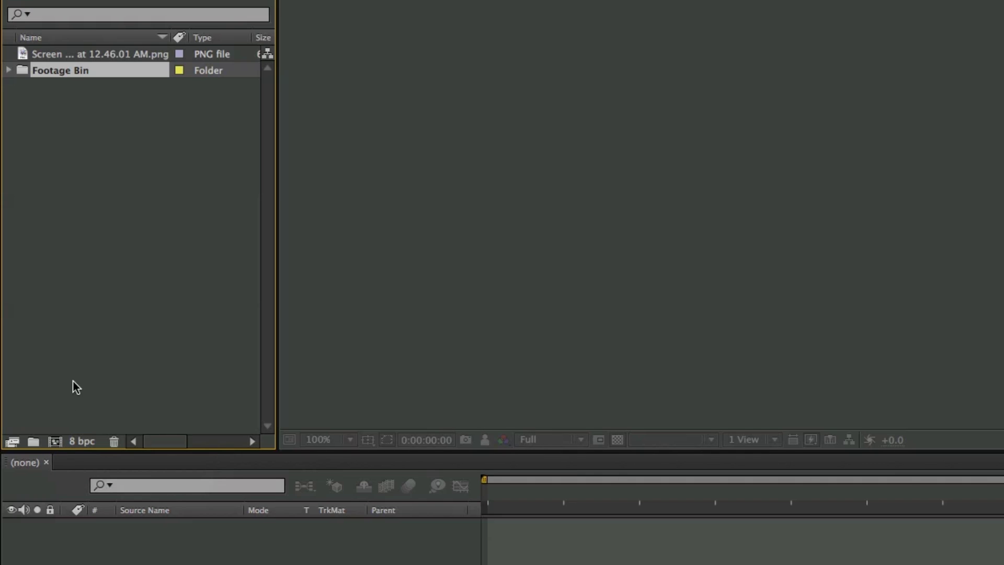
- Start a new composition and set its width to 1280 px and height to 720 px
left_click(54, 441)
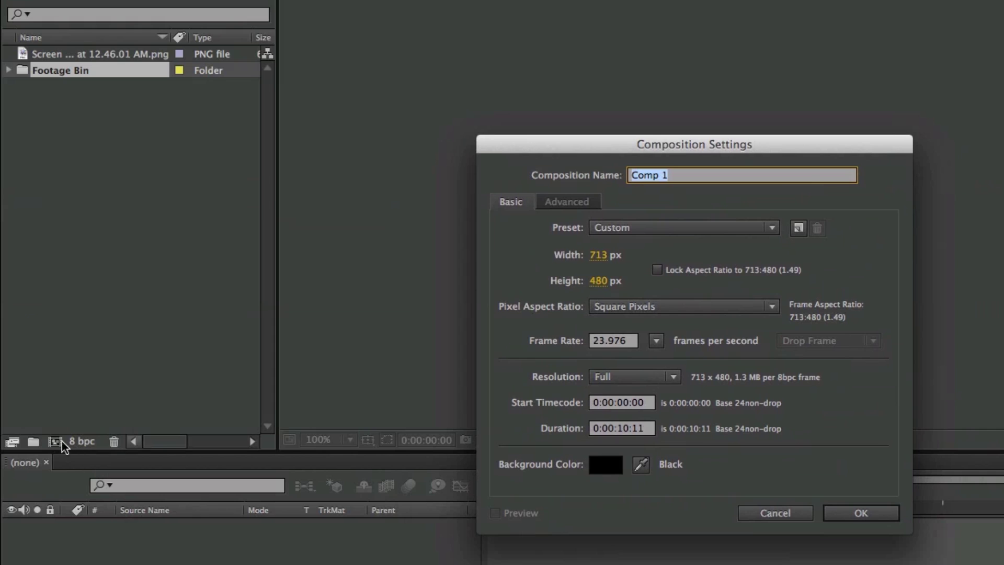
left_click_drag(736, 140, 635, 32)
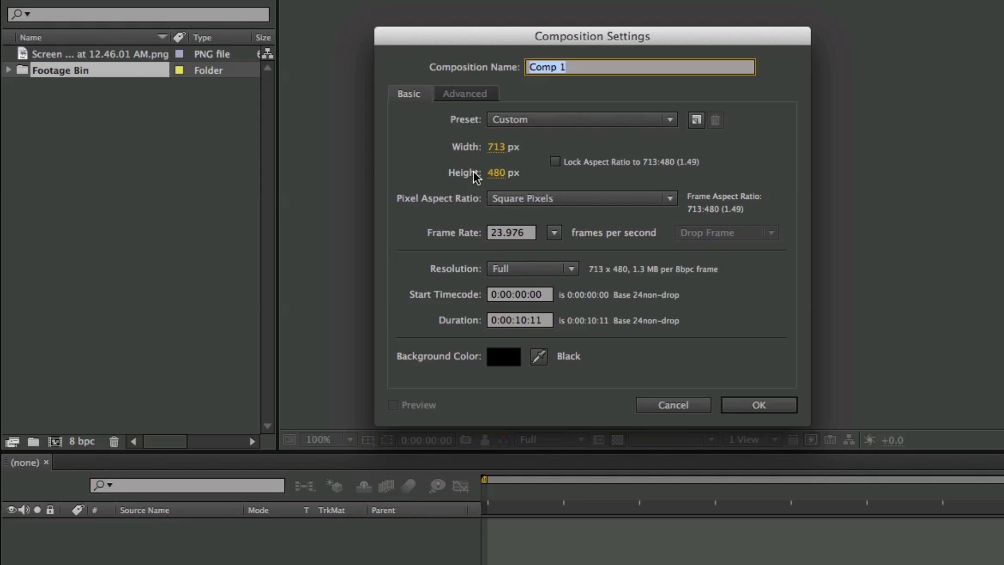
left_click(529, 121)
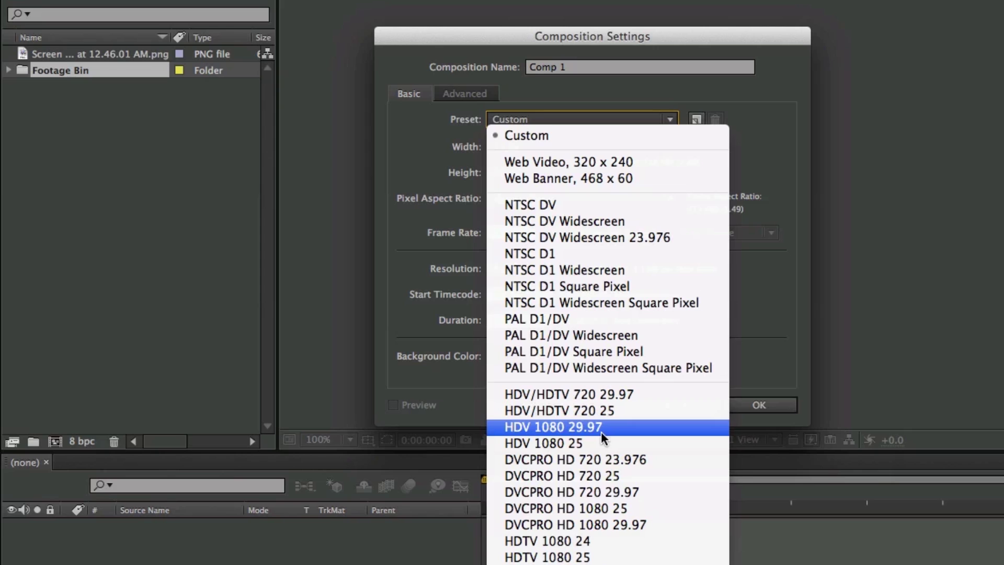
left_click(413, 161)
left_click(499, 146)
type("1280")
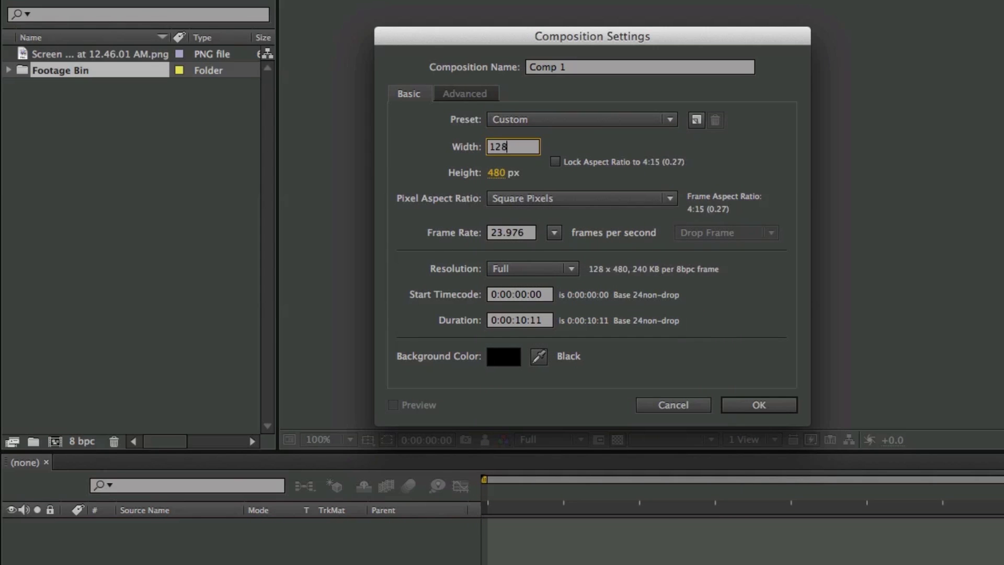
left_click(494, 173)
type("720")
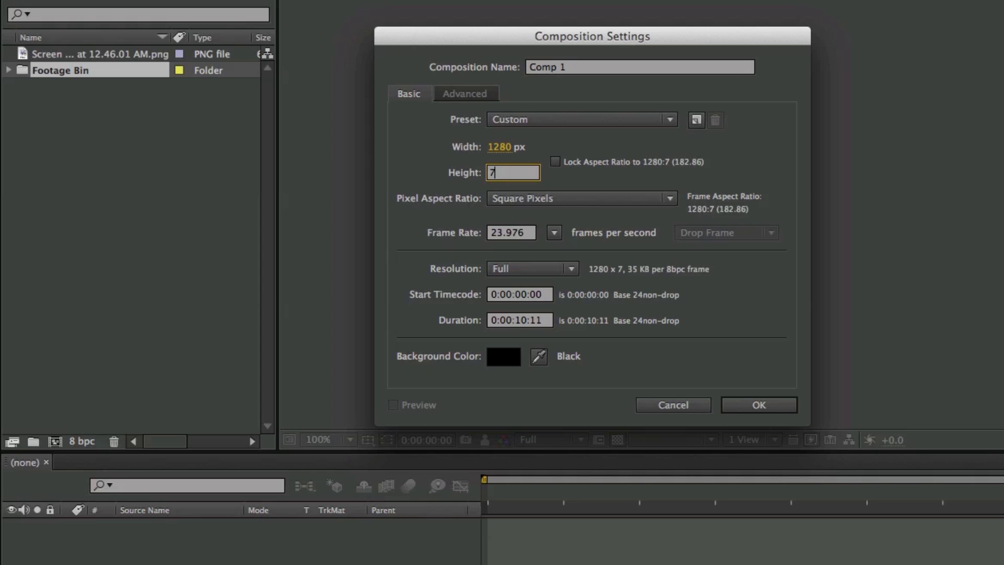
- Keep the composition's frame rate at 23.976 fps and its pixel aspect ratio at Square Pixels, and create the composition
left_click(555, 232)
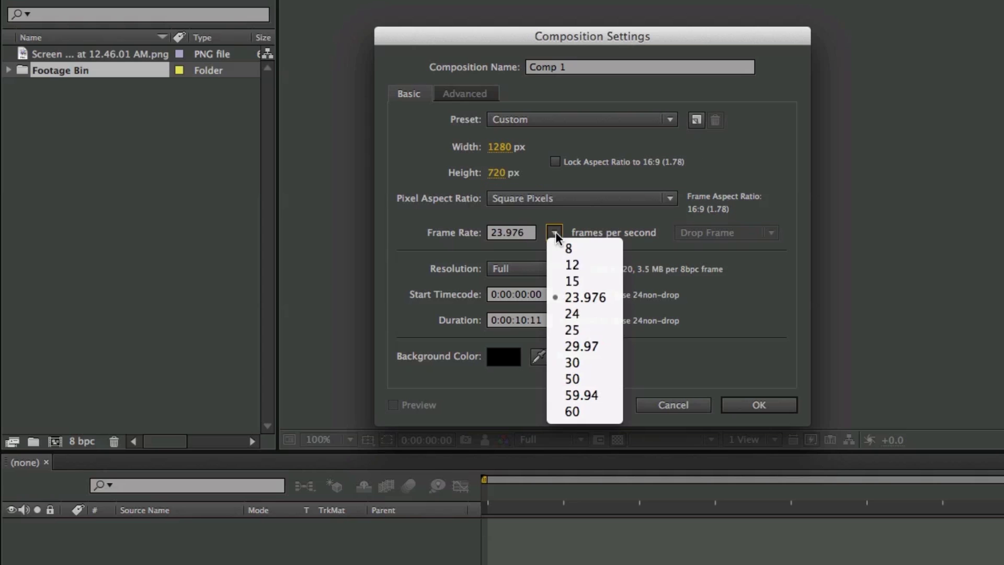
left_click(573, 301)
left_click(571, 198)
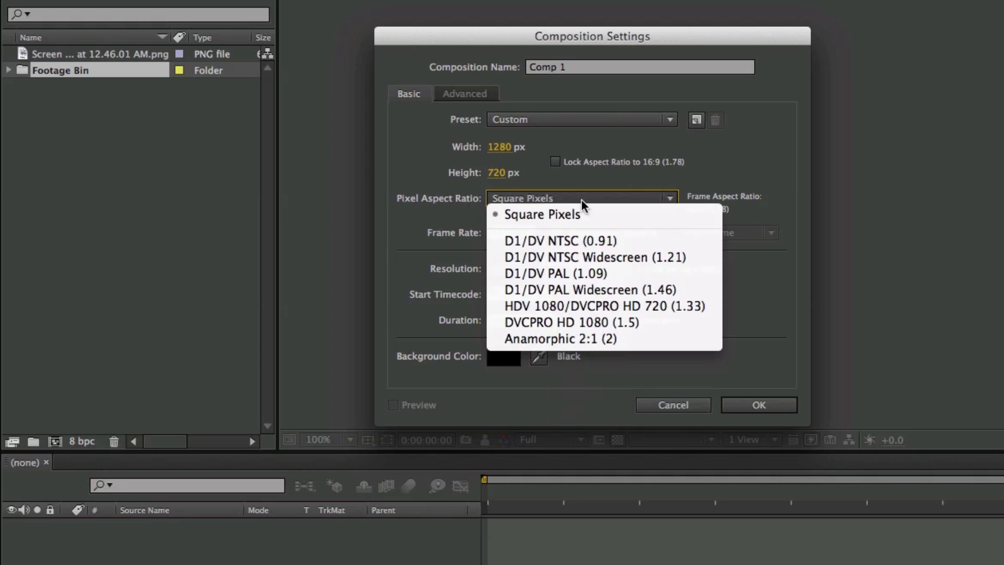
left_click(614, 183)
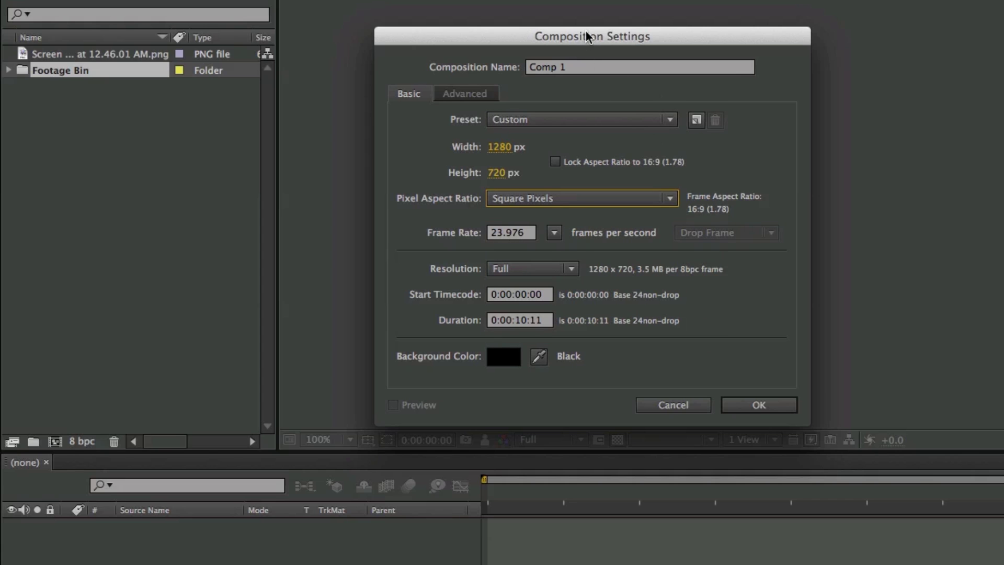
left_click_drag(586, 32, 607, 36)
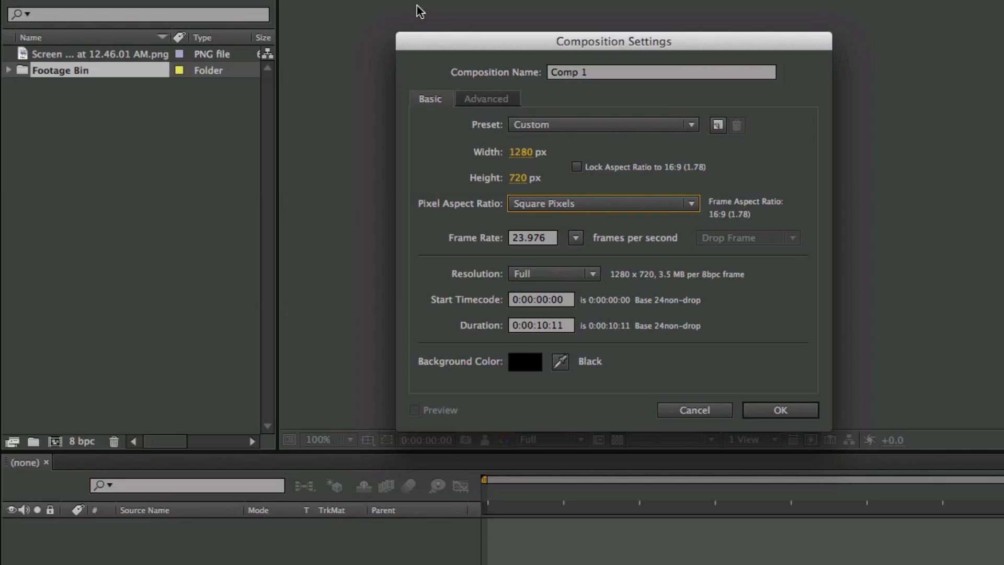
left_click_drag(452, 40, 410, 0)
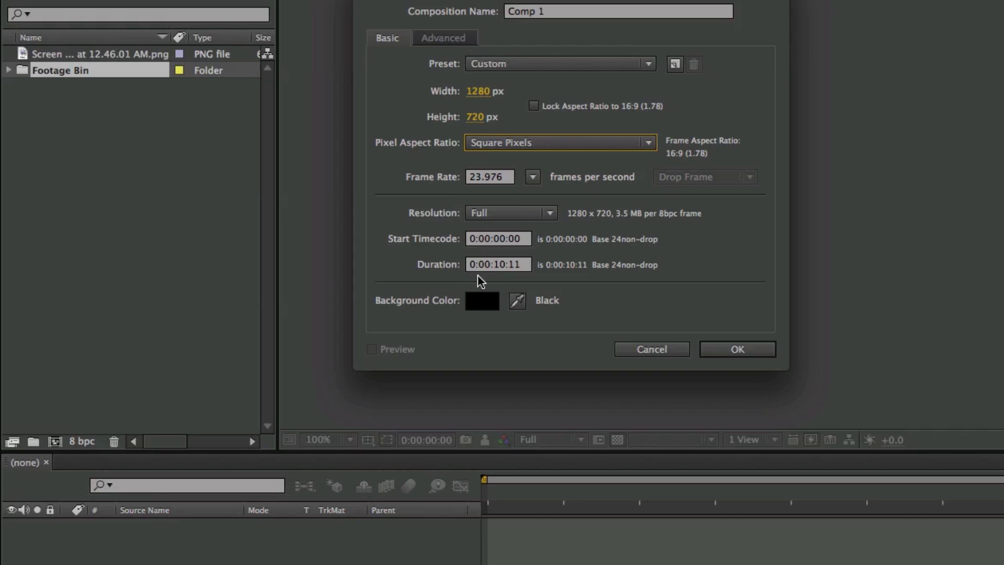
left_click(501, 265)
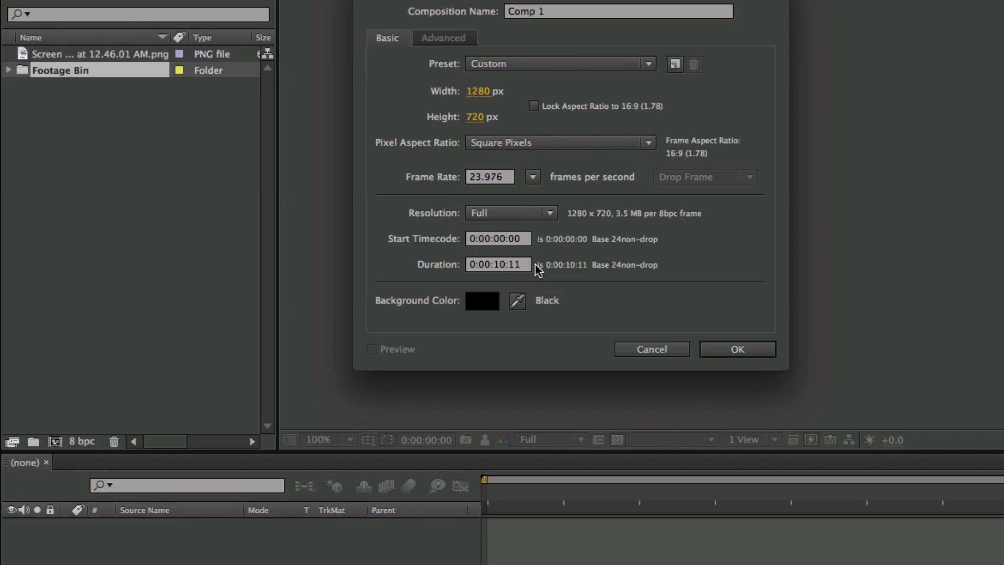
left_click(736, 349)
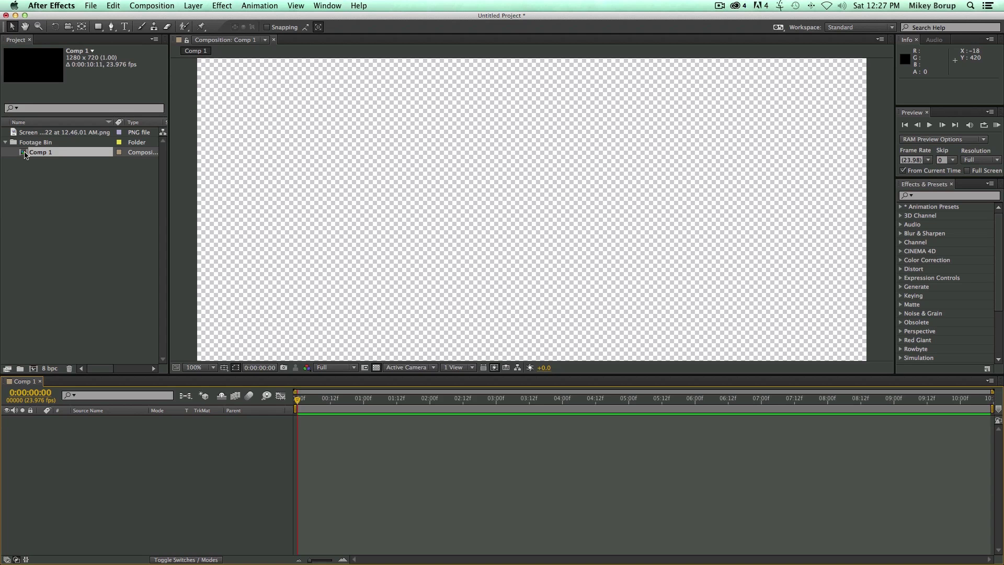
- Move Comp 1 out of the Footage Bin folder to the root level of the project
left_click(24, 154)
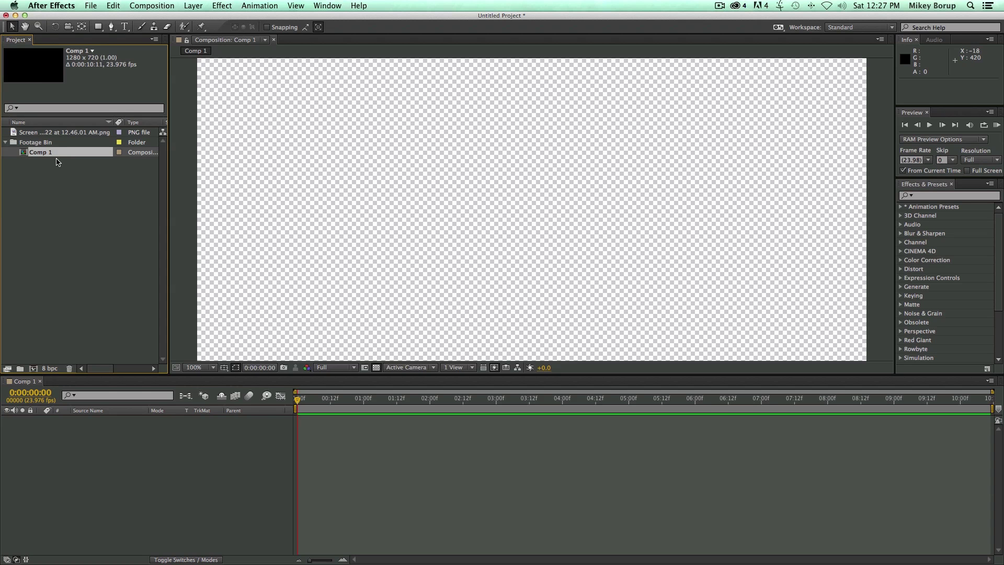
left_click(36, 145)
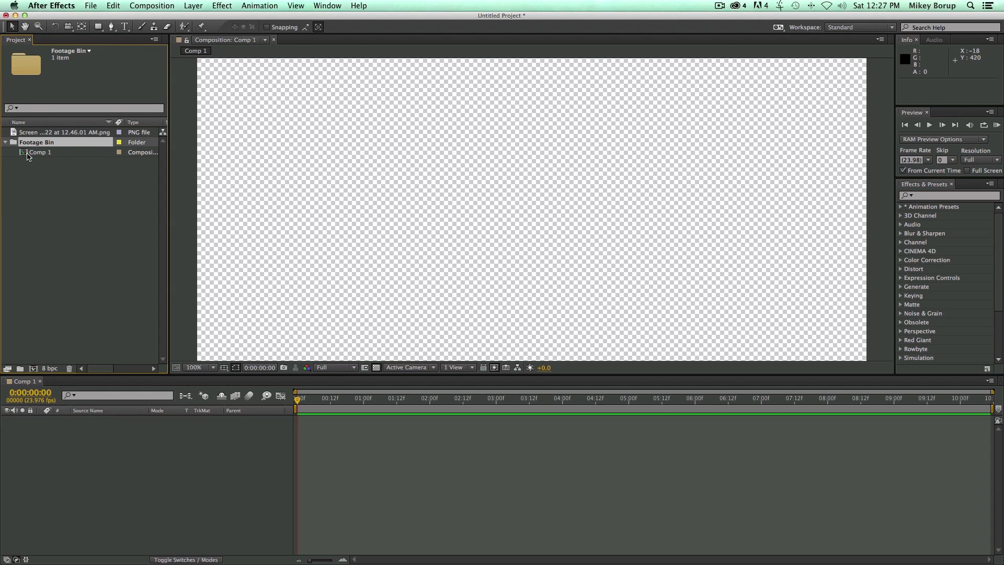
left_click(24, 155)
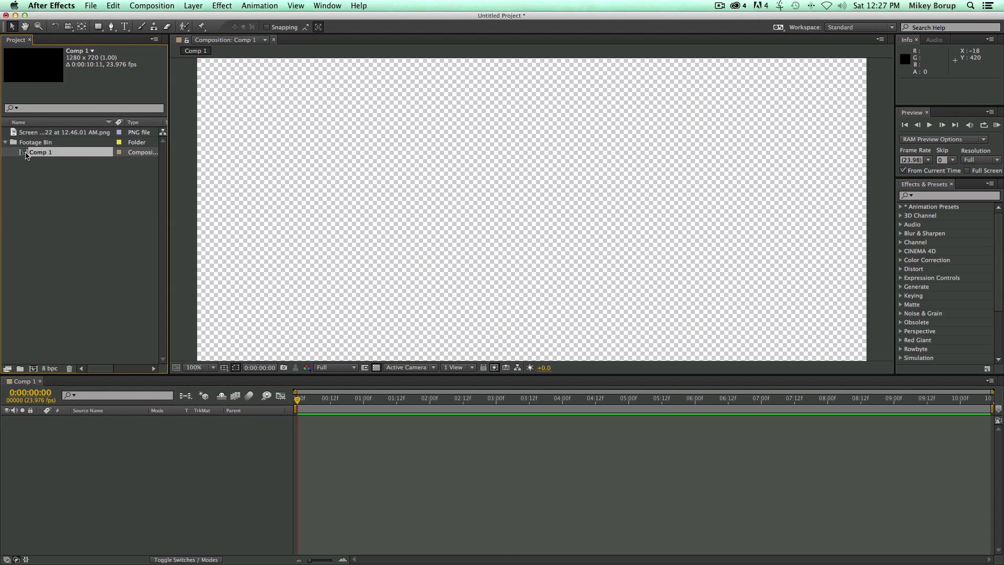
left_click_drag(26, 155, 5, 169)
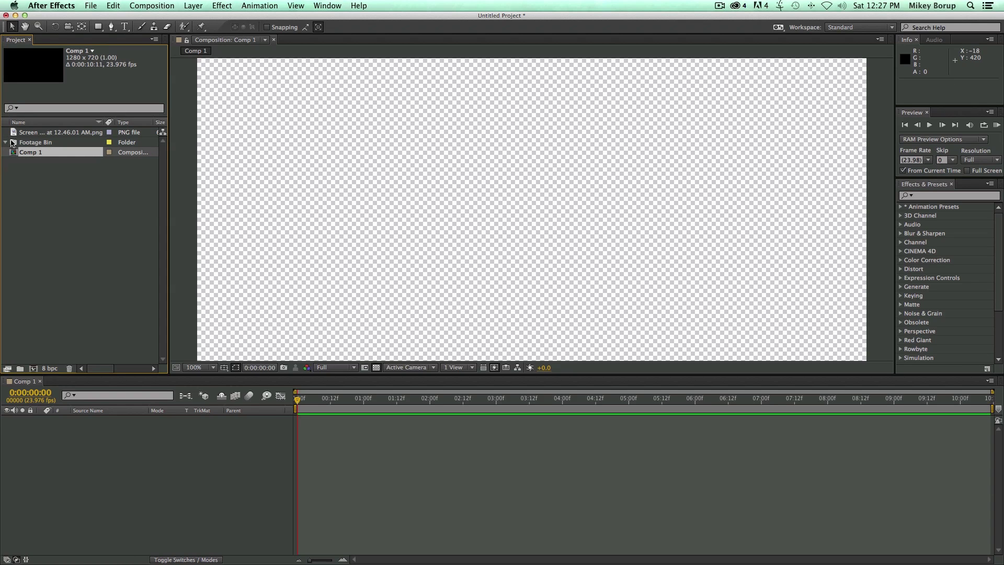
left_click(31, 176)
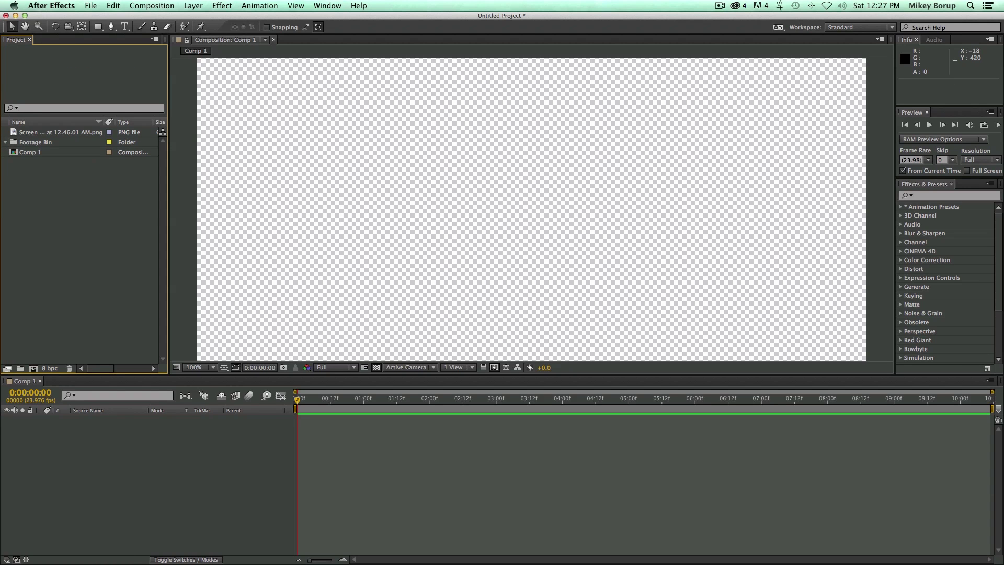
- Import MVI_4282.MOV into the Footage Bin folder and create a new composition from that clip
left_click_drag(1, 226, 56, 211)
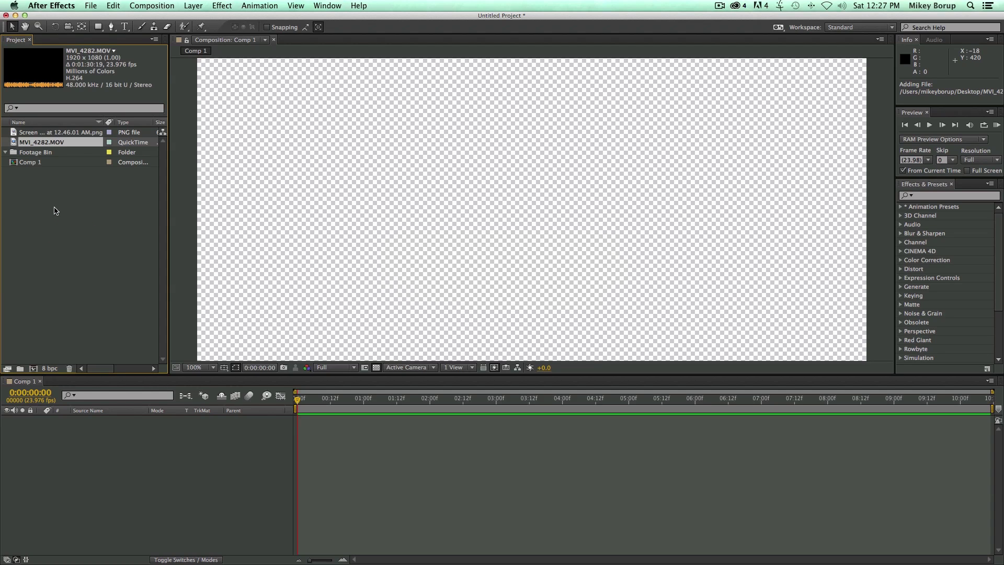
left_click_drag(35, 145, 32, 154)
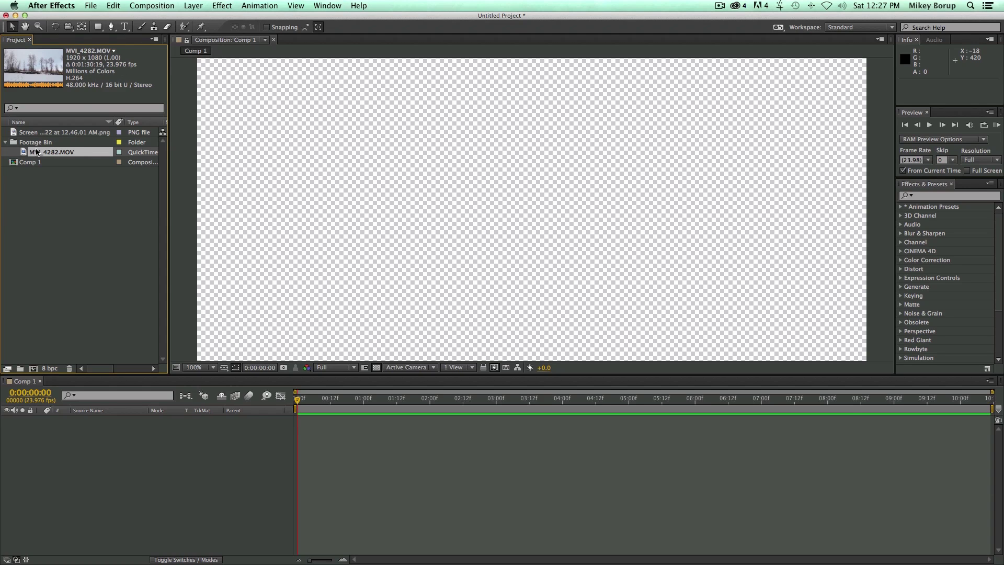
left_click_drag(24, 153, 32, 370)
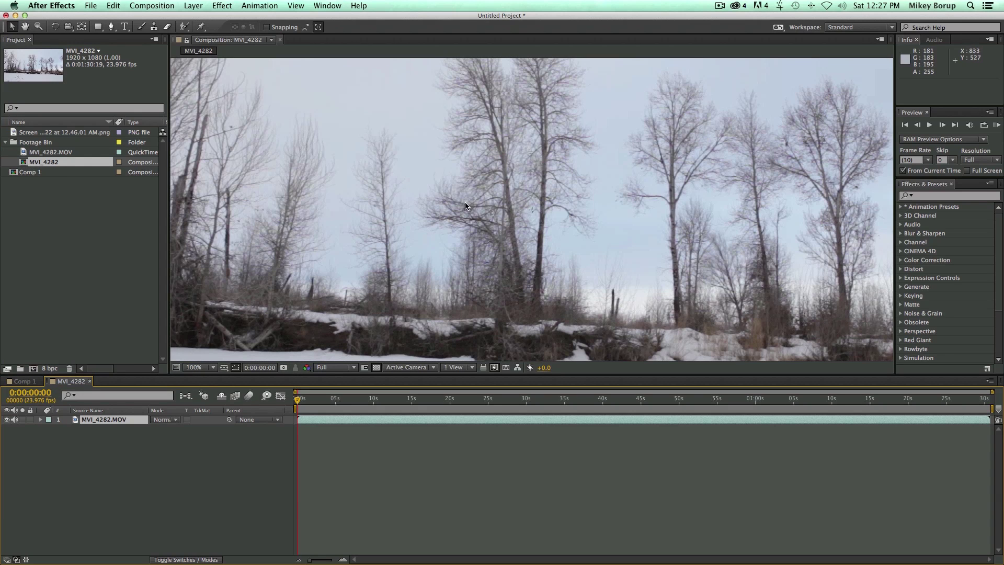
scroll(463, 203, "down", 1)
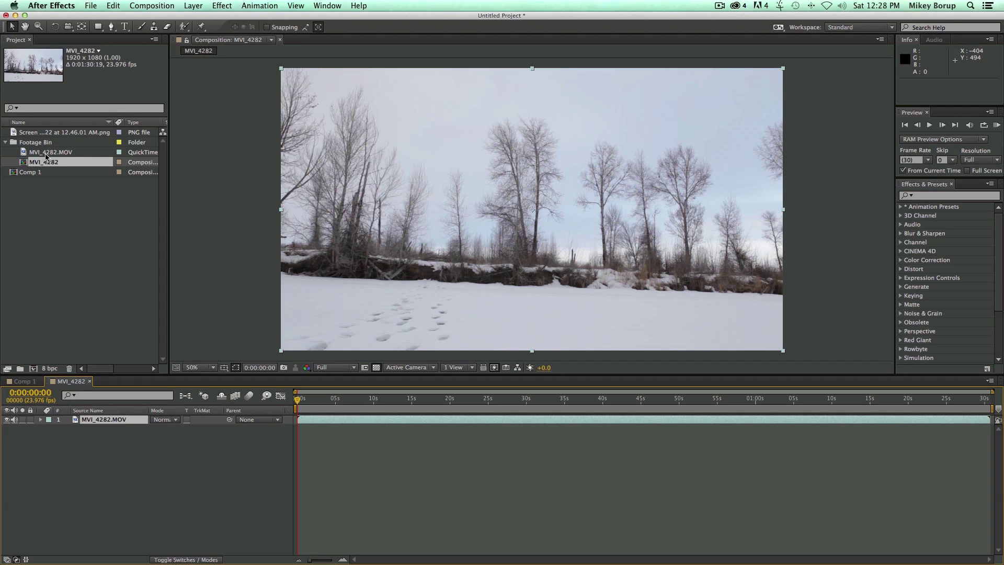
left_click_drag(298, 399, 258, 412)
left_click(142, 7)
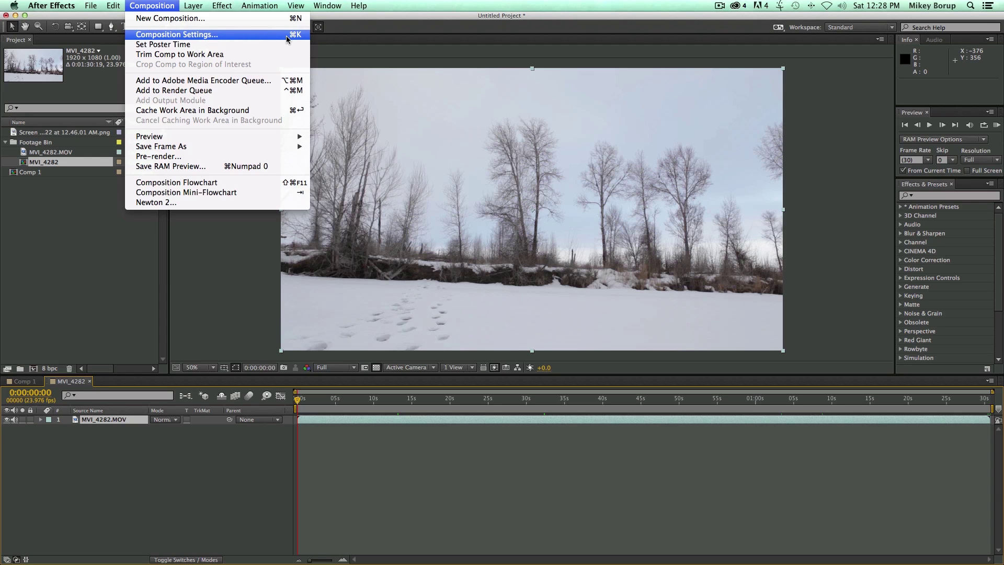
mouse_move(62, 6)
mouse_move(157, 6)
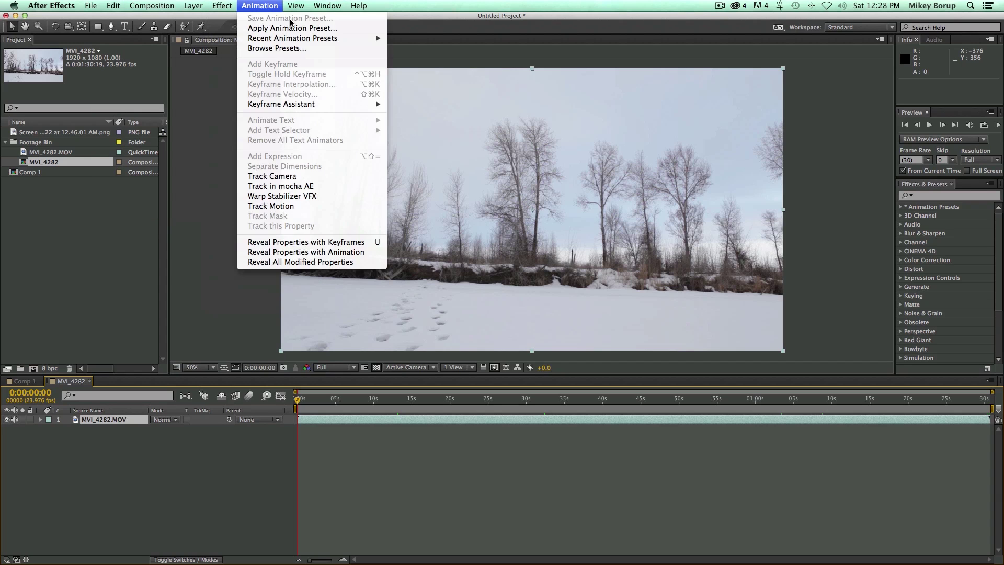
mouse_move(317, 8)
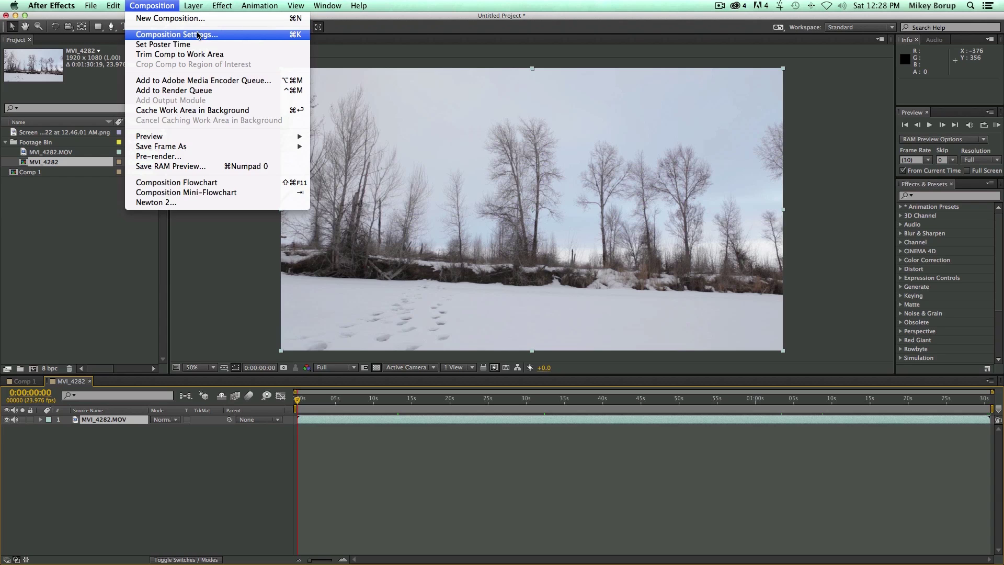
left_click(237, 275)
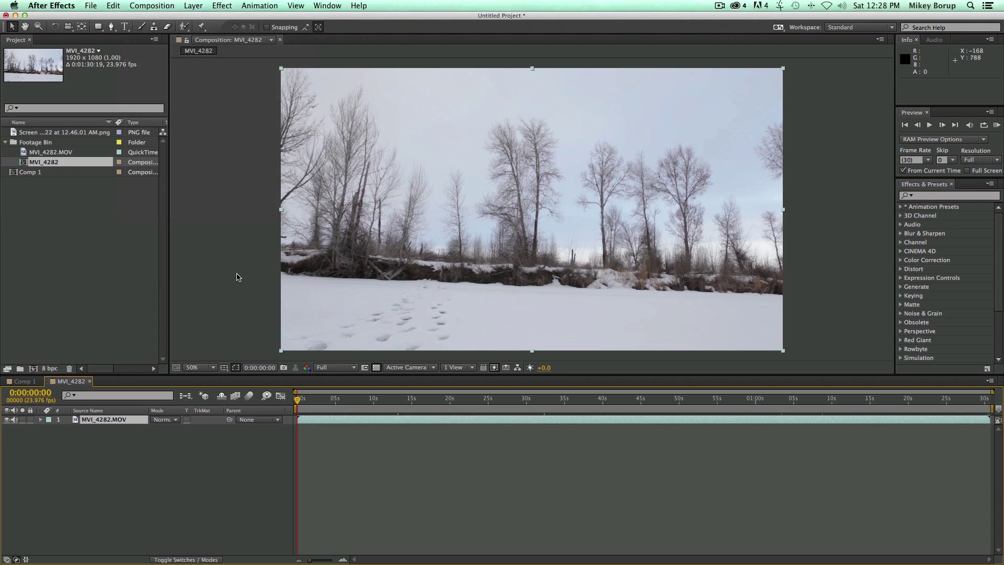
- Rename the MVI_4282 composition to Tree Footage and set its duration to 0:00:30:00
right_click(224, 174)
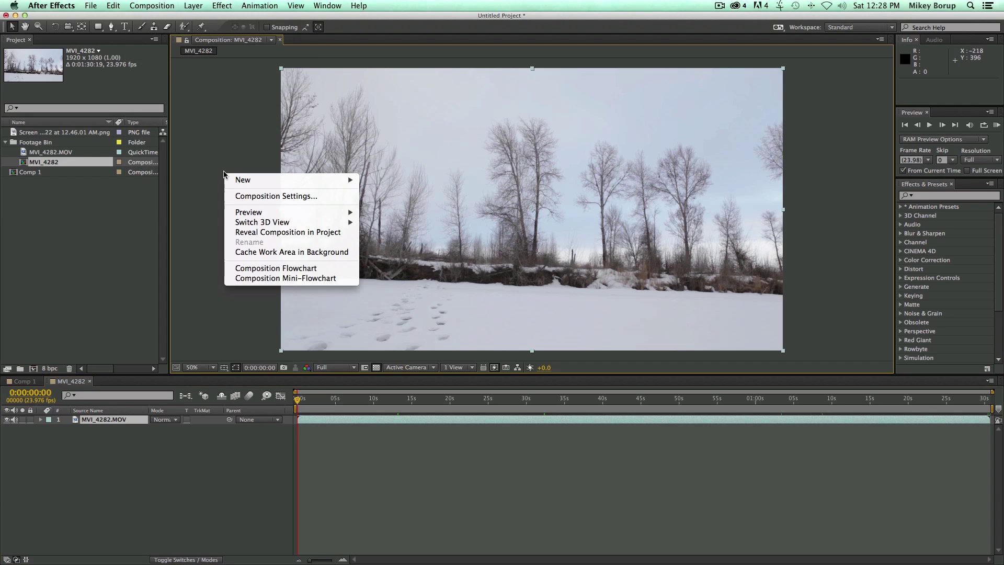
left_click(259, 197)
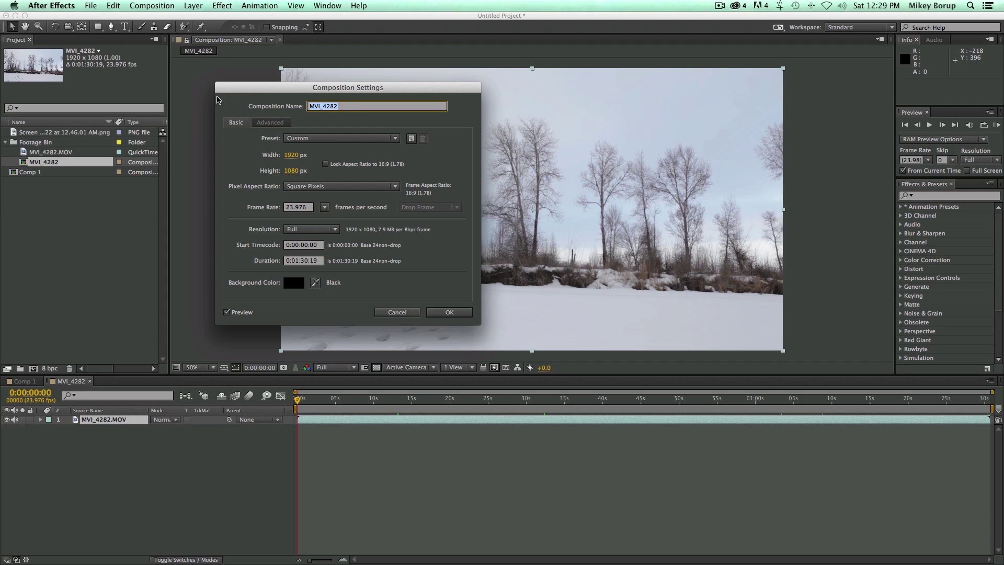
type("Tree Footage")
left_click(296, 261)
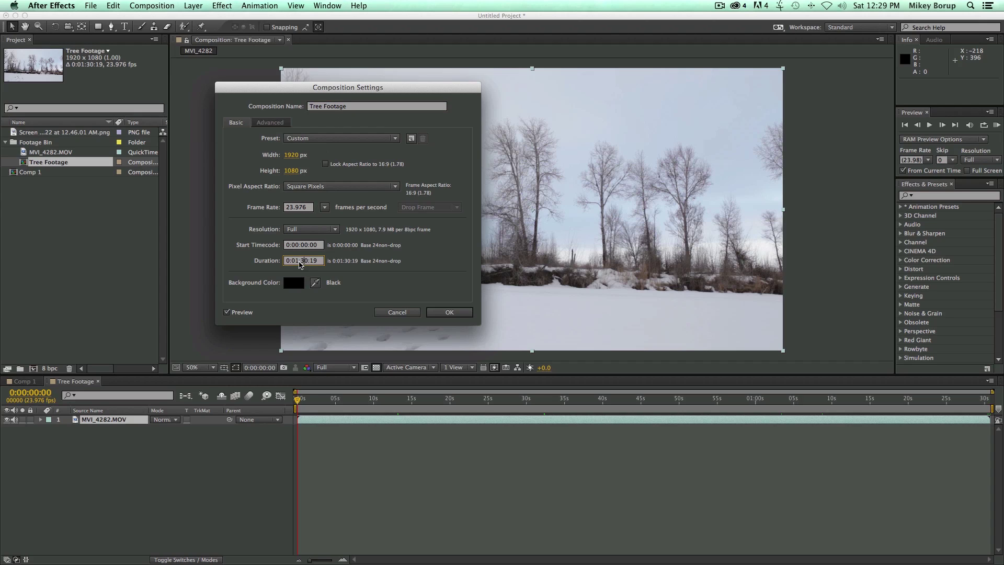
type("0")
left_click_drag(319, 262, 311, 263)
type("00")
left_click(463, 313)
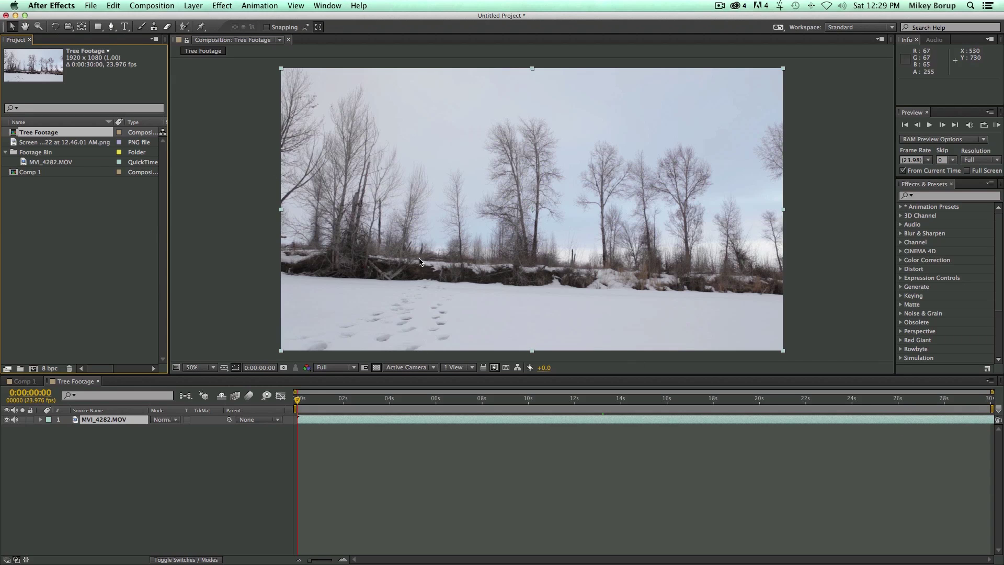
- Set the composition viewer's magnification to Fit and make the timeline area slightly taller
left_click(231, 99)
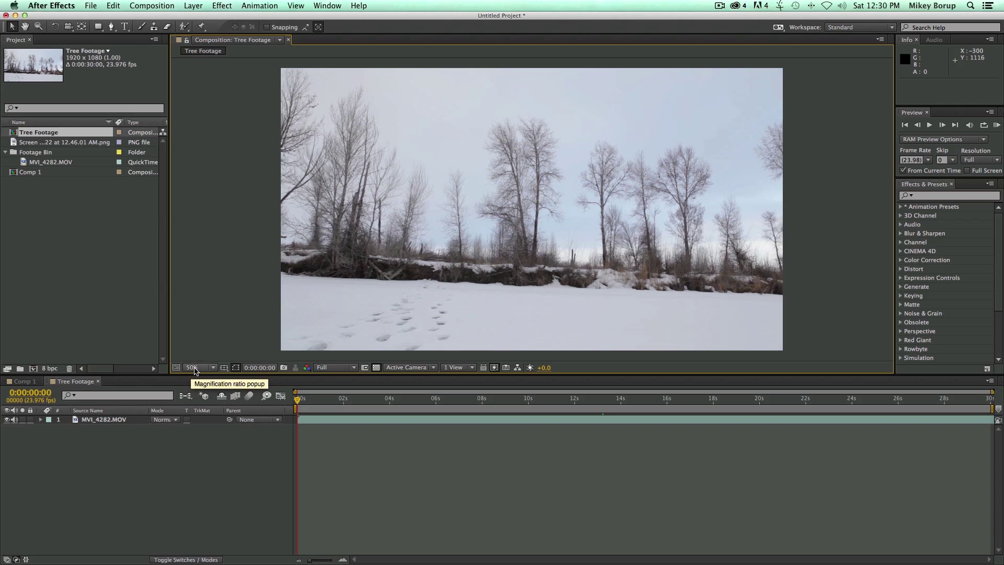
left_click(209, 370)
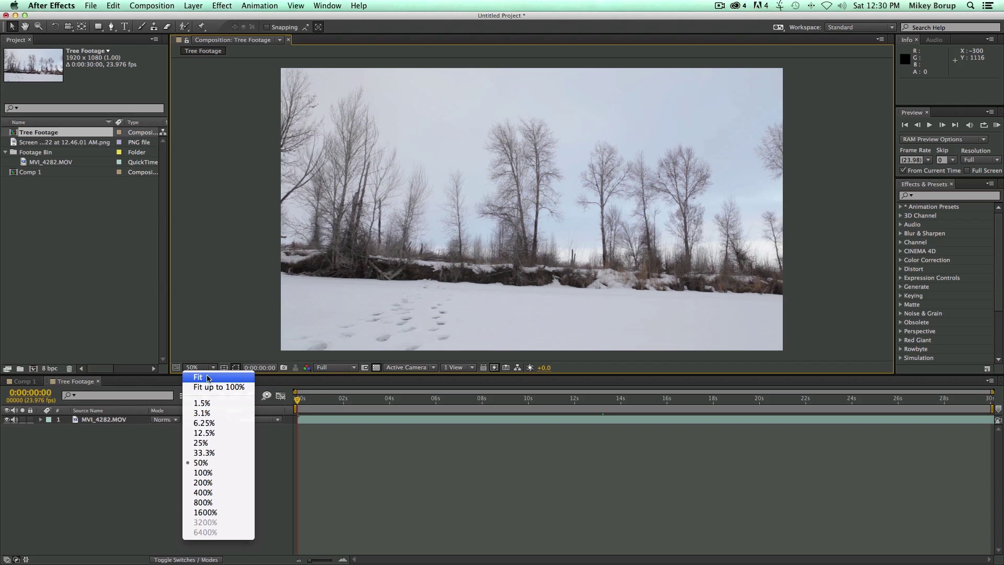
left_click(208, 377)
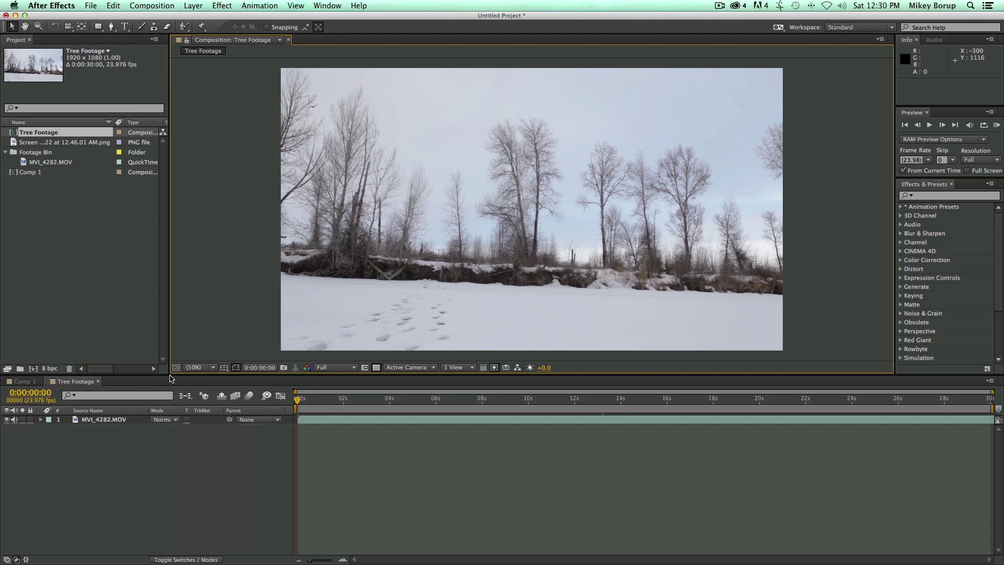
left_click_drag(169, 376, 368, 364)
- Try a 33.3% viewer magnification, zoom the composition out and in, and restore the magnification to Fit
left_click(206, 355)
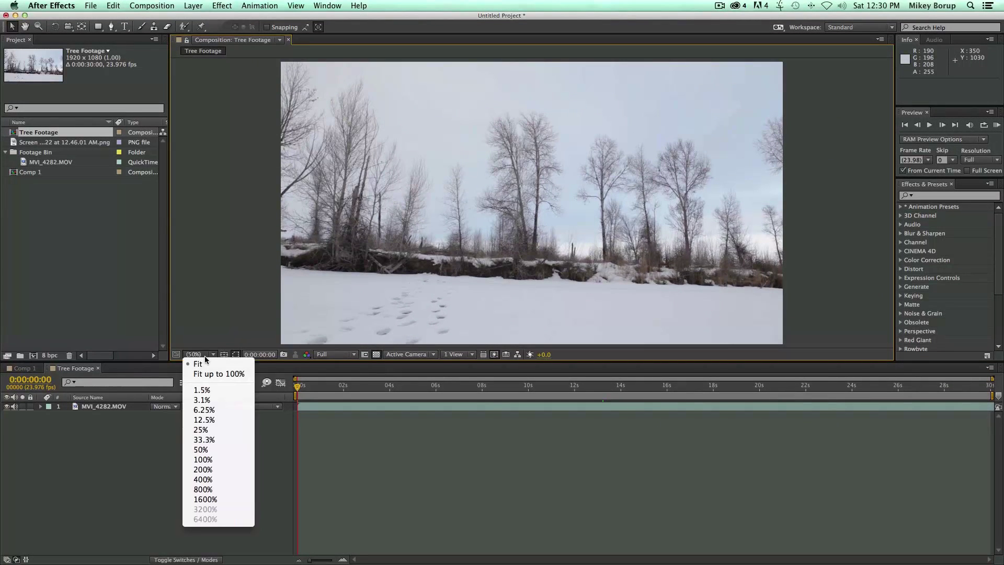
left_click(205, 439)
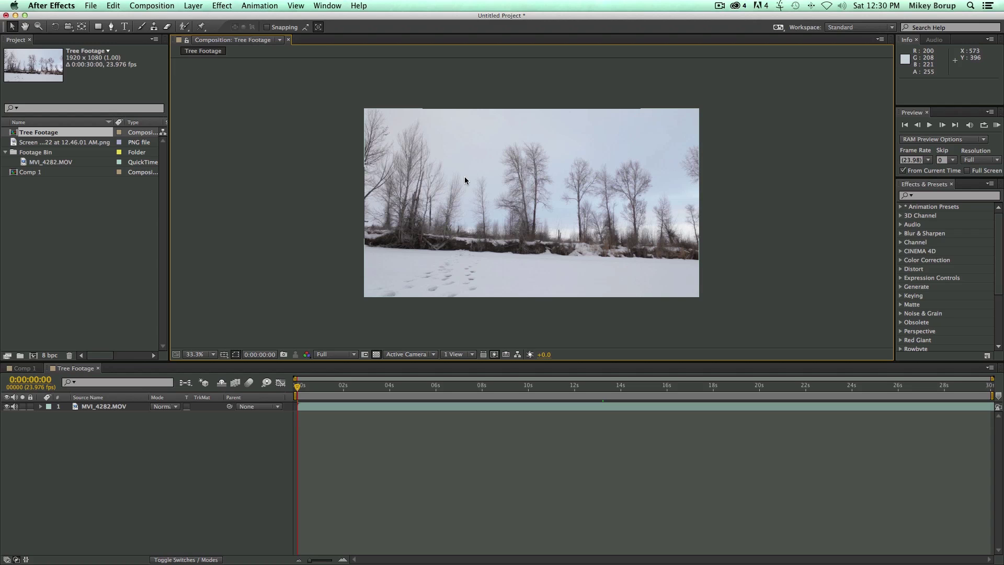
scroll(467, 173, "down", 6)
scroll(513, 188, "up", 10)
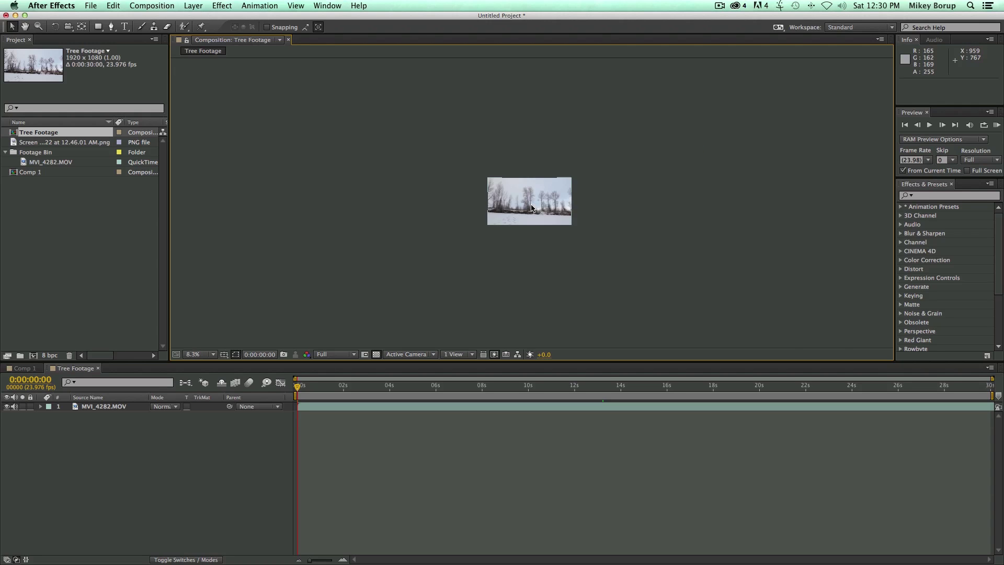
scroll(531, 208, "down", 4)
left_click(199, 354)
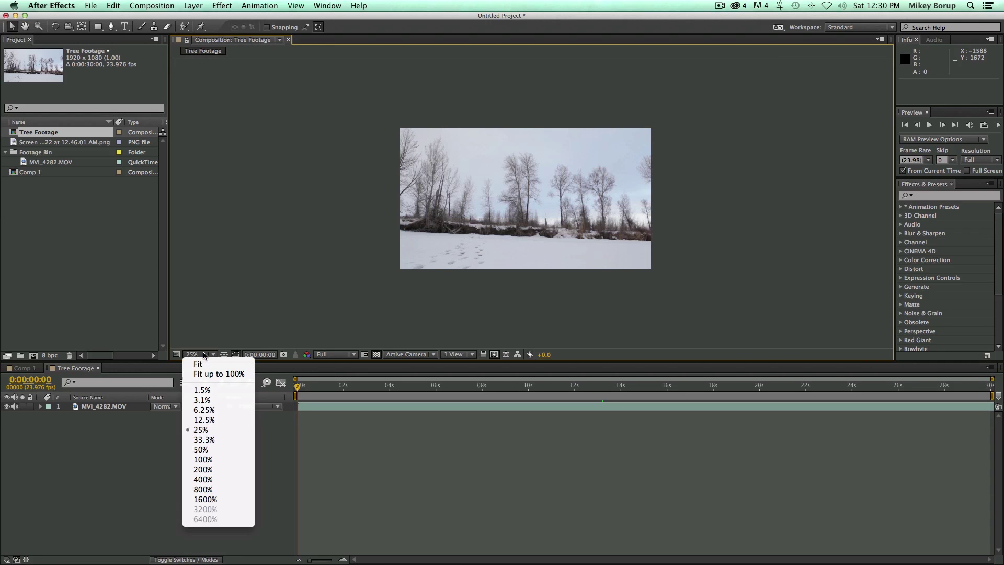
left_click(214, 366)
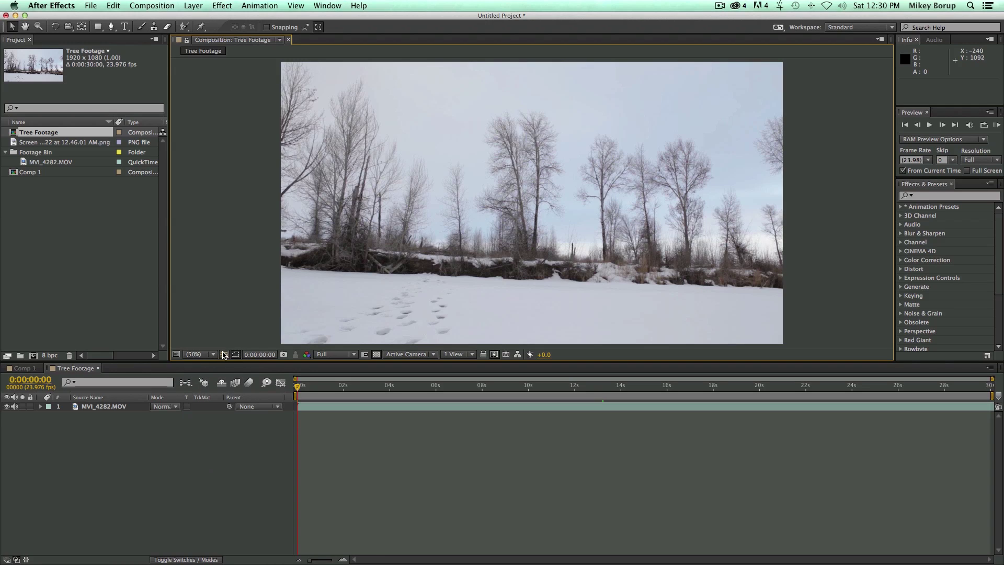
- Show the Title/Action Safe guides over the Tree Footage composition and hide them again
left_click(224, 355)
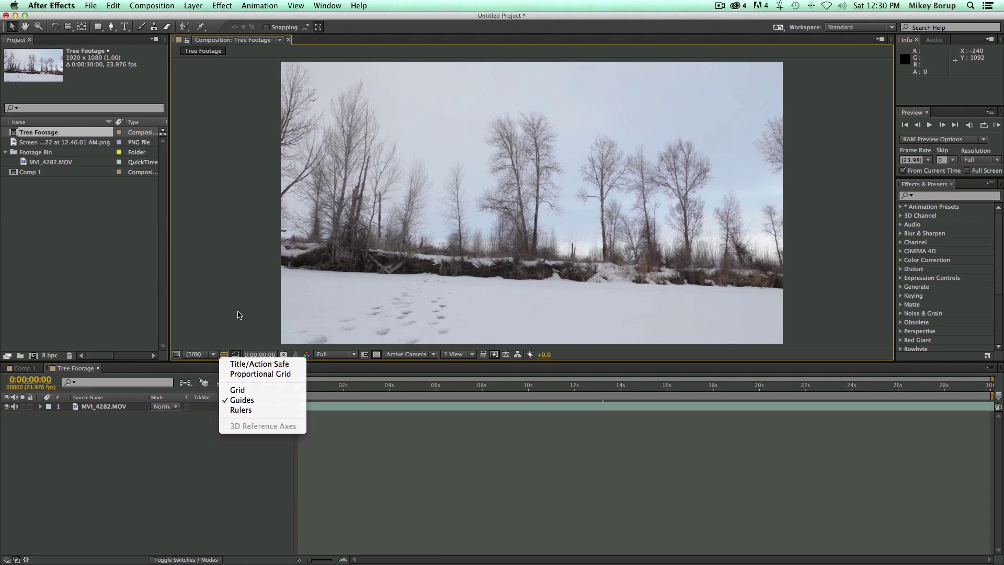
left_click(236, 364)
left_click(224, 355)
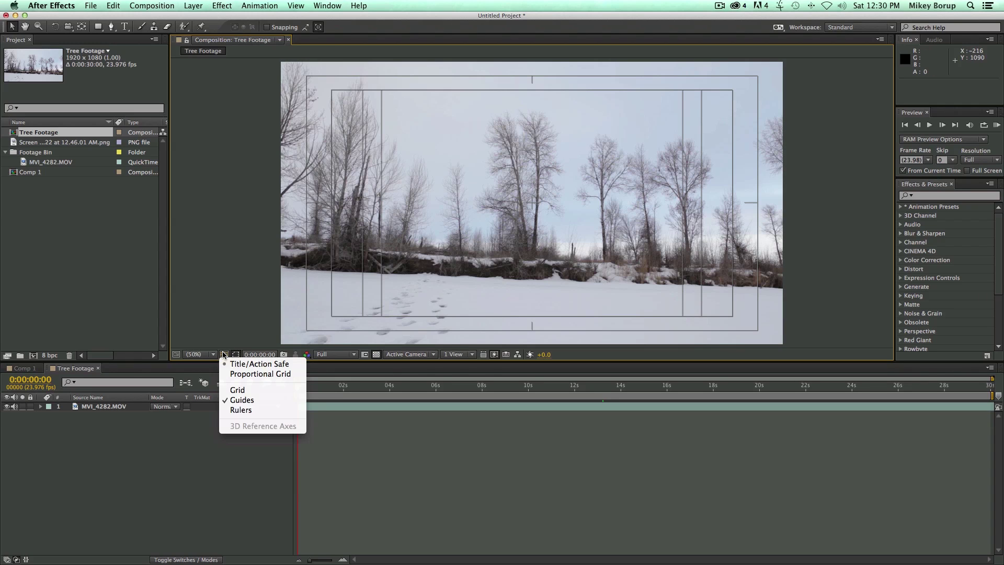
left_click(232, 363)
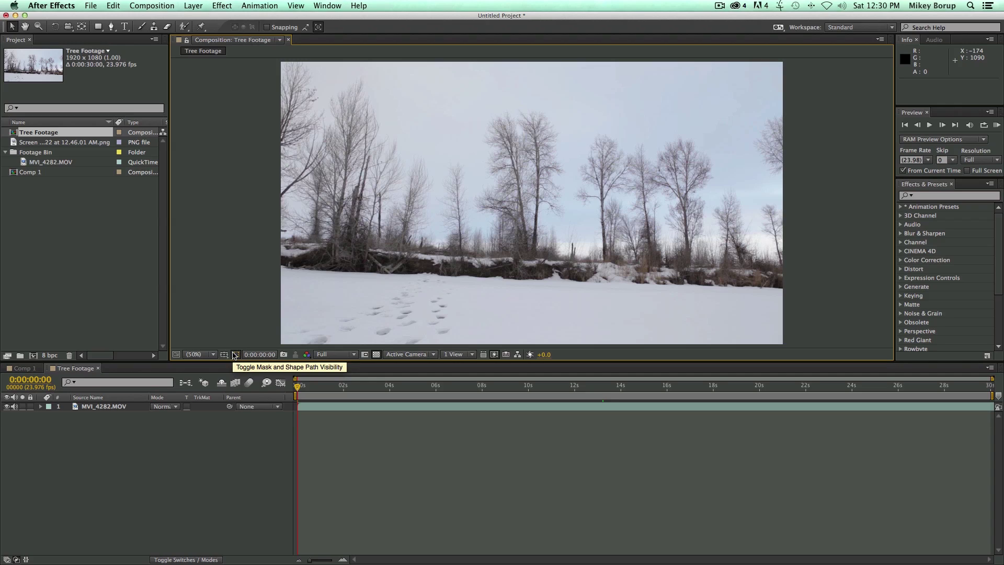
- Toggle mask and shape path visibility and set the composition viewer's resolution to Quarter
left_click(234, 353)
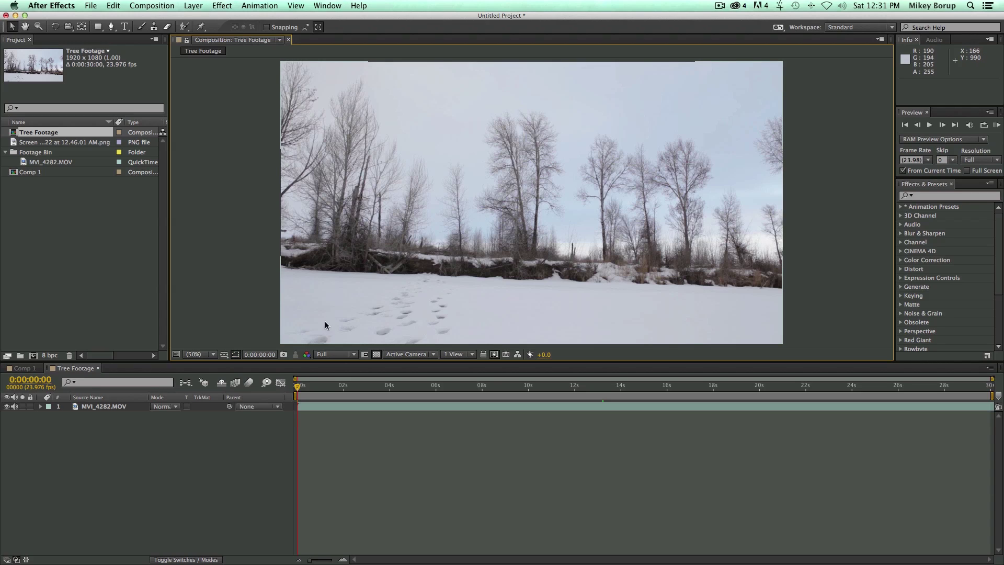
left_click(354, 357)
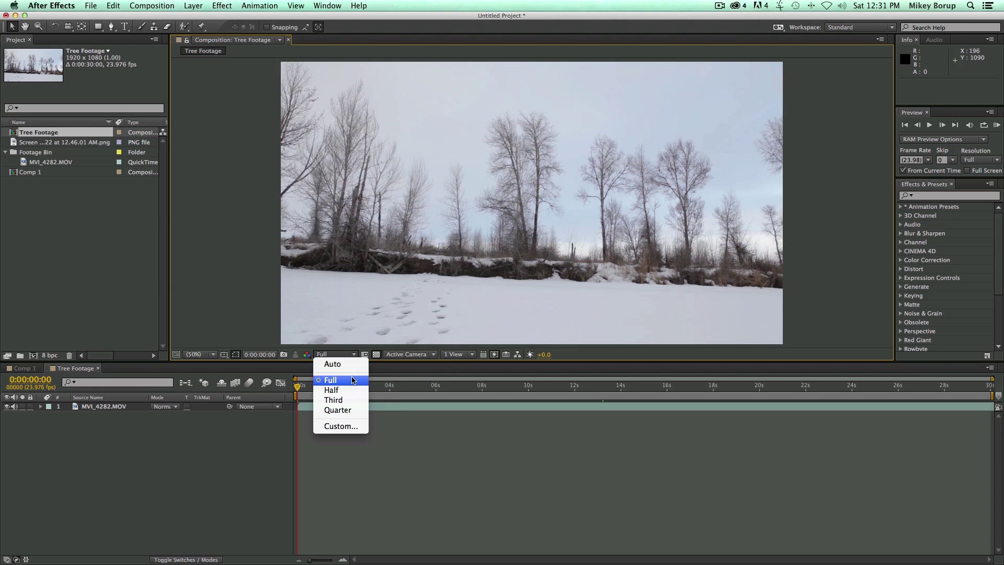
left_click(343, 410)
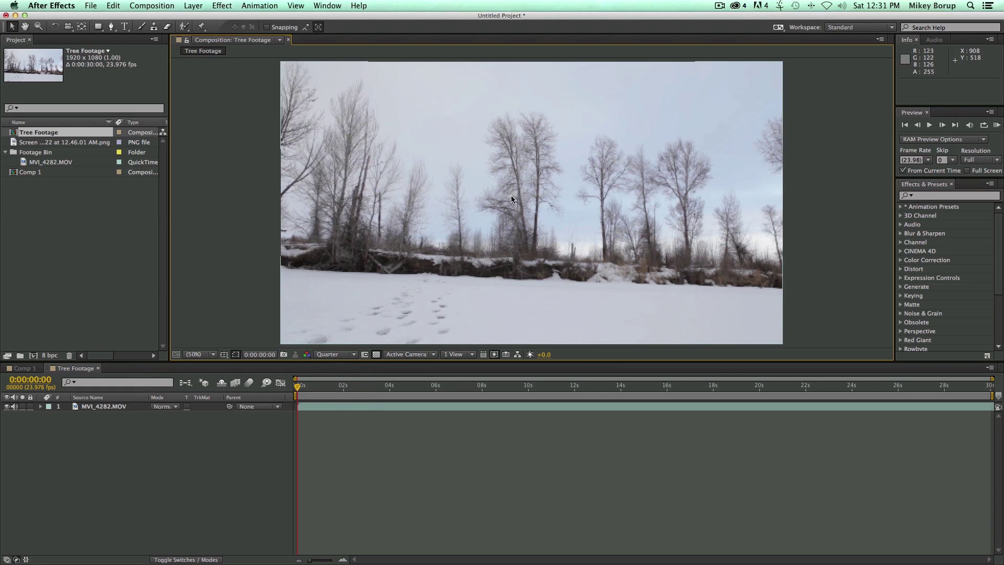
scroll(415, 240, "up", 4)
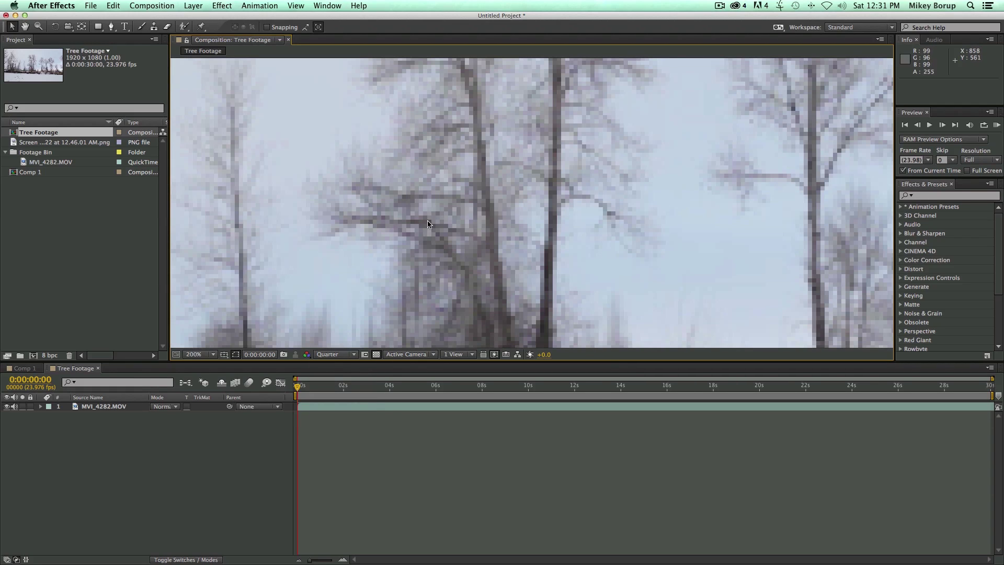
- Compare Full resolution with Quarter on the magnified trees, leaving the viewer at Quarter resolution and 50% magnification
left_click(336, 354)
left_click(340, 380)
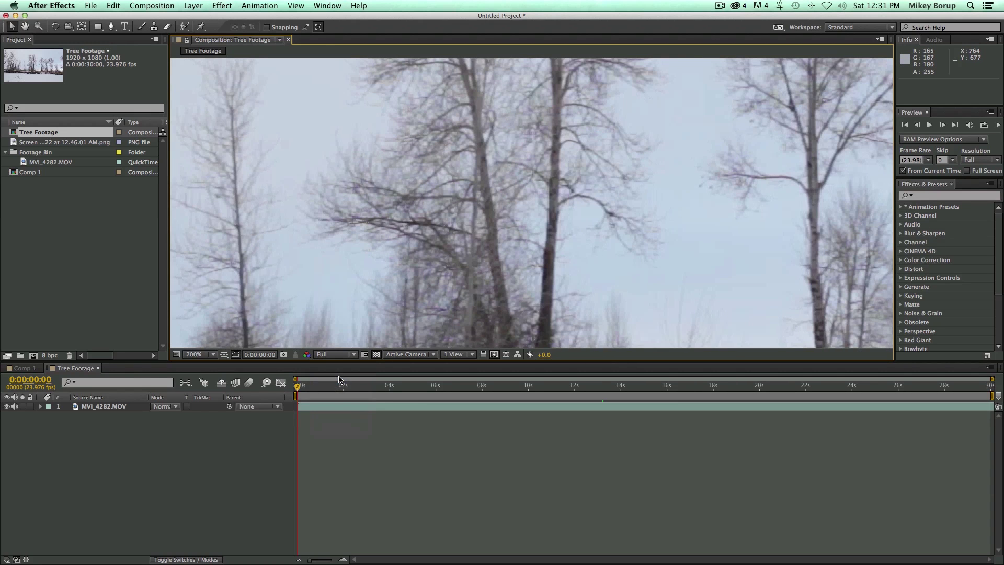
left_click(345, 355)
left_click(340, 409)
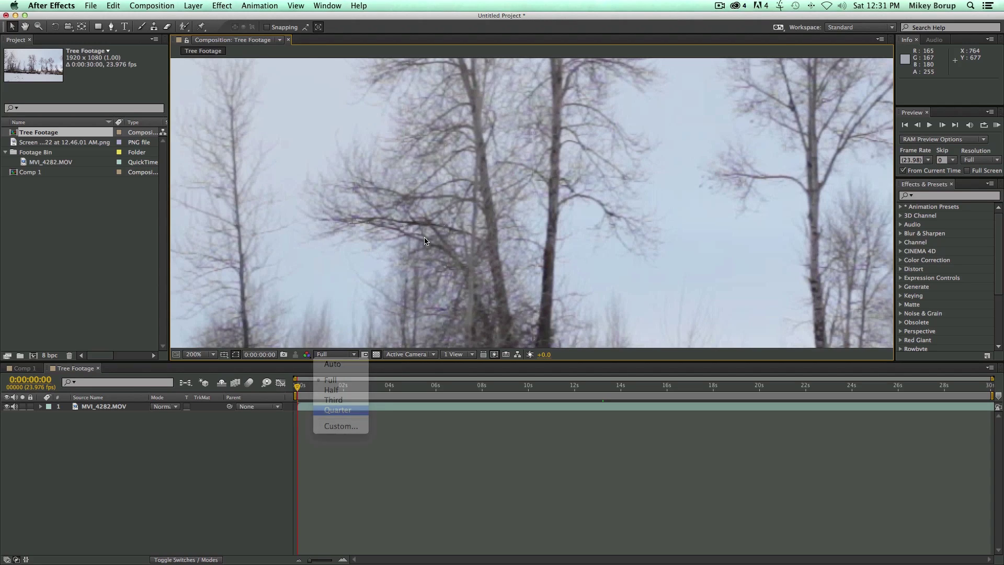
scroll(508, 329, "down", 4)
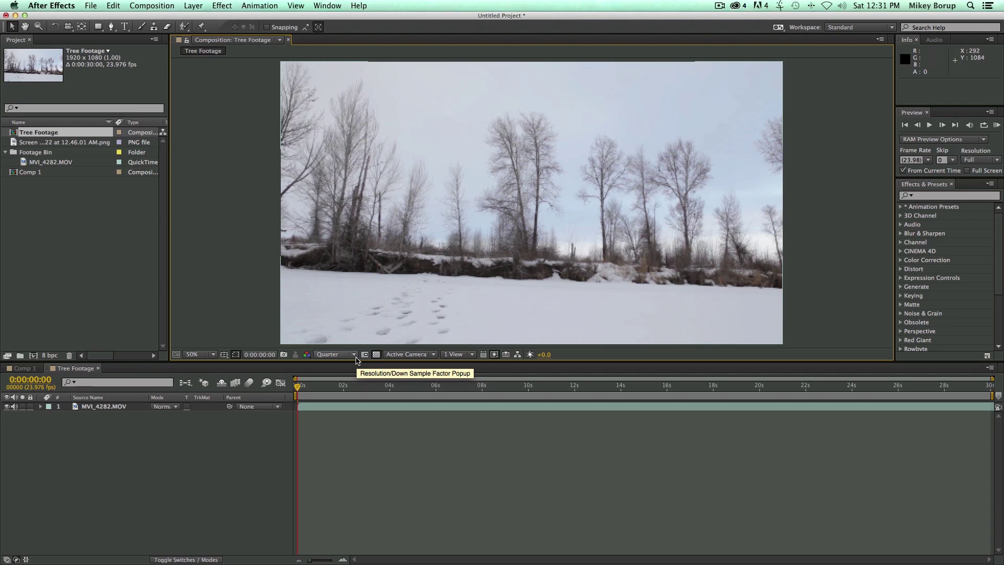
- Try the Front, Right and Custom View 1 3D views of the composition and restore Active Camera
left_click(431, 356)
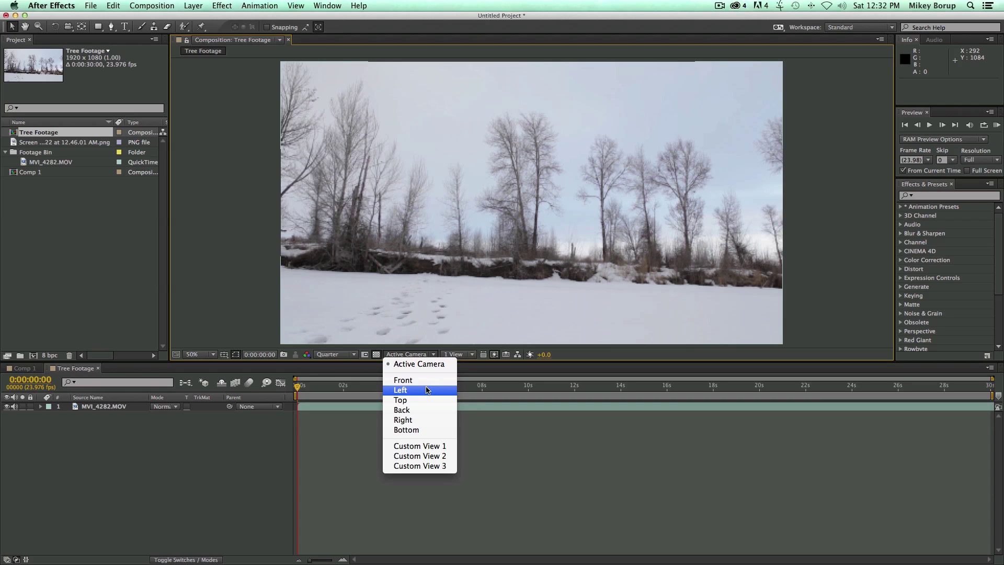
left_click(427, 380)
left_click(421, 355)
left_click(424, 420)
left_click(426, 356)
left_click(426, 446)
left_click(424, 354)
left_click(427, 366)
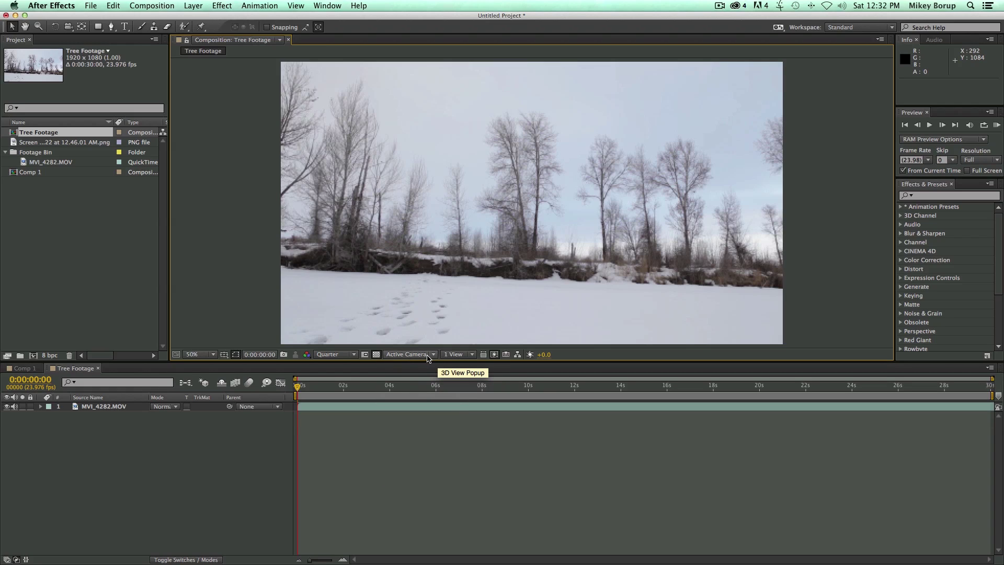
- Try the 2 Views - Horizontal layout and switch the composition viewer to 2 Views - Vertical
left_click(473, 355)
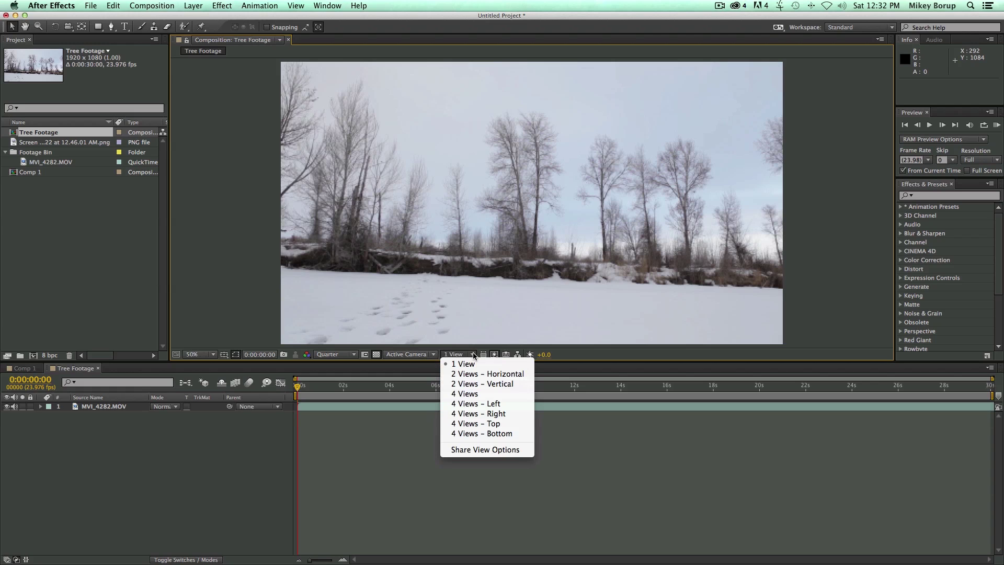
left_click(486, 373)
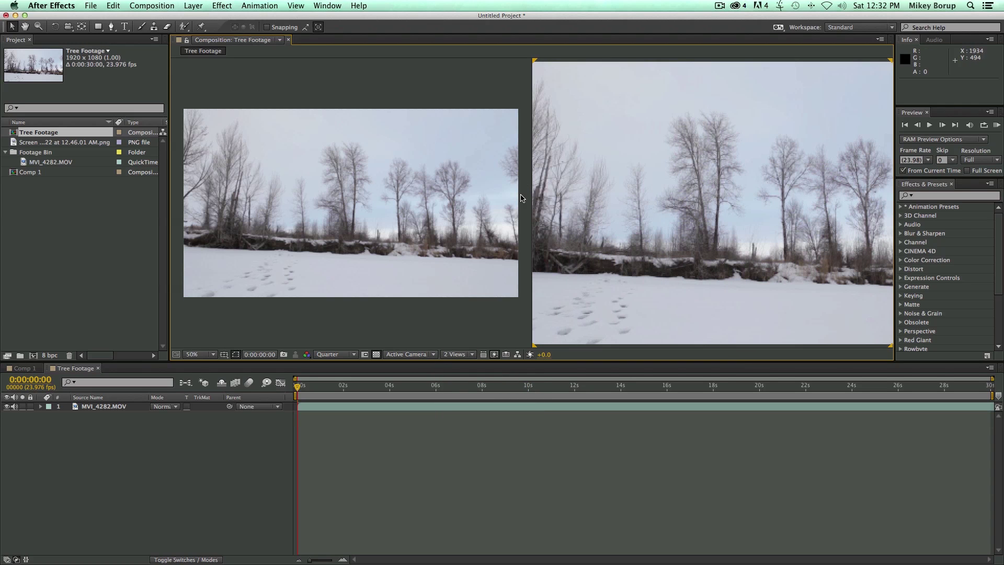
left_click(469, 354)
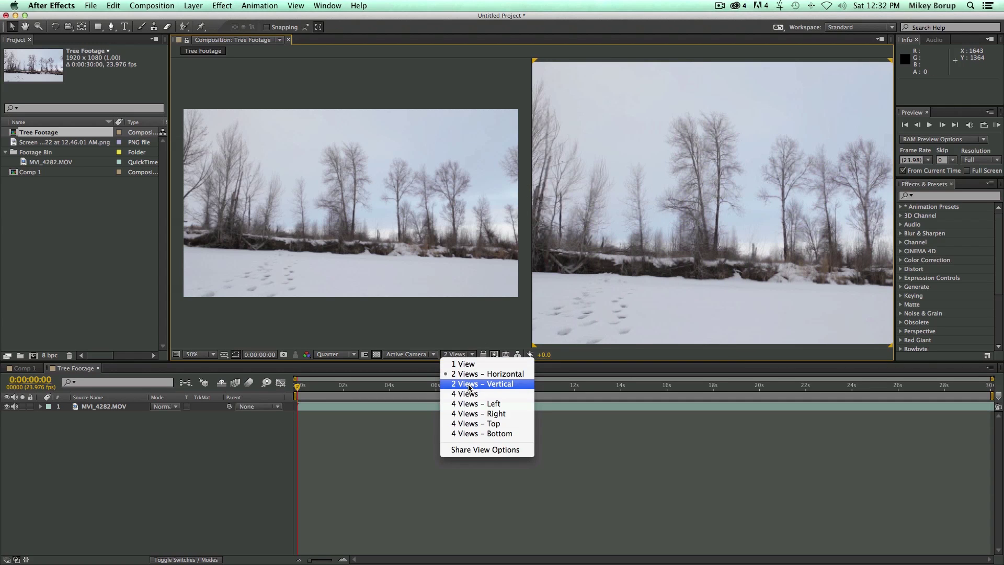
left_click(472, 384)
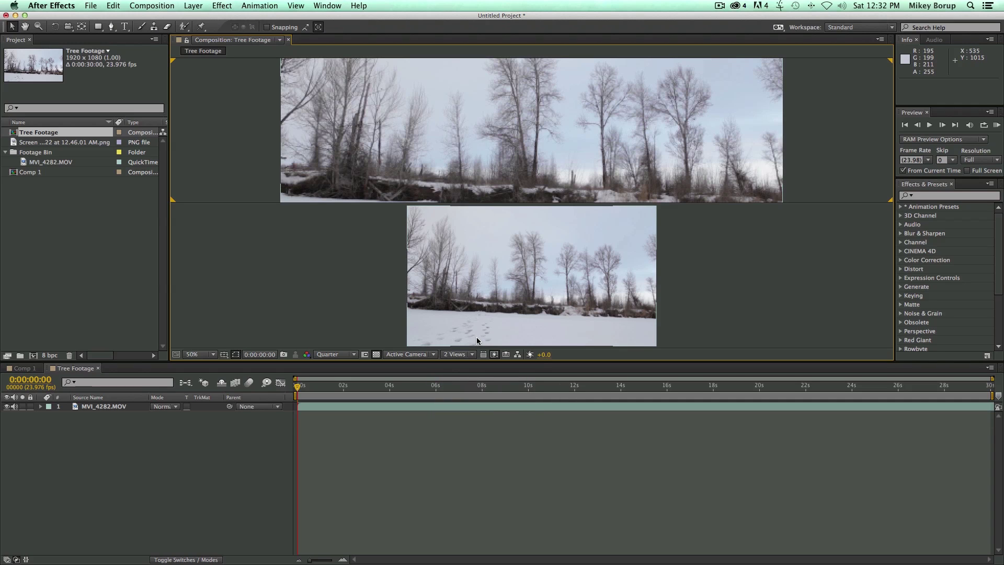
left_click(469, 355)
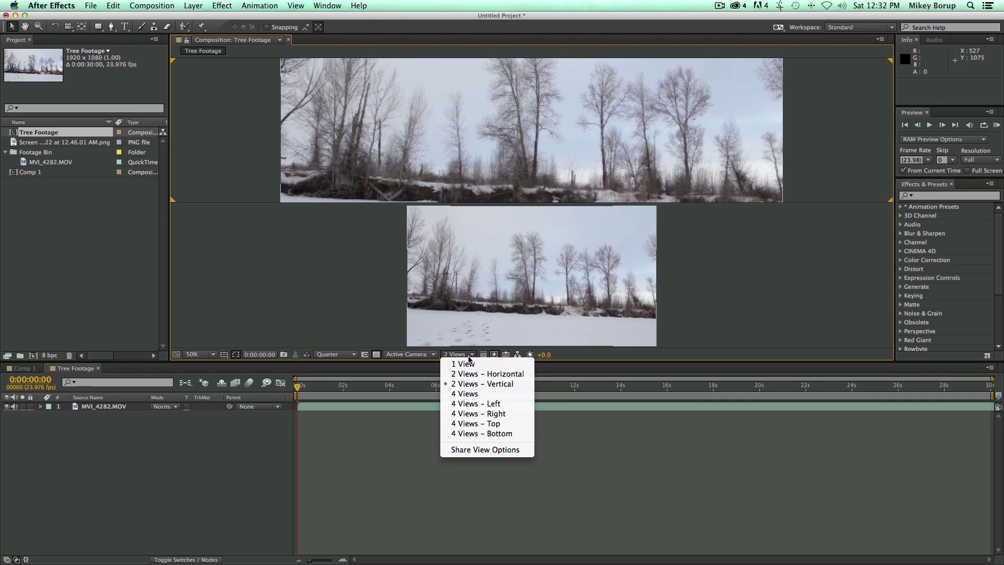
left_click(477, 384)
- Activate the upper Active Camera view and the lower Top view in turn, and restore the 1 View layout
left_click(441, 124)
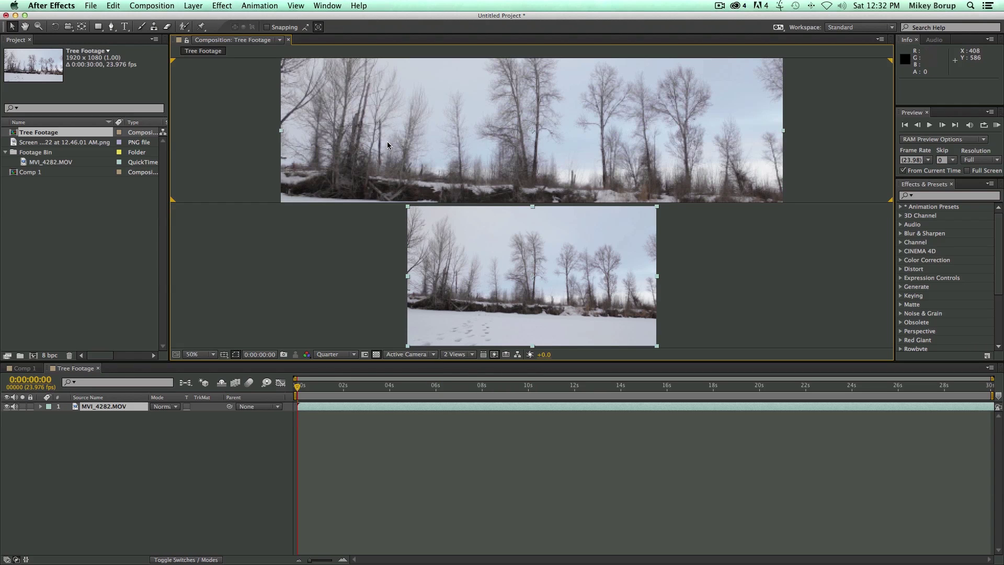
left_click(412, 341)
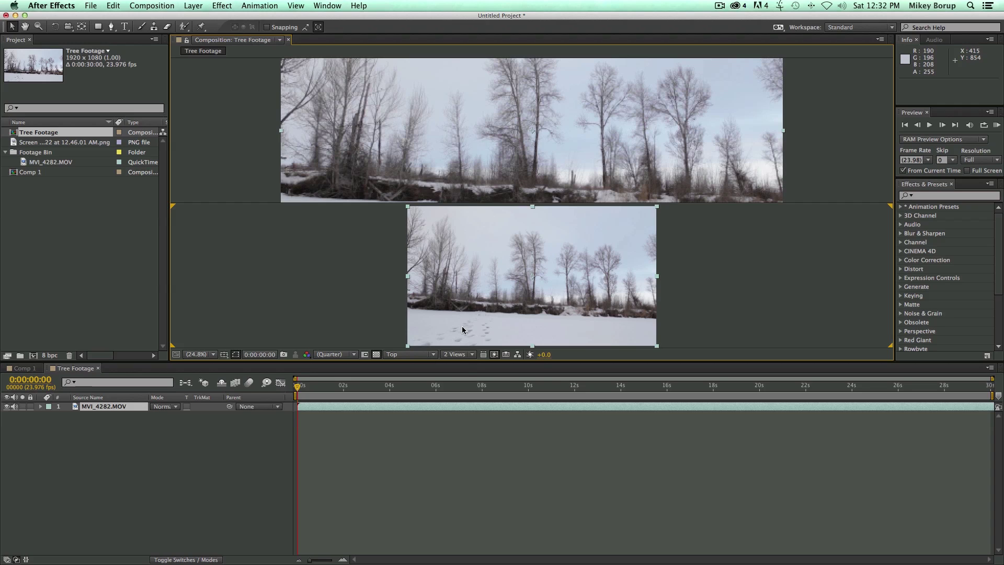
left_click(469, 356)
left_click(473, 360)
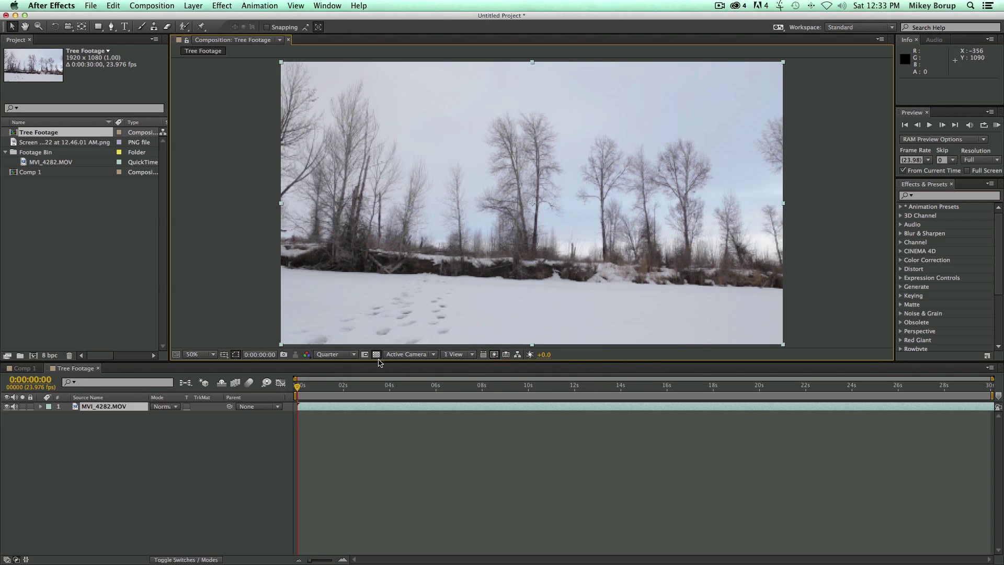
- Try the Fast Draft and Wireframe fast previews, restore Adaptive Resolution and review the fast preview options again
left_click(495, 354)
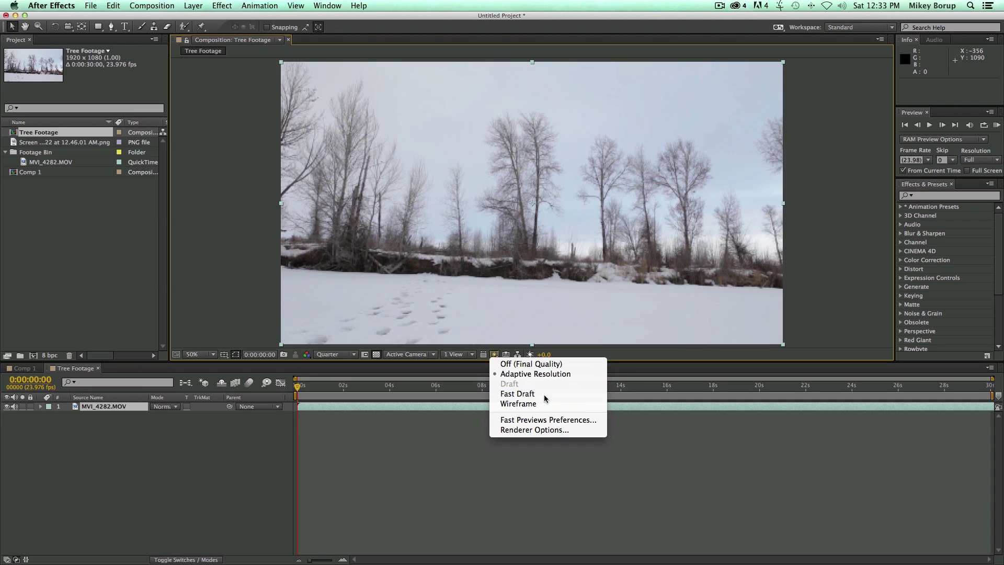
left_click(546, 393)
left_click(506, 355)
left_click(512, 402)
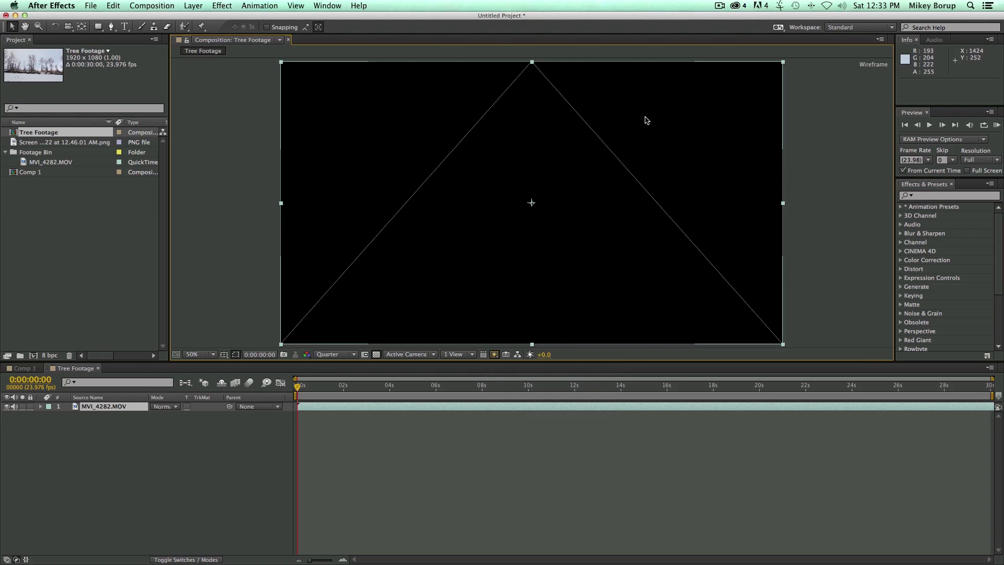
left_click(497, 355)
left_click(507, 374)
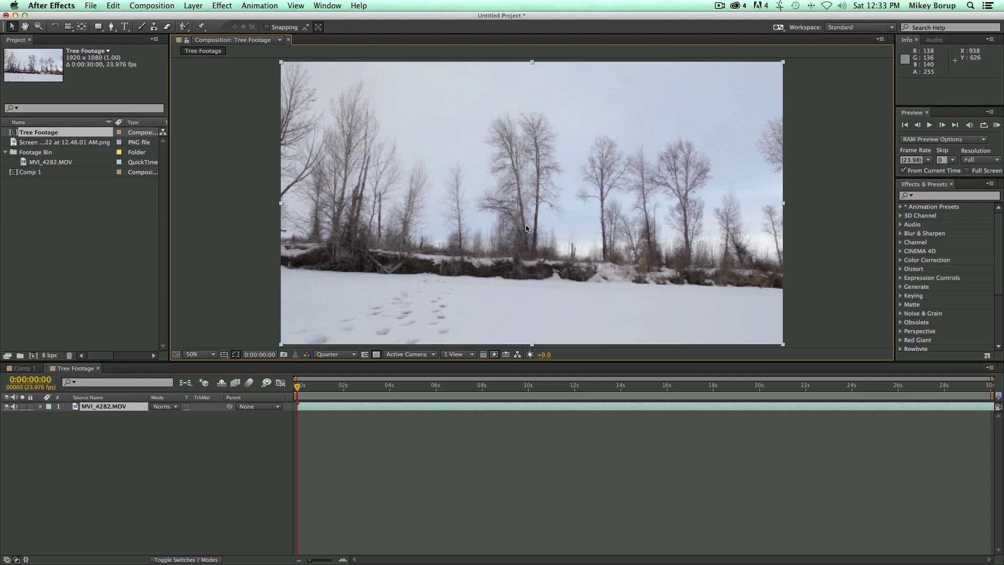
left_click(495, 354)
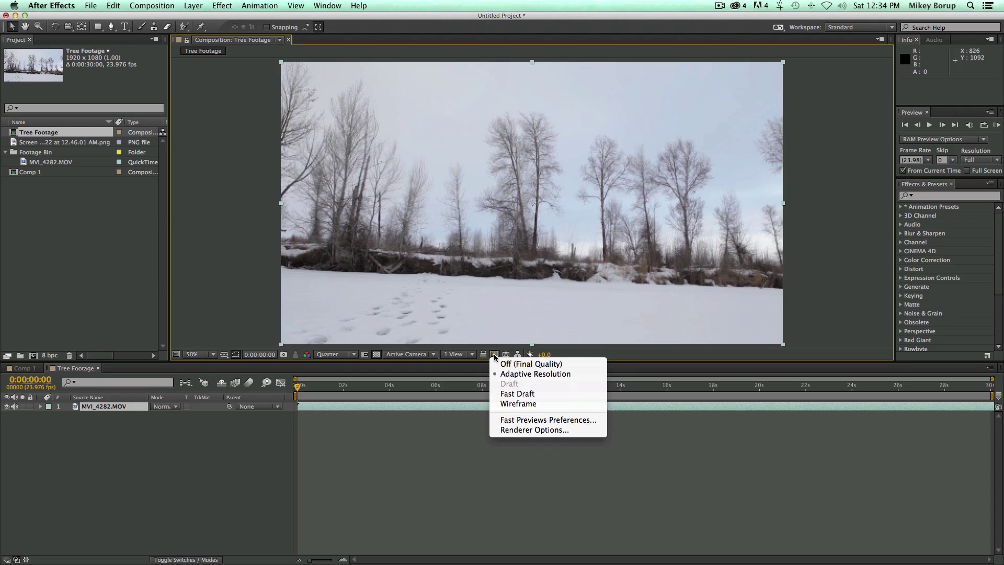
left_click(552, 368)
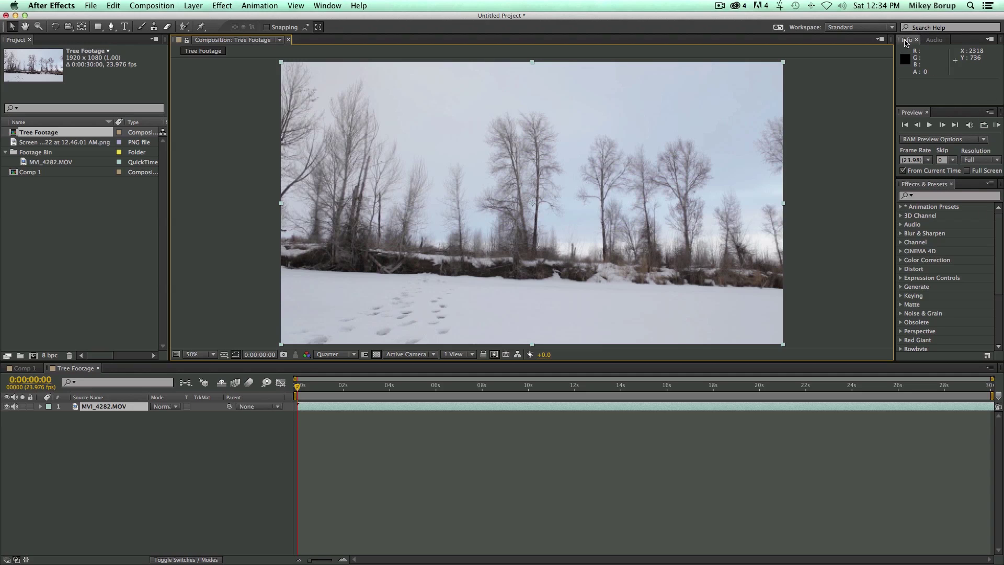
- Look at the audio level controls, return to the Info readout and view the RAM preview's resolution options
left_click(934, 41)
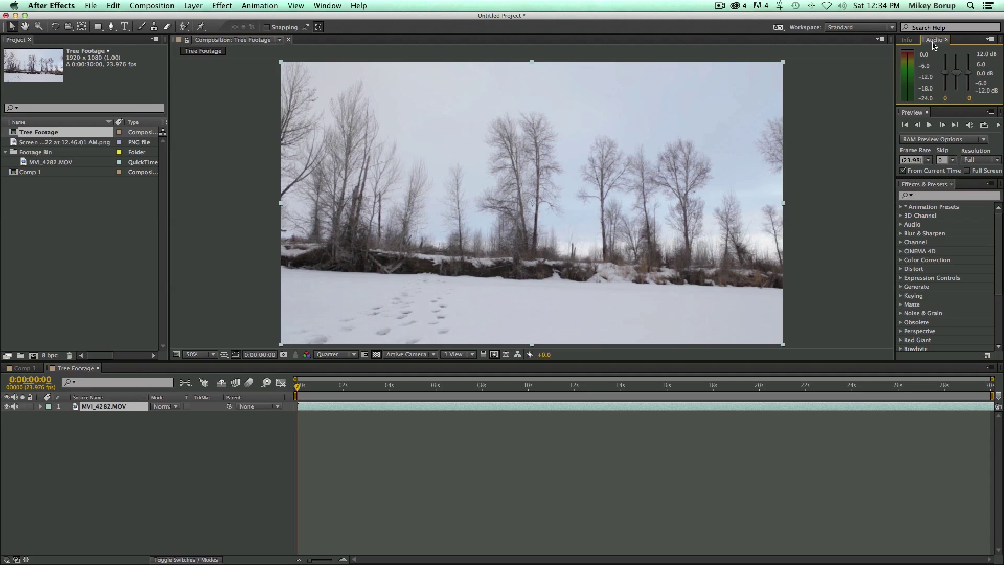
left_click(914, 42)
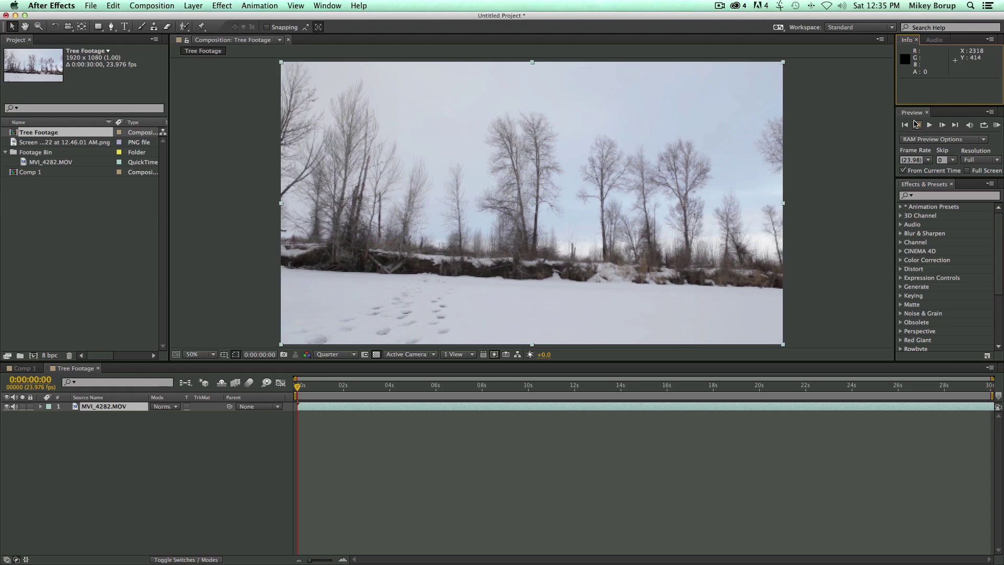
left_click(977, 160)
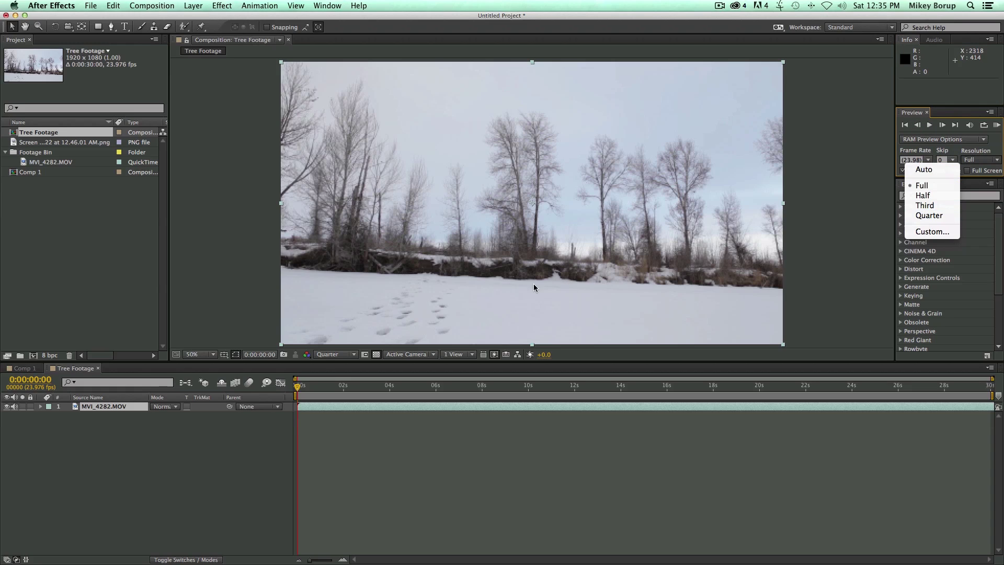
- Set the composition viewer's resolution to Full and check the RAM preview's resolution options again
left_click(336, 354)
left_click(338, 357)
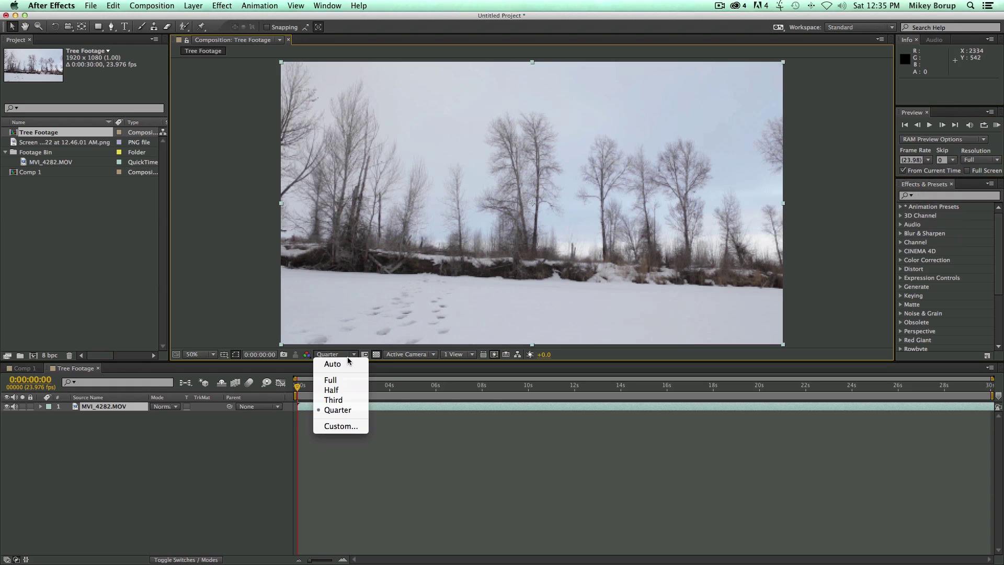
left_click(341, 383)
left_click(978, 161)
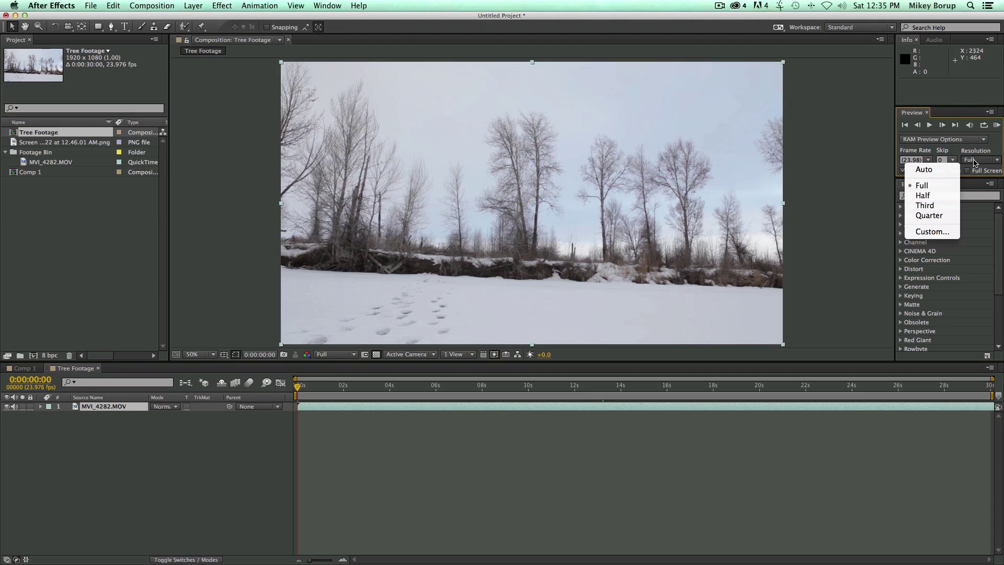
left_click(1000, 152)
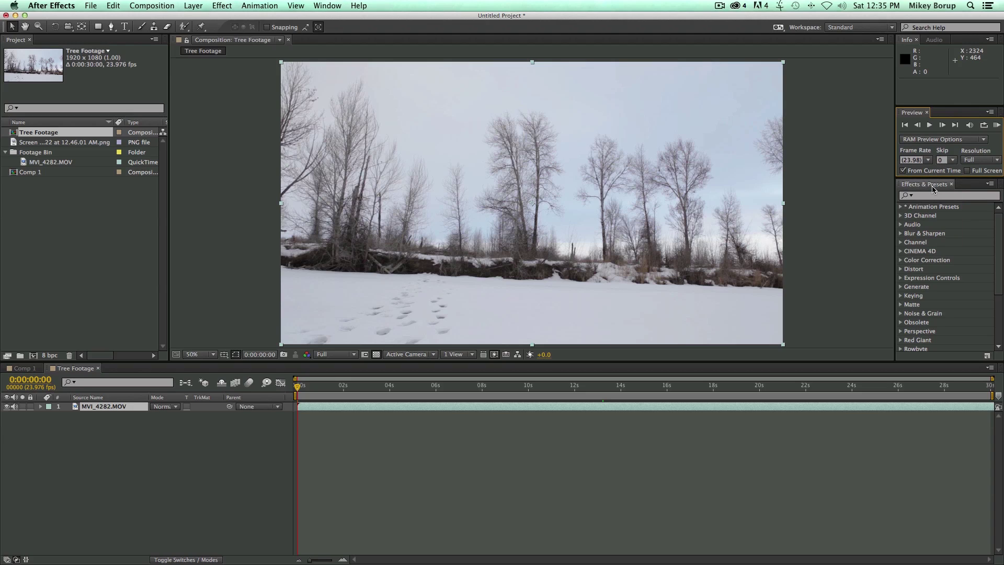
- Browse the effect categories, expanding Noise & Grain to view its effects and collapsing it again
scroll(944, 230, "down", 4)
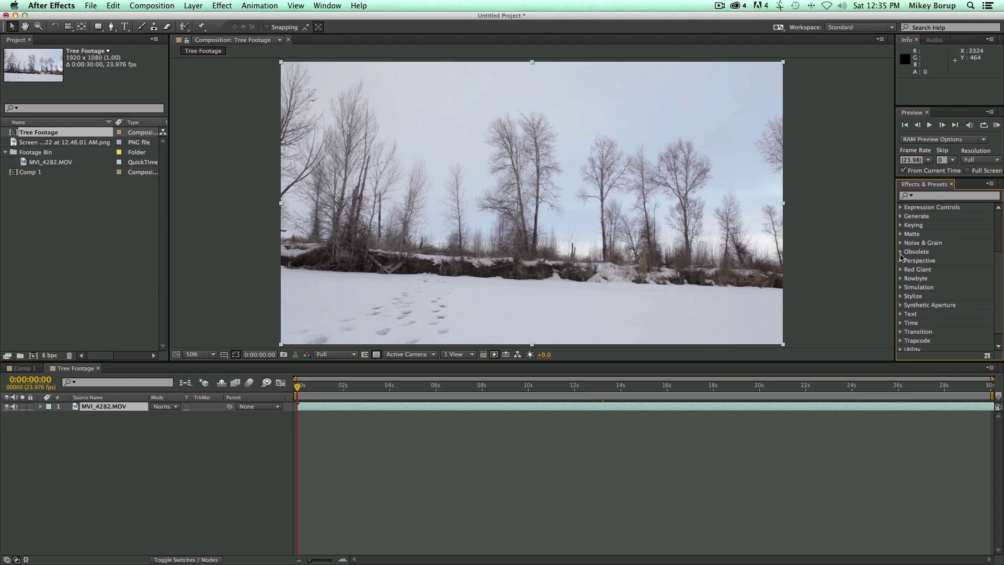
left_click(900, 243)
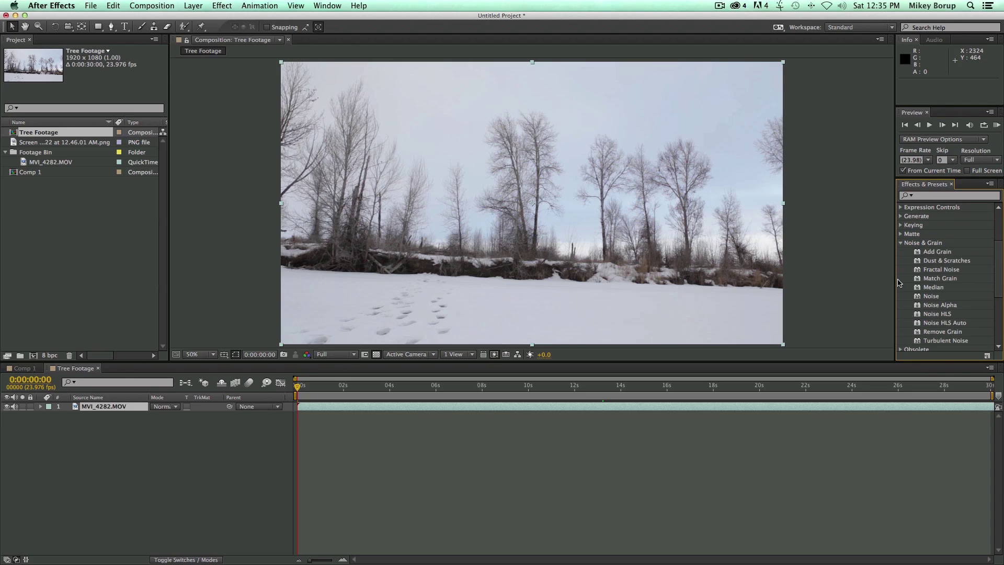
left_click(903, 245)
scroll(934, 250, "up", 3)
- Search the effects and presets for "light swe" and clear the search
left_click(943, 196)
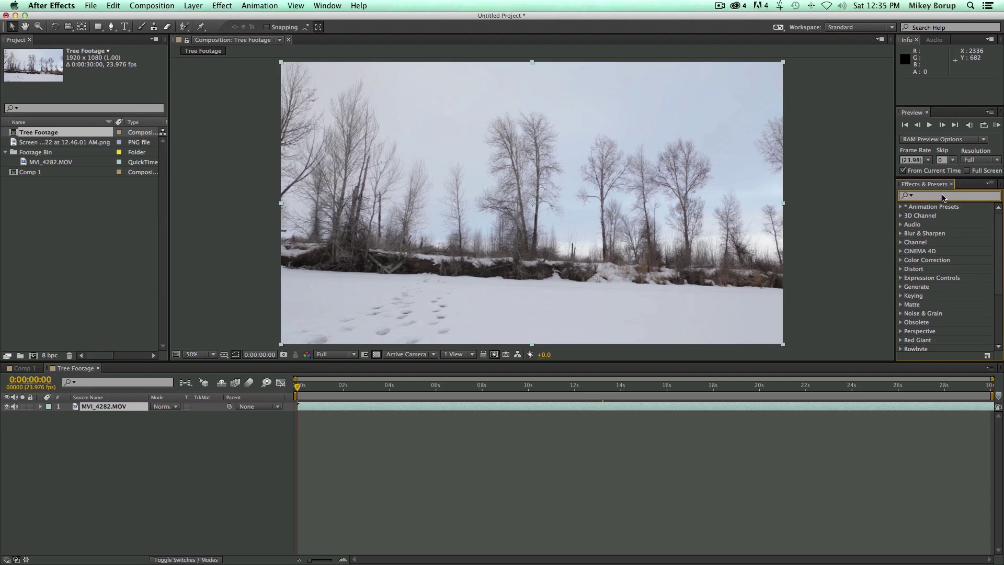
type("light swe")
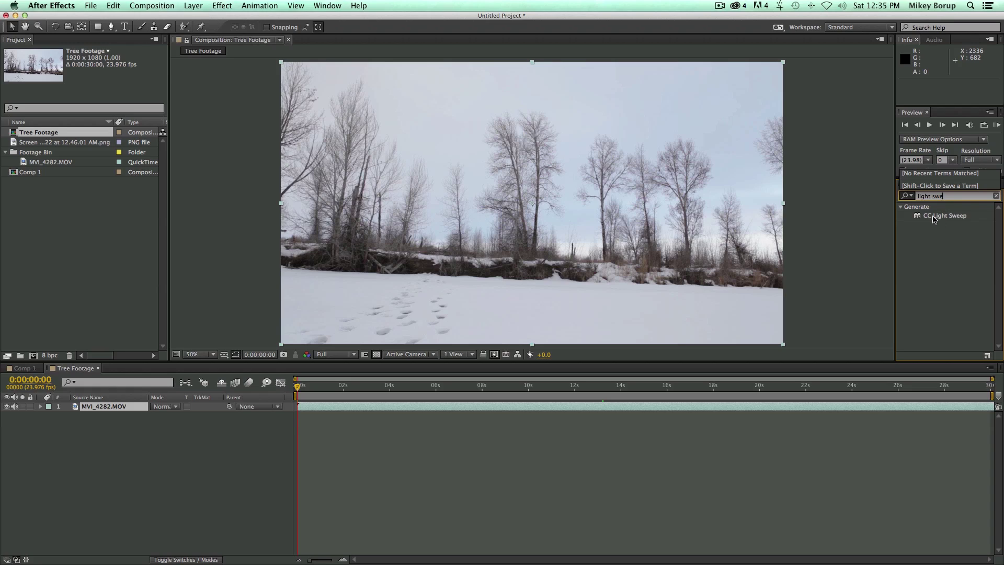
left_click(911, 196)
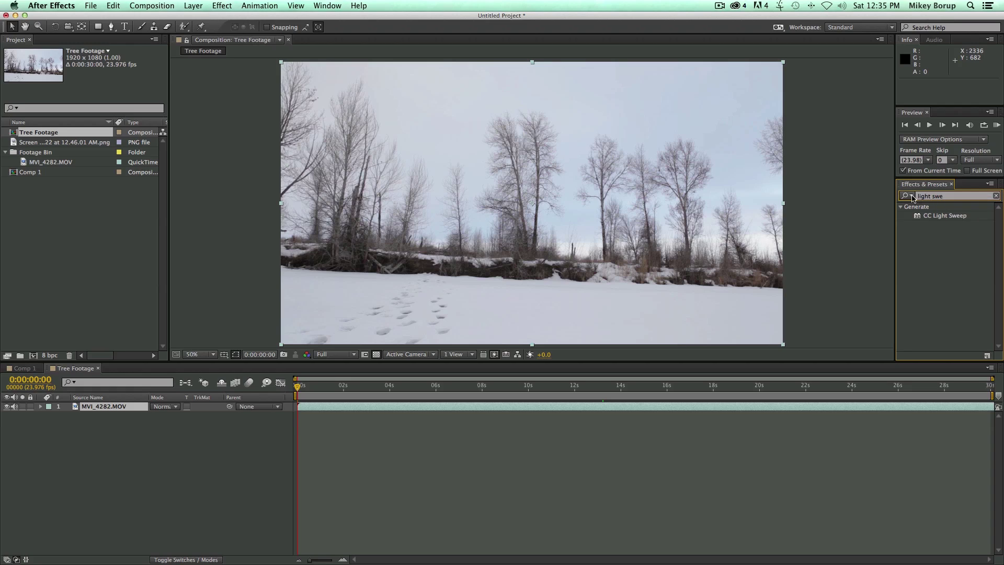
left_click(996, 196)
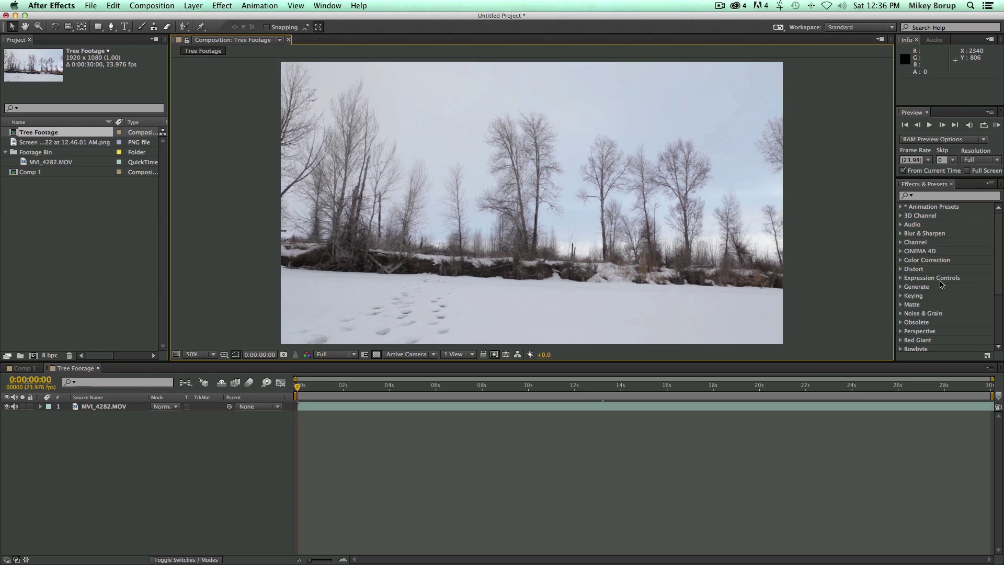
- Select the MVI_4282.MOV layer in the composition and review the application's effect commands
left_click(223, 6)
left_click(499, 171)
left_click(222, 6)
left_click(379, 5)
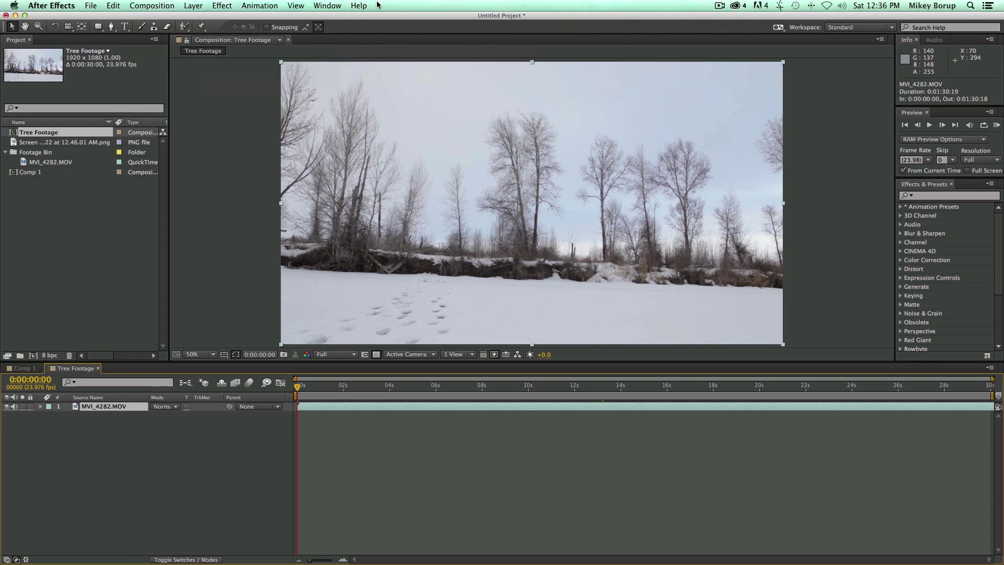
- Search the application's help for "light swee" and locate CC Light Sweep among the Generate effects
left_click(361, 6)
type("l")
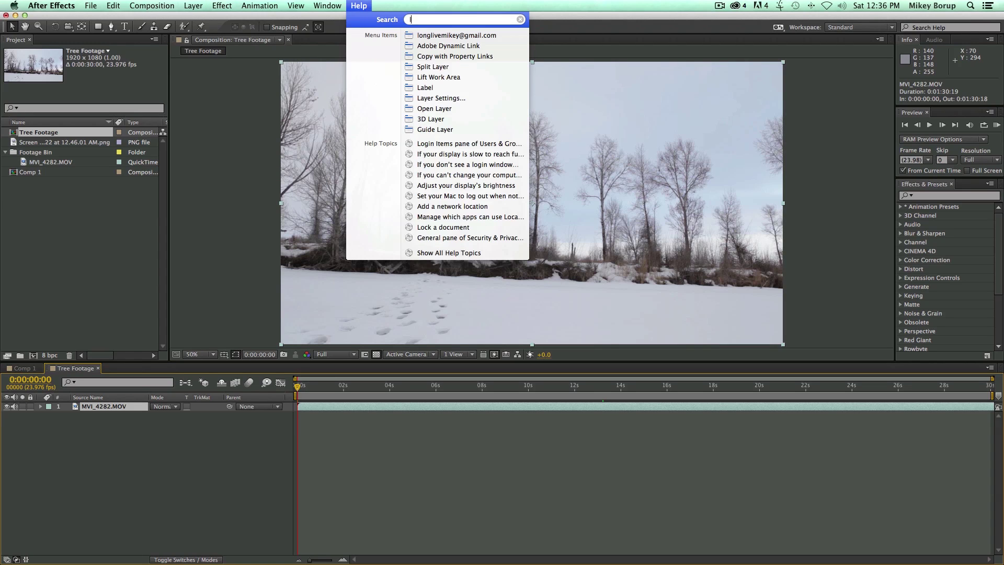
type("ight swee")
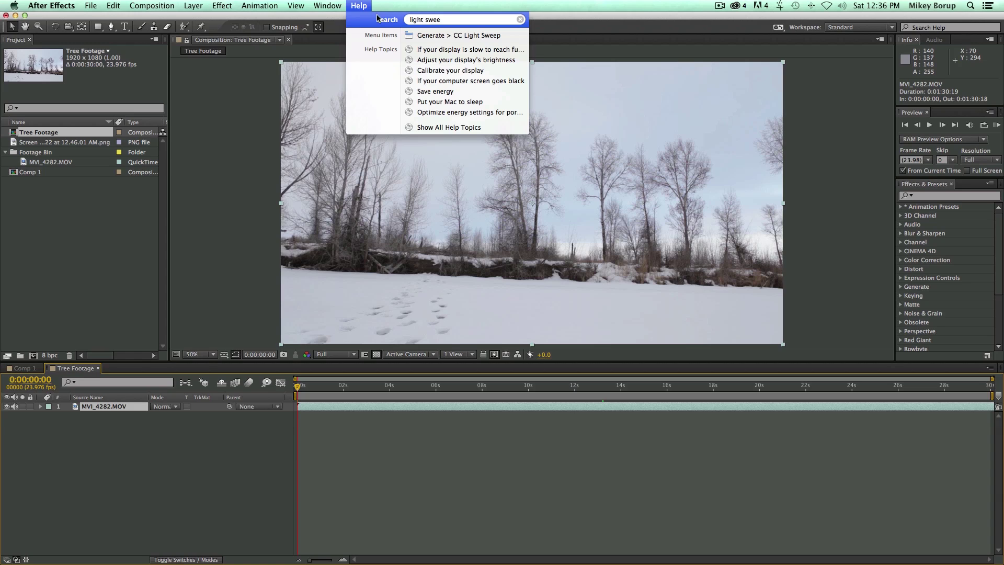
mouse_move(427, 36)
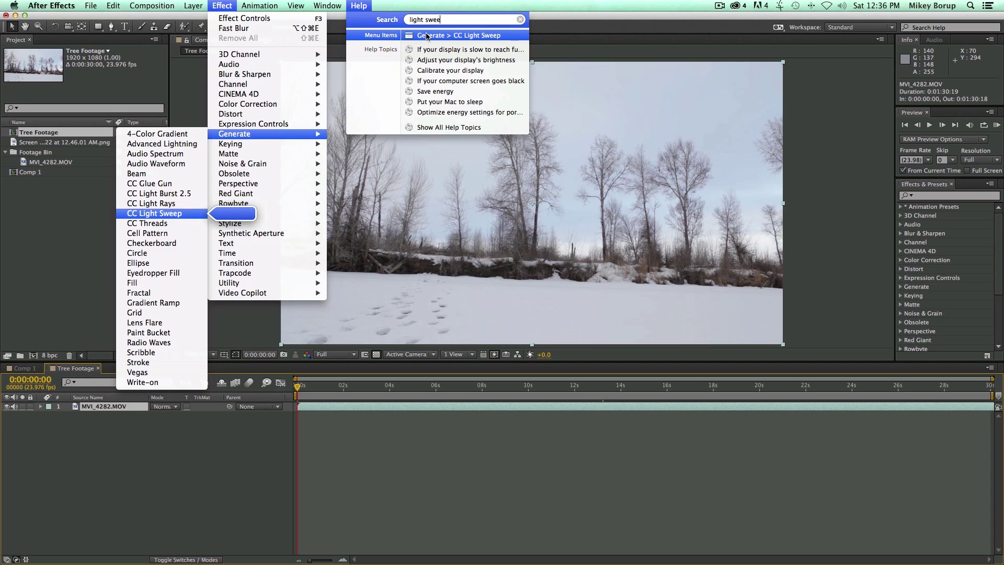
mouse_move(228, 8)
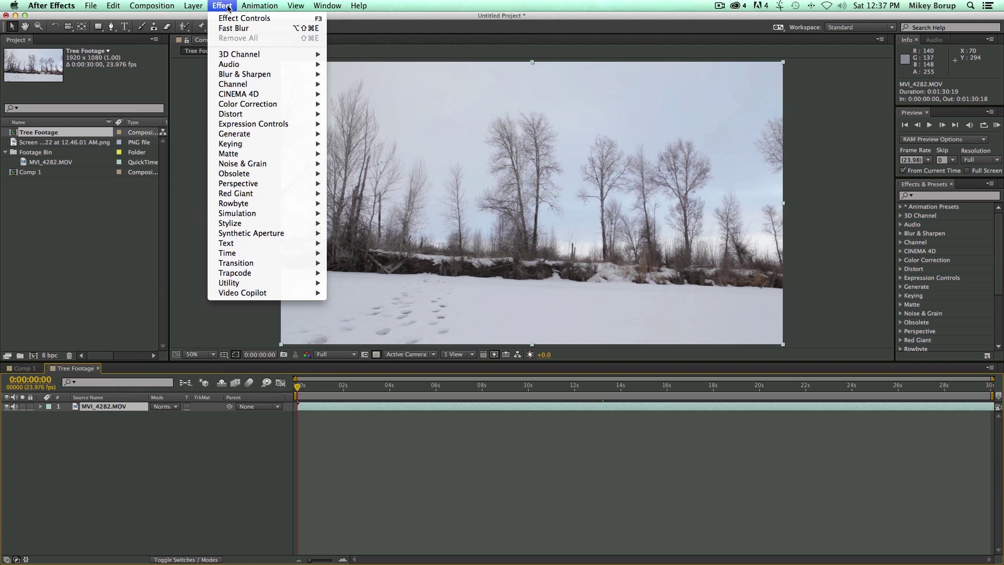
mouse_move(260, 137)
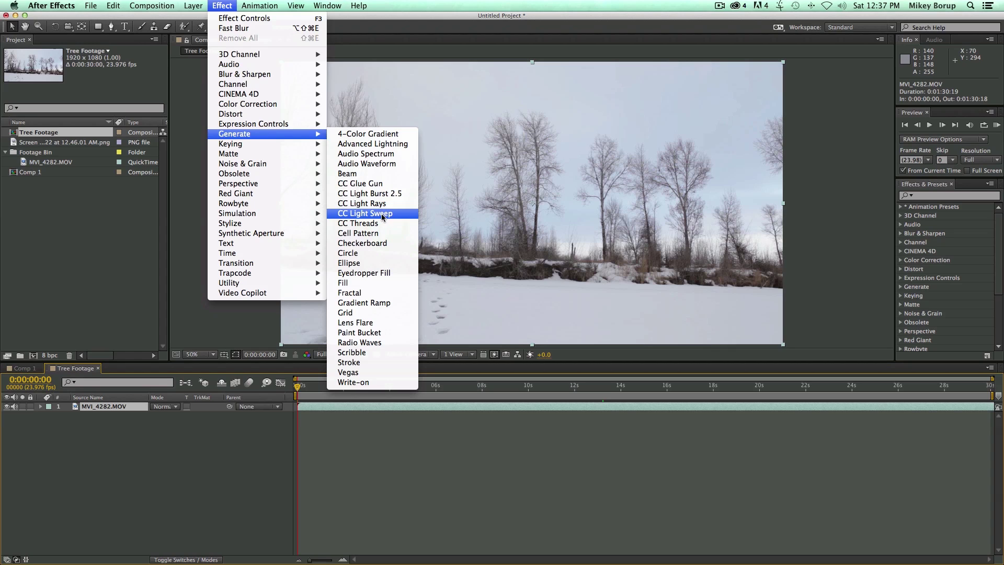
left_click(810, 243)
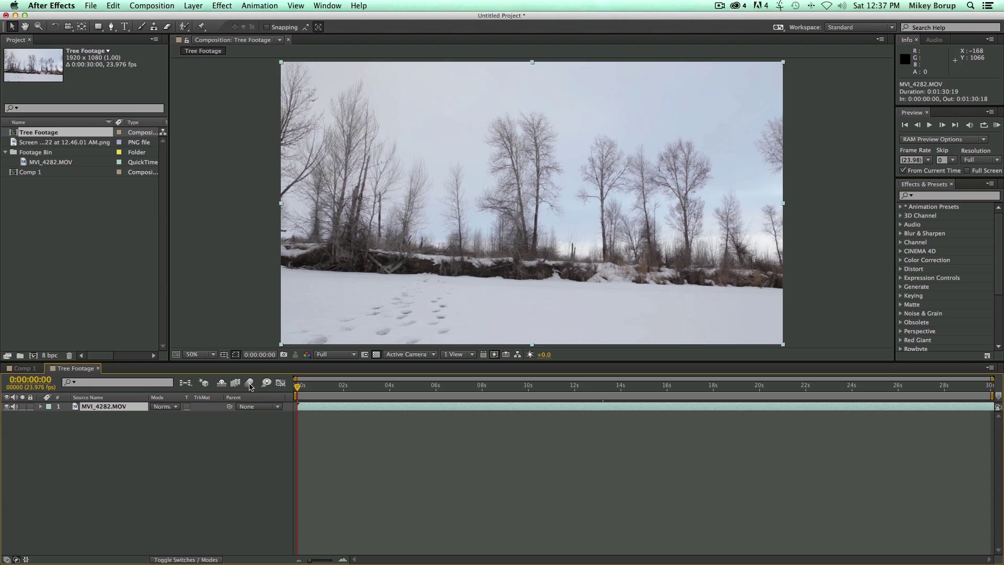
- Try different heights for the timeline panel and leave it slightly taller, with the composition viewer at about 43.6% magnification
left_click_drag(270, 365, 276, 333)
left_click(200, 324)
left_click(203, 334)
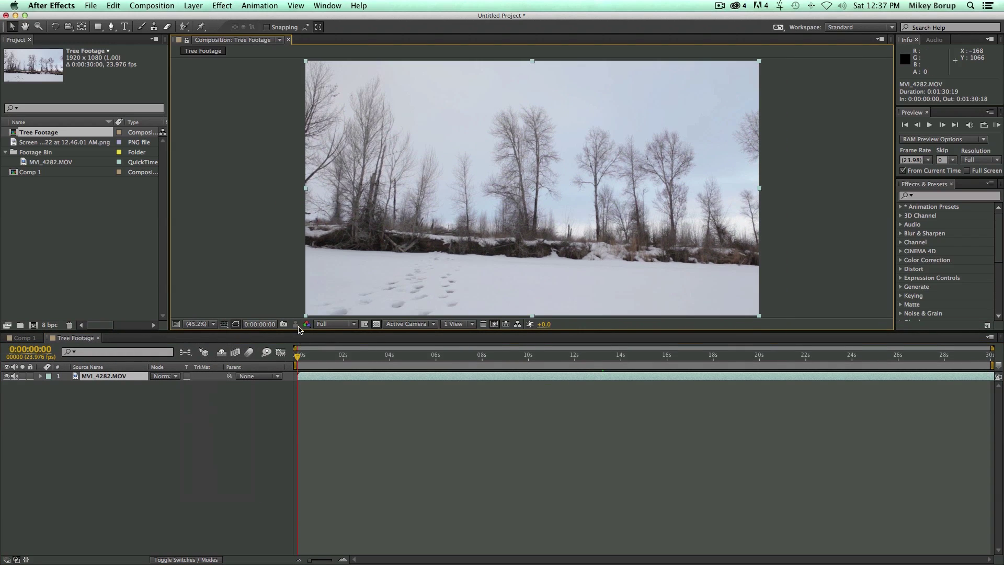
left_click_drag(299, 328, 285, 190)
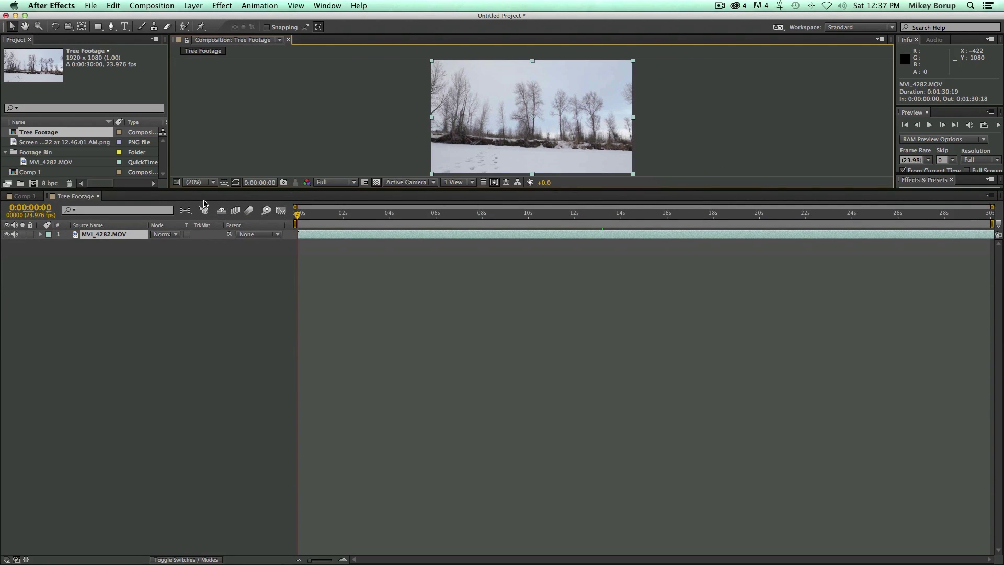
left_click_drag(222, 191, 255, 324)
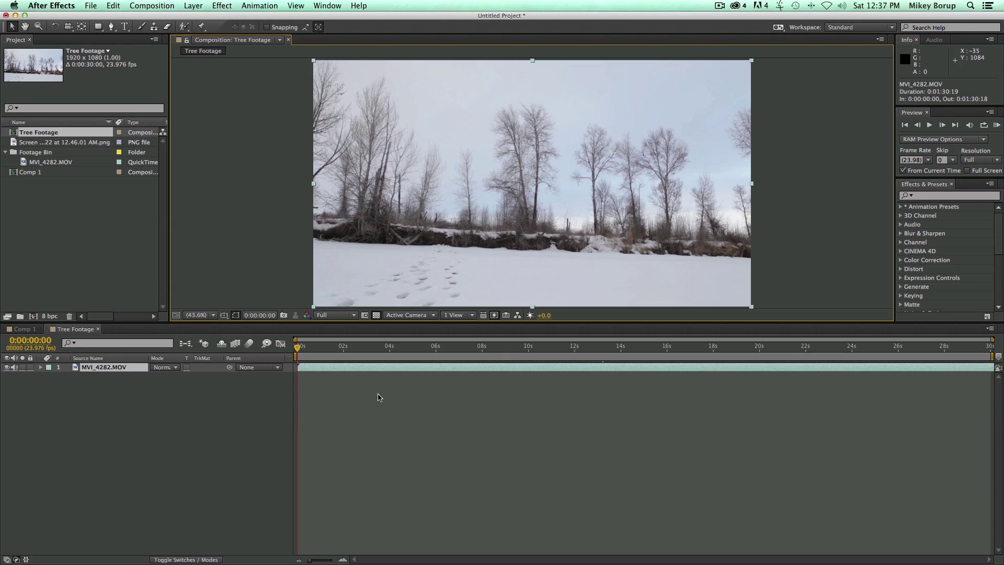
- Scrub through the tree footage and trim the end of the MVI_4282.MOV layer to 0:00:07:15
left_click_drag(346, 346, 420, 347)
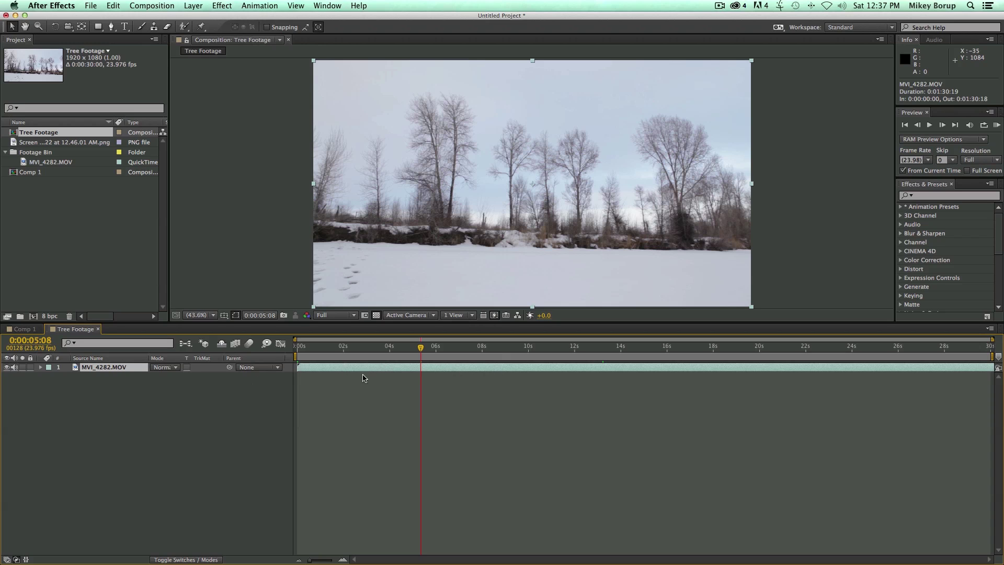
key("Home")
left_click_drag(325, 348, 473, 348)
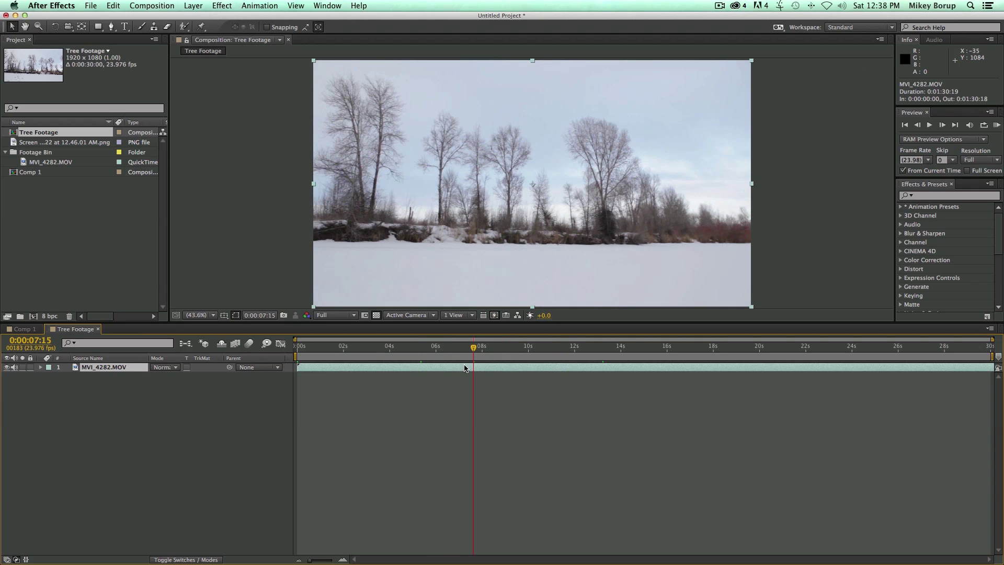
key("alt+bracketright")
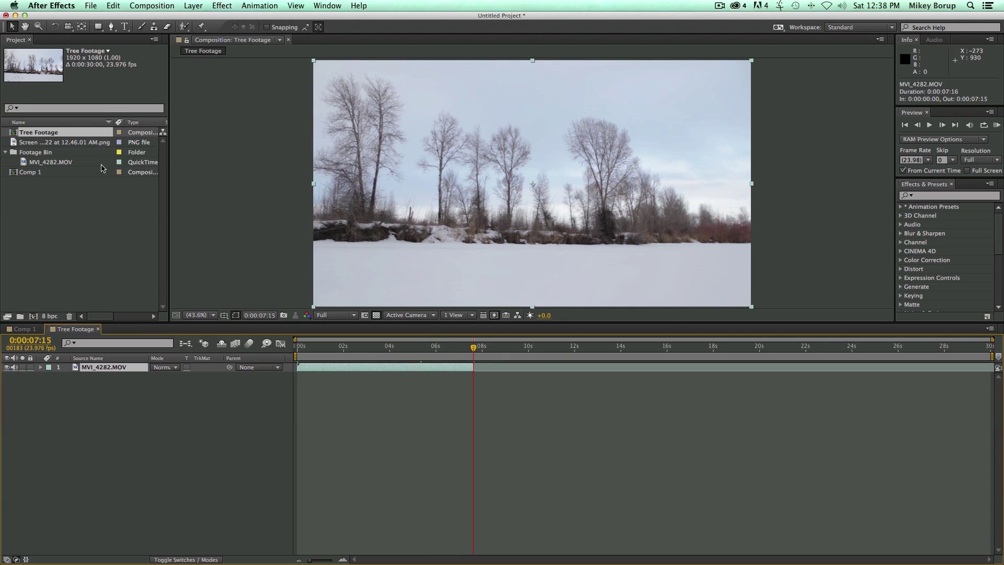
- Add the screenshot PNG to the Tree Footage timeline starting at 0:00:07:15 and delete that layer again
mouse_move(13, 144)
left_mouse_down()
mouse_move(450, 294)
mouse_move(471, 366)
mouse_move(510, 372)
left_mouse_up()
left_click_drag(510, 372, 510, 372)
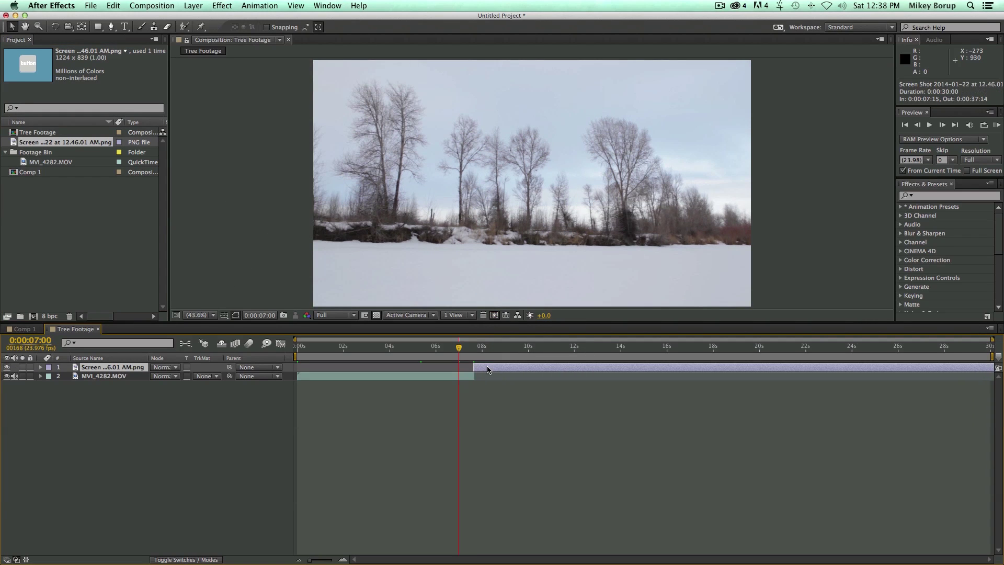
key("Delete")
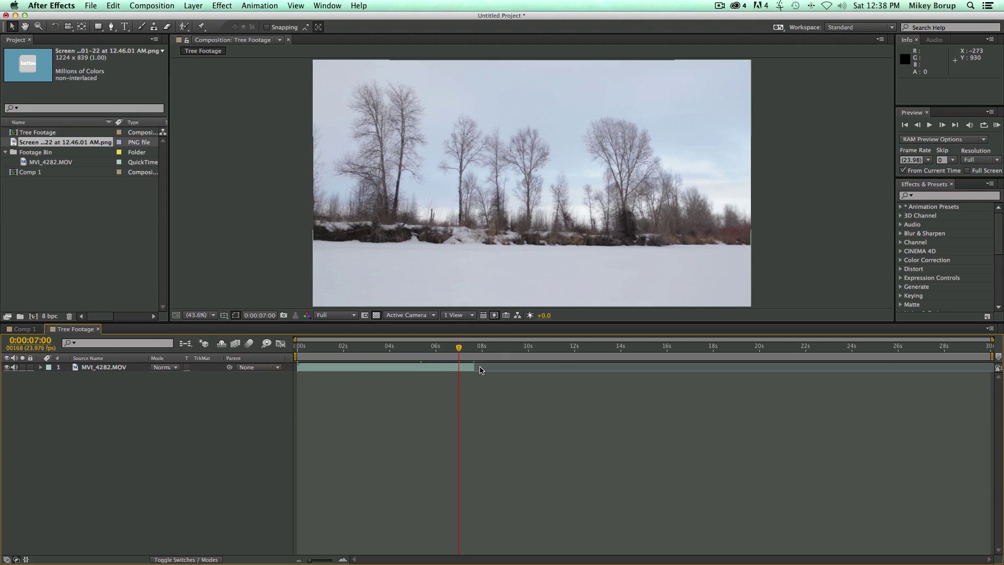
- Extend the MVI_4282.MOV layer to the end of the 30-second composition and preview it from the start
left_click_drag(470, 370, 992, 369)
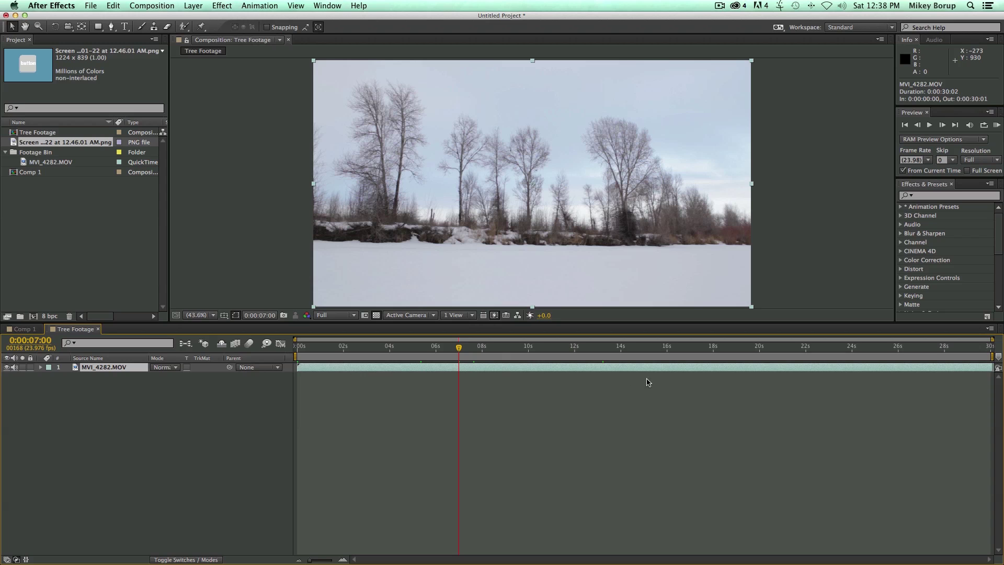
key("Home")
key("space")
left_click_drag(384, 359, 297, 358)
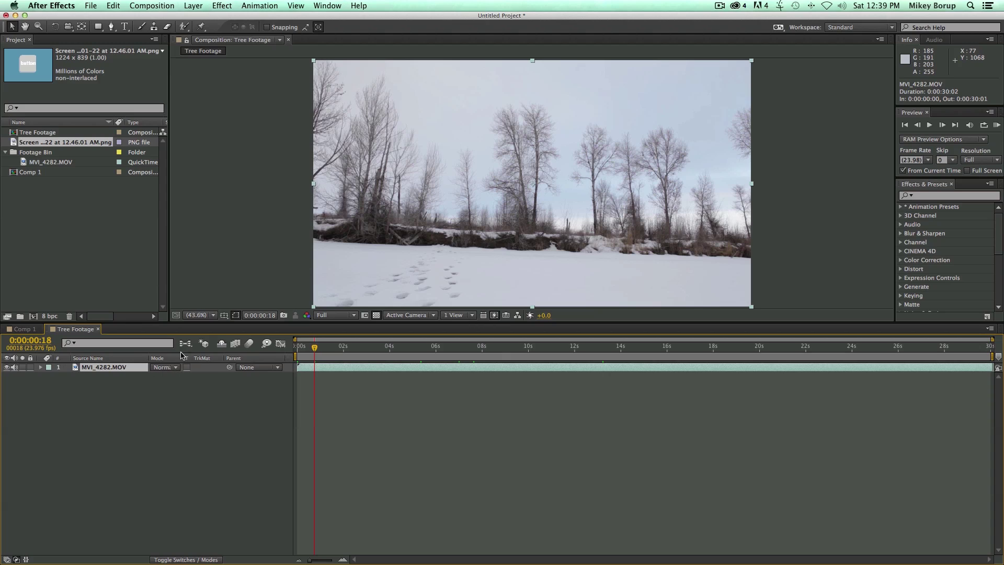
- Widen the timeline's Mode column and toggle between modes and switches, leaving the layer switches shown
left_click_drag(223, 359, 246, 360)
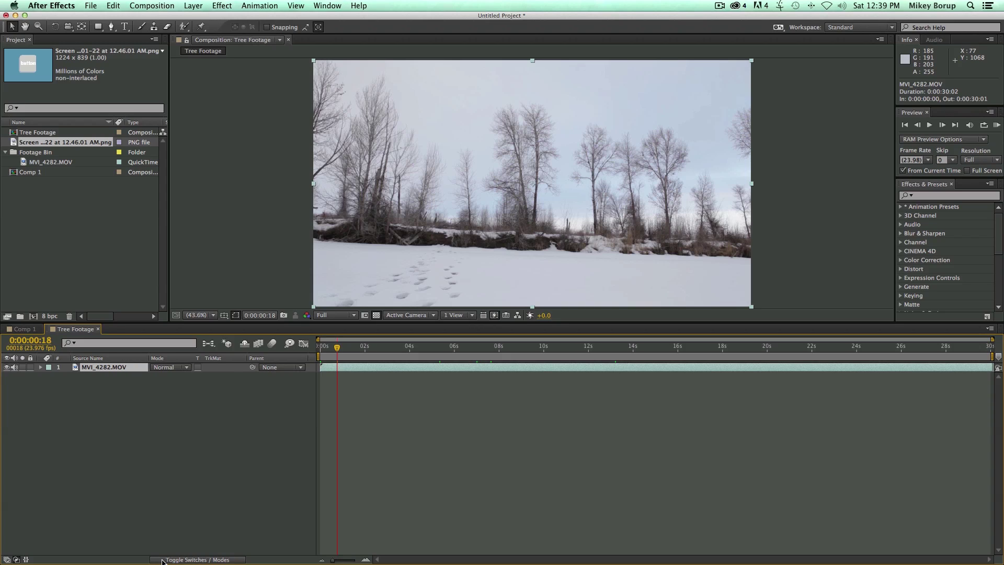
left_click(192, 560)
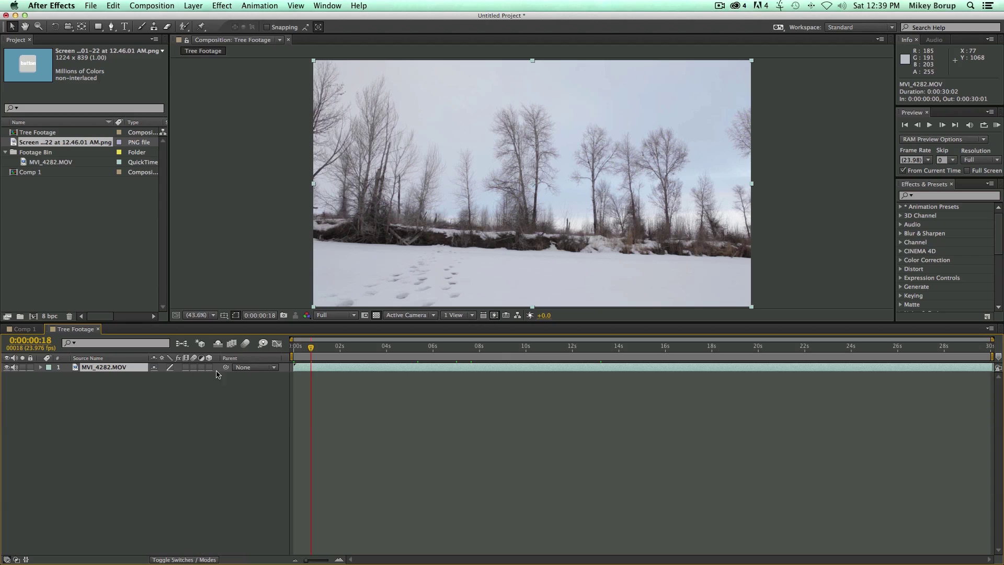
left_click(183, 559)
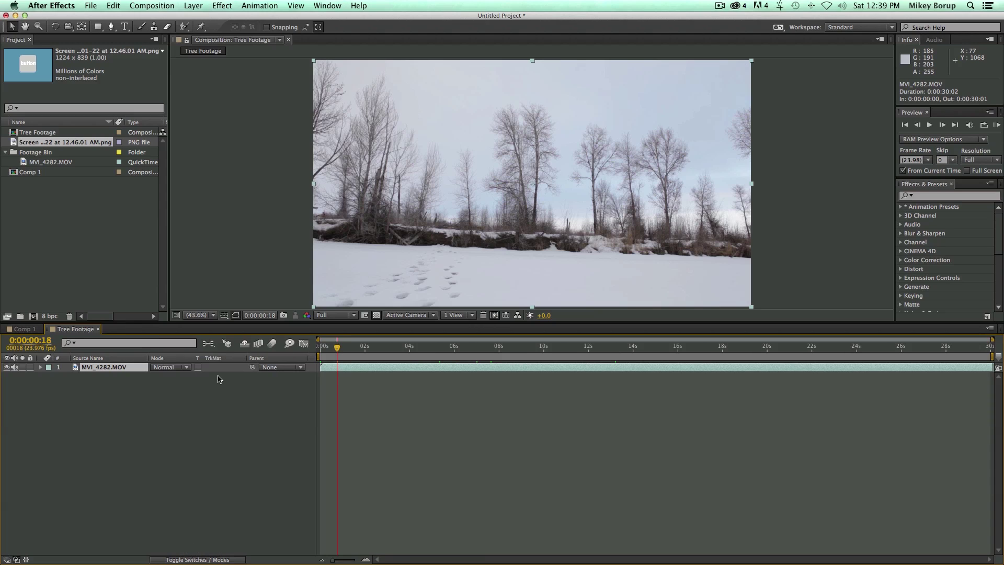
left_click(193, 559)
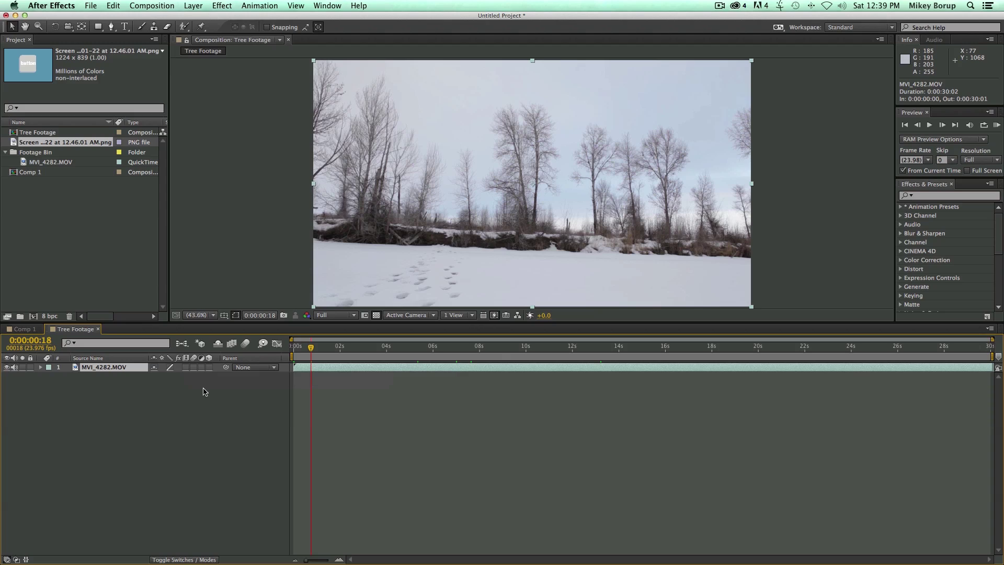
- Try the motion blur and shy switches on the MVI_4282.MOV layer, hiding shy layers and showing them again
left_click(186, 367)
left_click(246, 344)
left_click(154, 367)
left_click(218, 344)
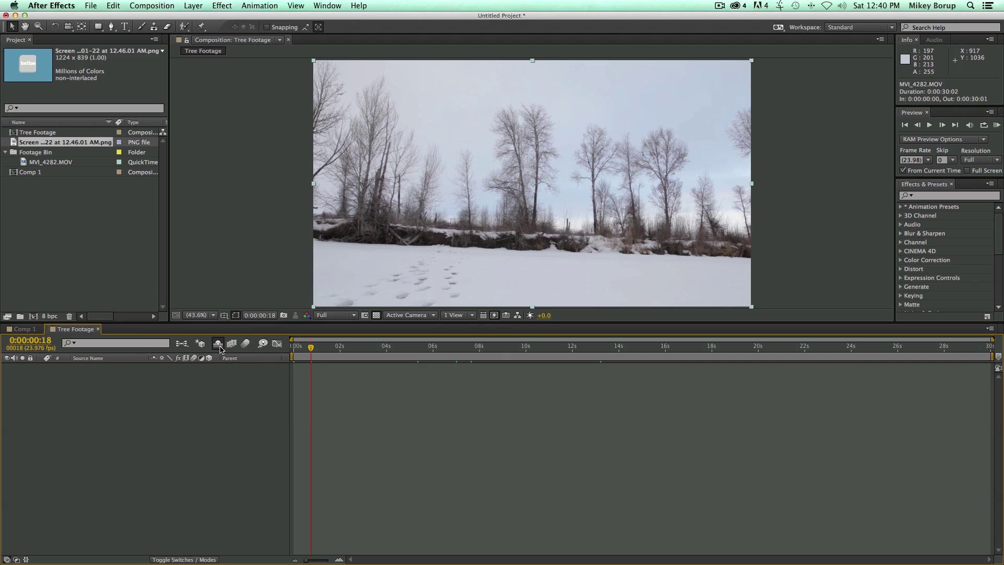
left_click(218, 345)
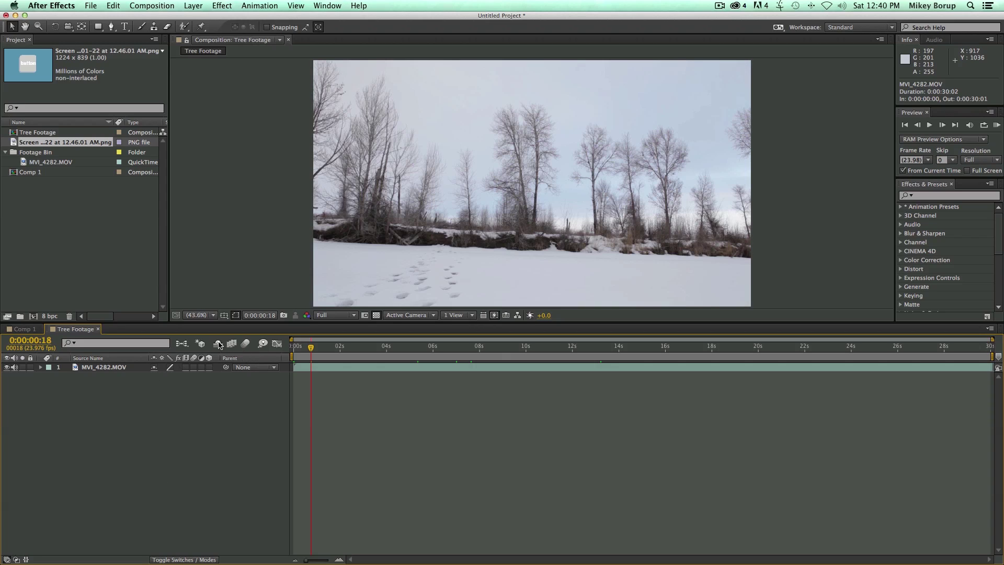
- Return to the start of the composition and expand the MVI_4282.MOV layer's Transform properties
left_click(41, 367)
key("Home")
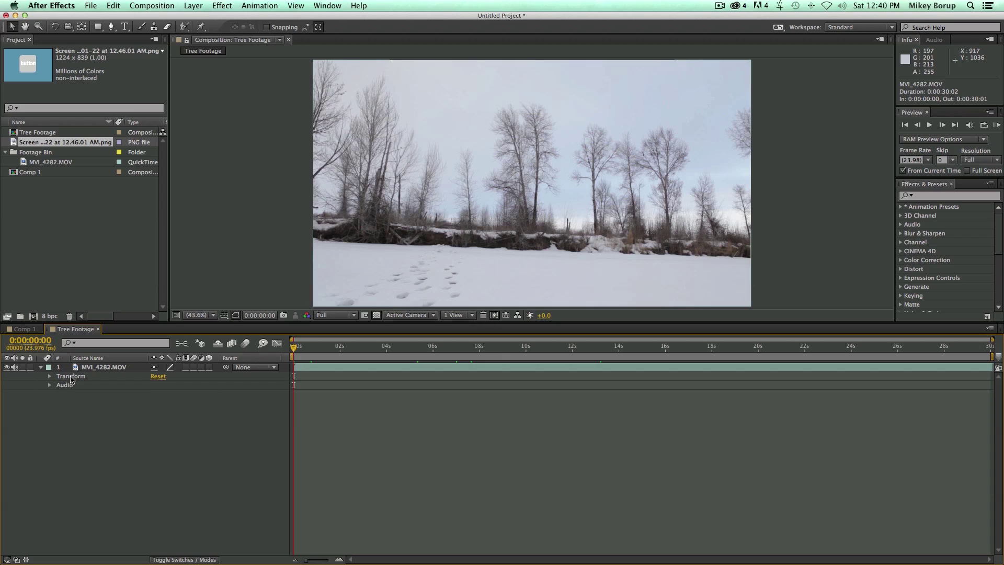
left_click(72, 378)
left_click(50, 377)
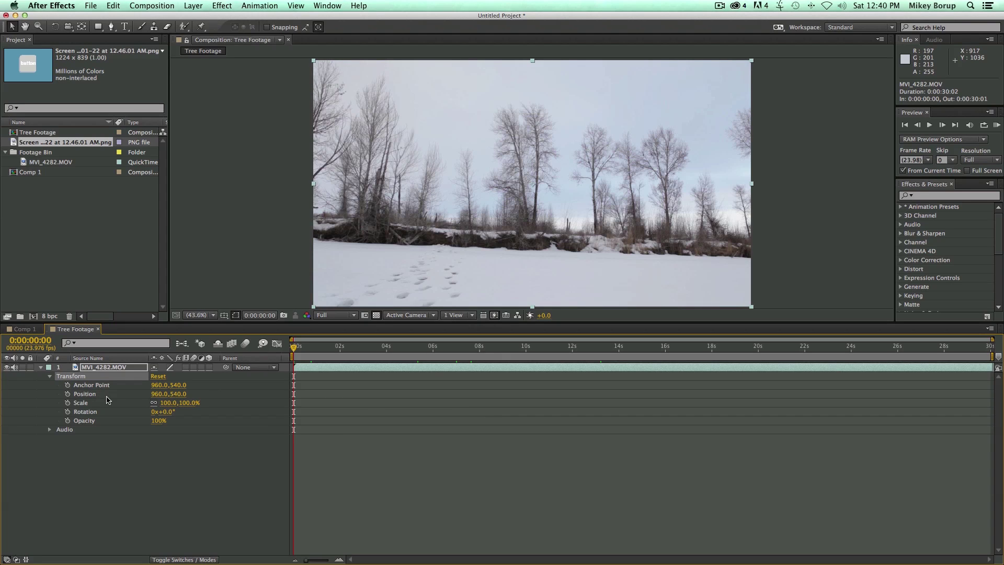
left_click(88, 406)
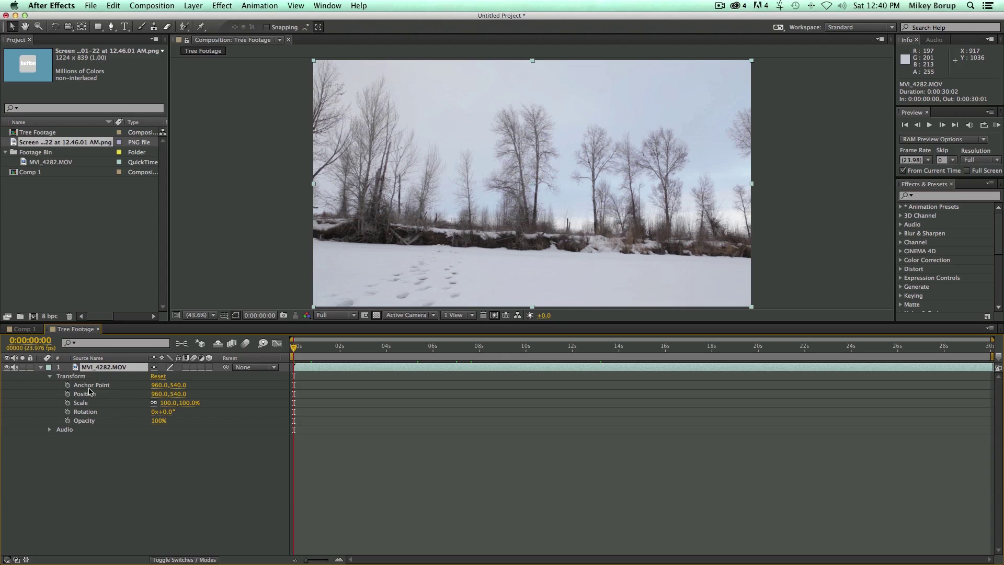
- Select the layer's Anchor Point property and examine the anchor point's location at the centre of the footage
left_click(90, 387)
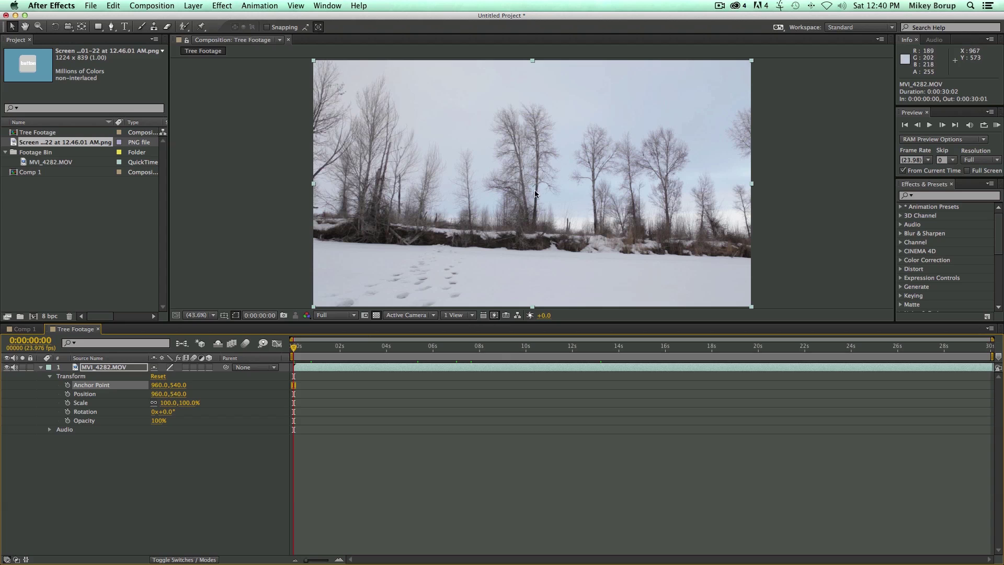
scroll(533, 194, "up", 7)
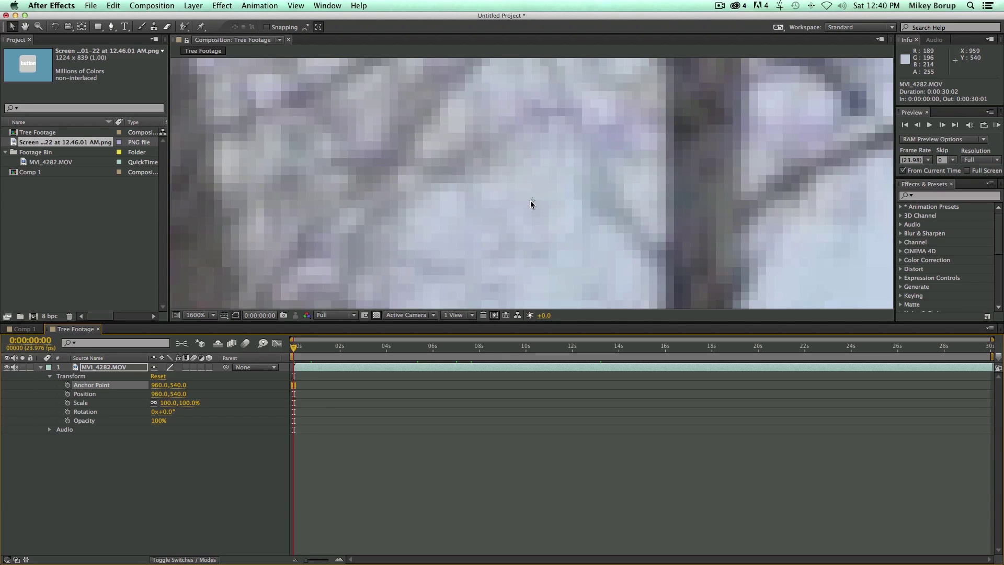
scroll(532, 201, "down", 8)
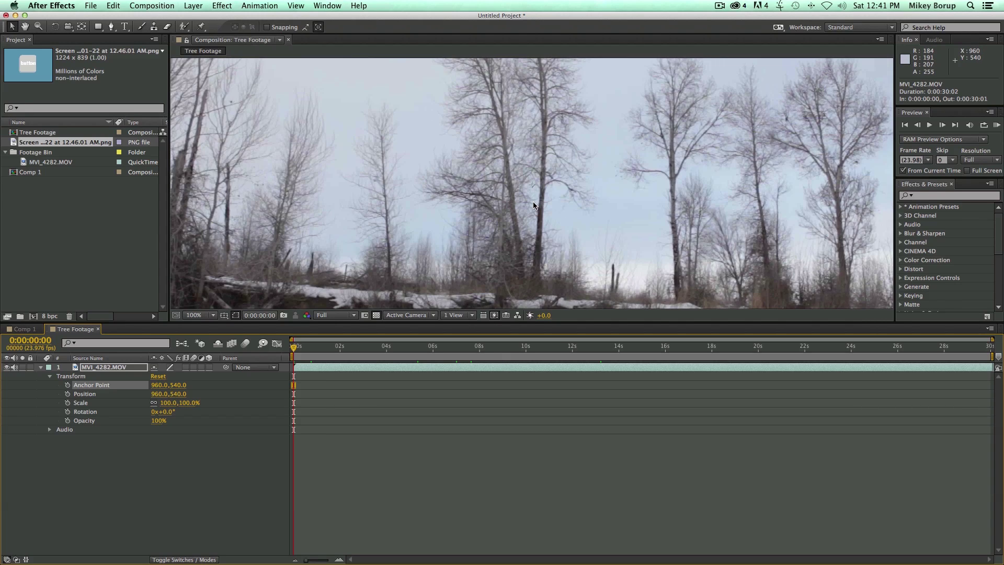
scroll(533, 205, "down", 1)
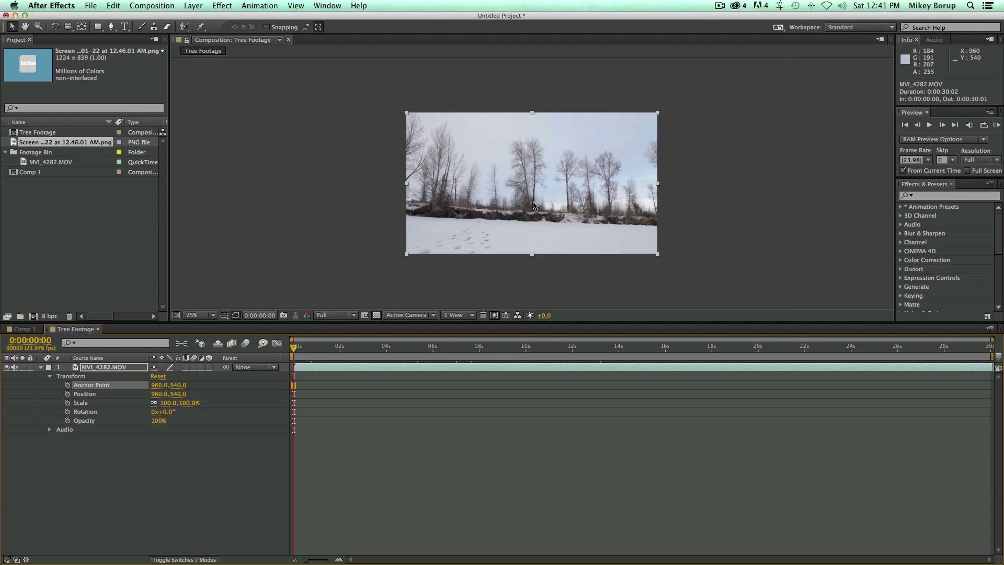
scroll(534, 204, "up", 1)
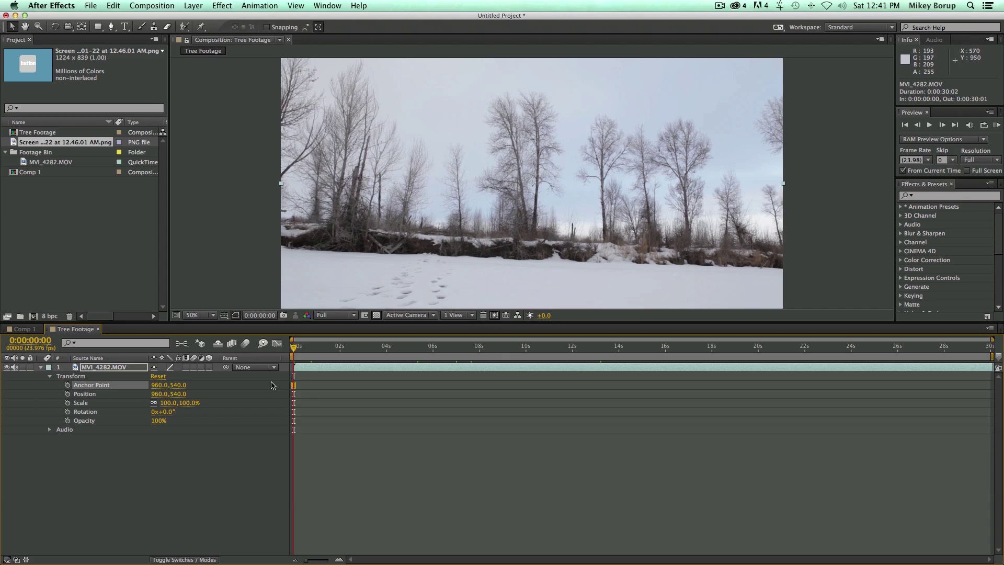
- Try rotating the layer around its centre and around an anchor point moved to 1802, 540, undoing the changes
left_click_drag(170, 415, 219, 432)
key("cmd+z")
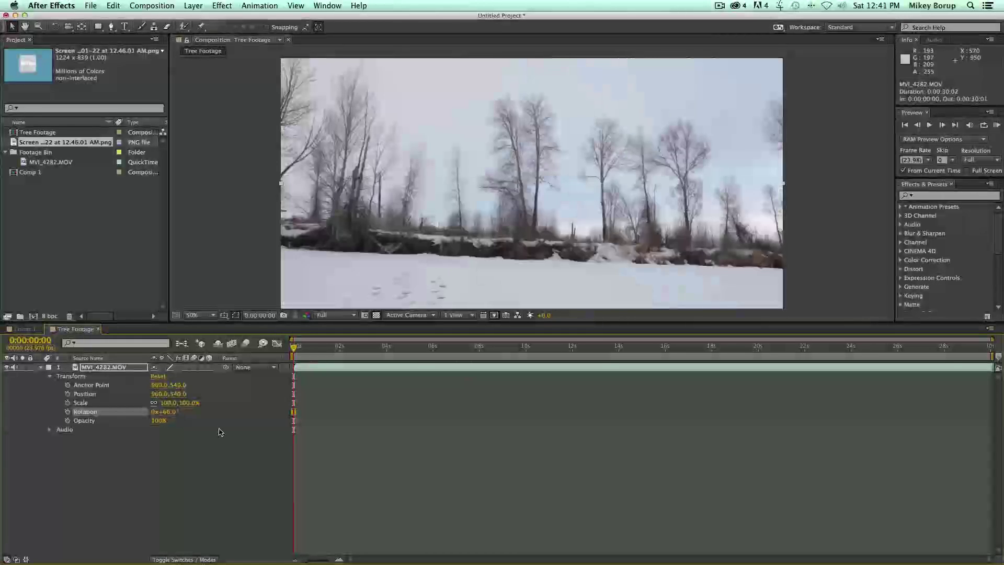
left_click_drag(159, 385, 616, 404)
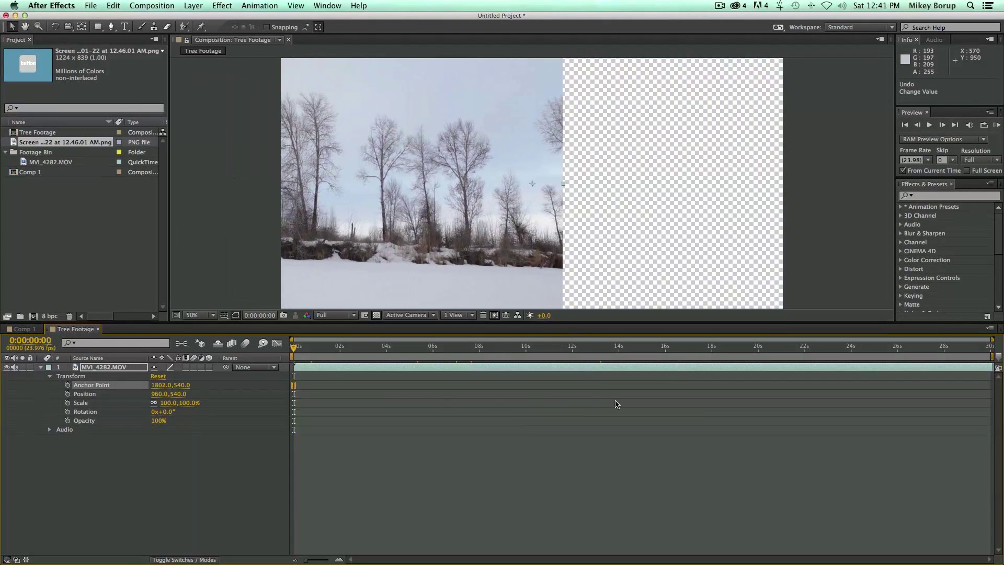
left_click_drag(167, 413, 125, 417)
key("super+z")
key("super+z")
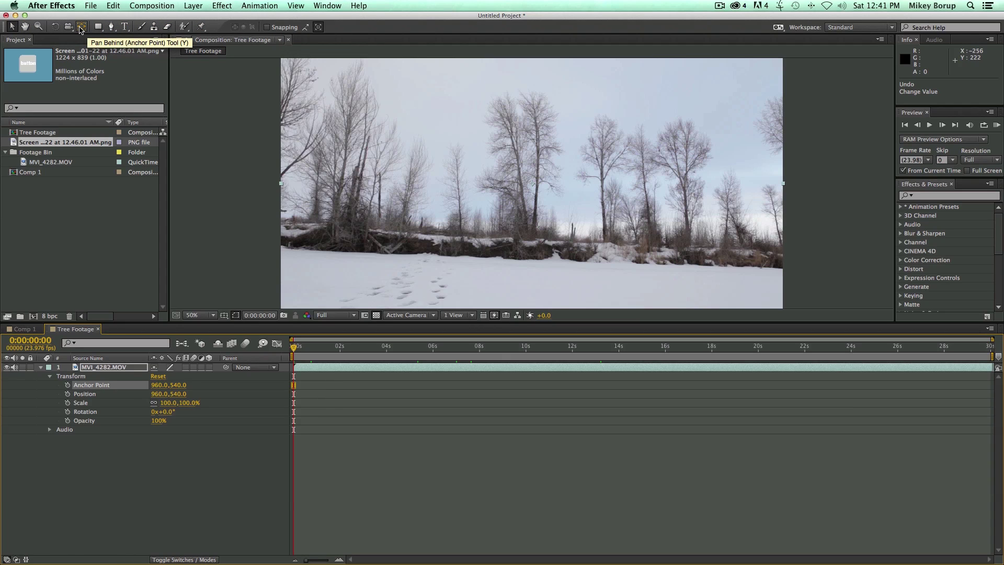
- Move the layer's anchor point to about 288, 874 on the snow with the Pan Behind tool
left_click(80, 27)
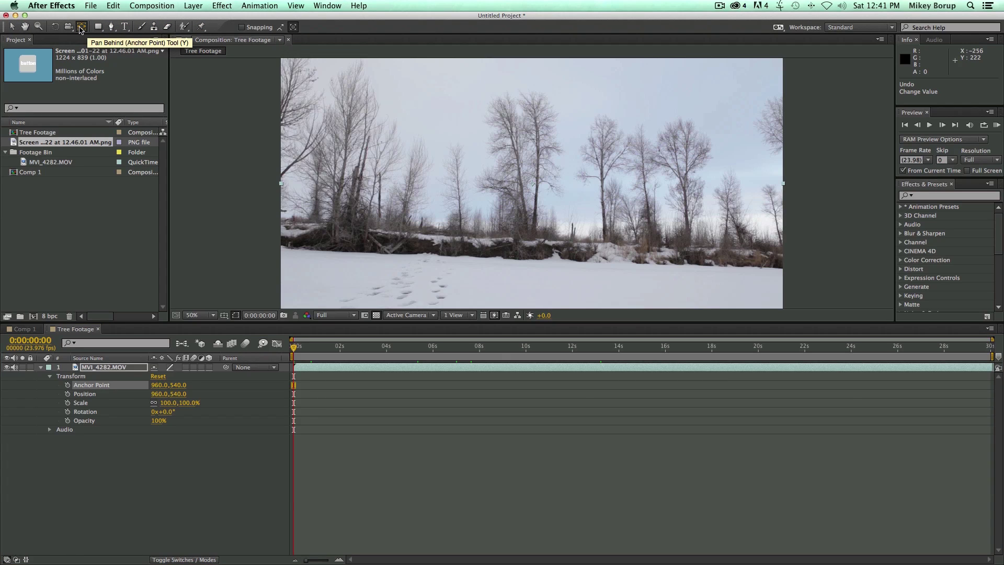
left_click_drag(528, 184, 365, 270)
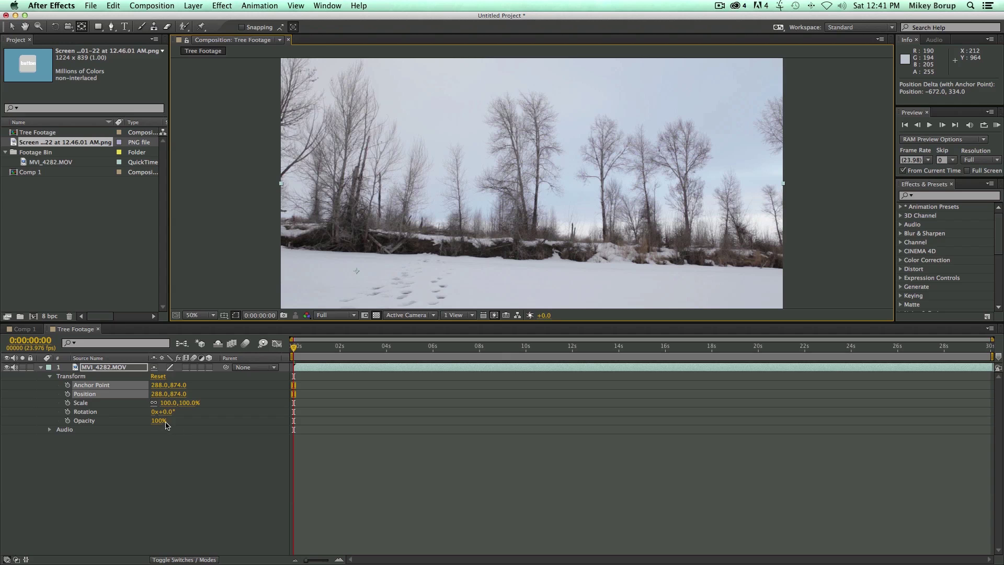
- Try rotating and scaling the layer around the anchor point on the snow, undoing these changes and the anchor point move
mouse_move(169, 414)
left_mouse_down()
mouse_move(139, 416)
mouse_move(153, 417)
left_mouse_up()
key("super+z")
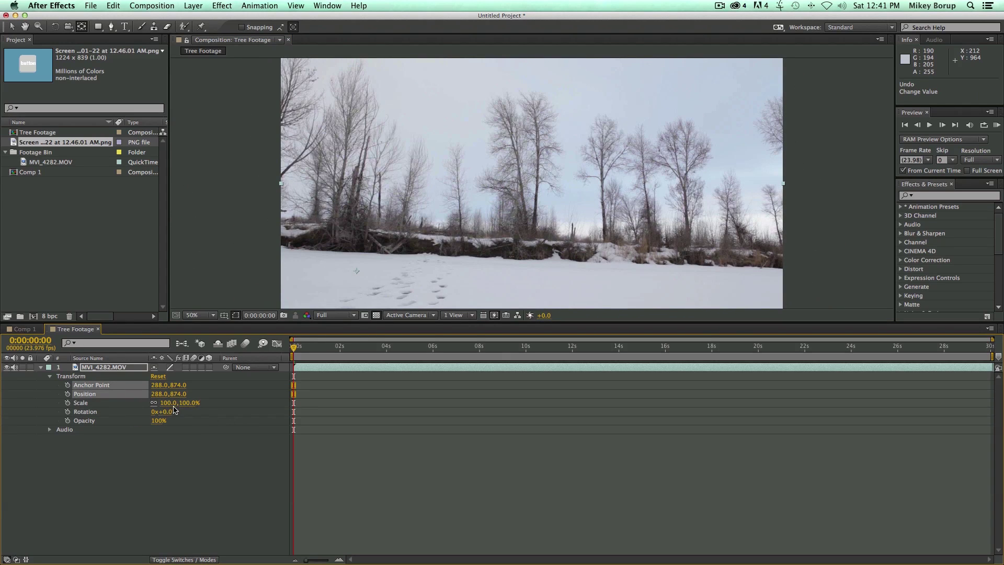
mouse_move(169, 403)
left_mouse_down()
mouse_move(107, 404)
mouse_move(163, 404)
left_mouse_up()
key("super+z")
key("super+z")
key("super+z")
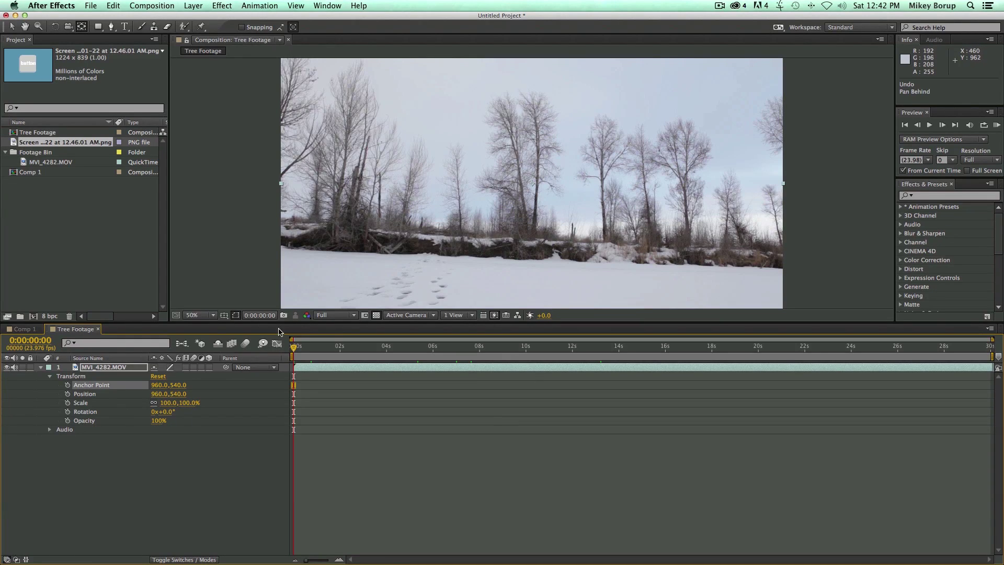
- Try shifting the footage layer horizontally through its Position property, undoing the change
left_click(133, 470)
left_click_drag(185, 398, 156, 399)
key("super+z")
- Move the footage layer around the composition with the Selection tool, leaving it at about 1118, 792
key("v")
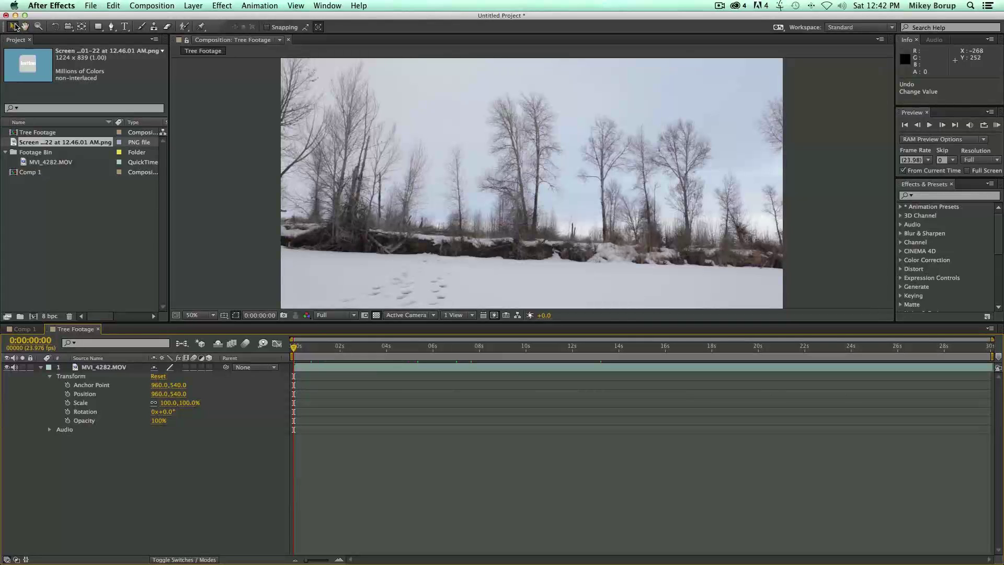
left_click(13, 27)
left_click_drag(439, 156, 459, 138)
left_click(349, 371)
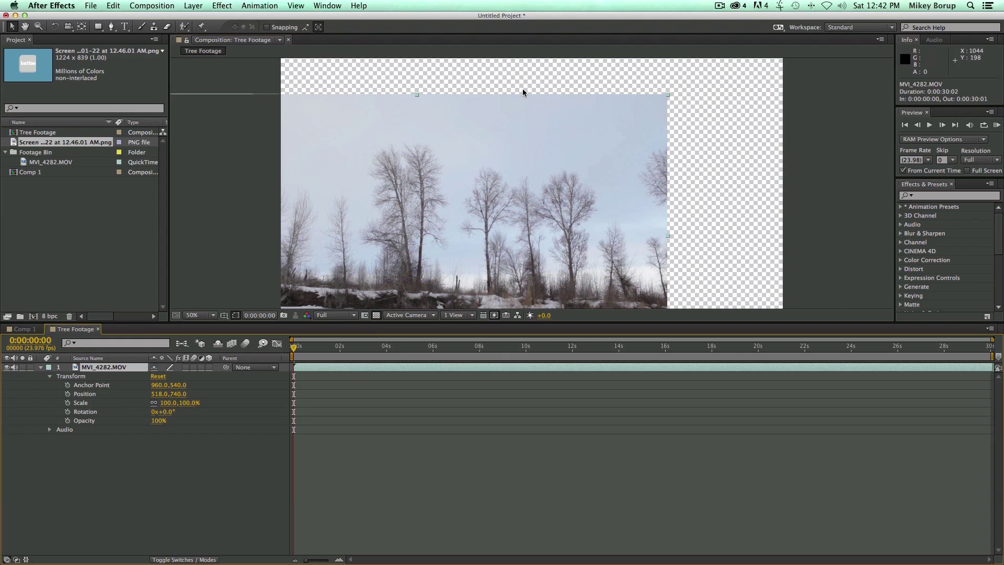
left_click_drag(600, 136, 434, 171)
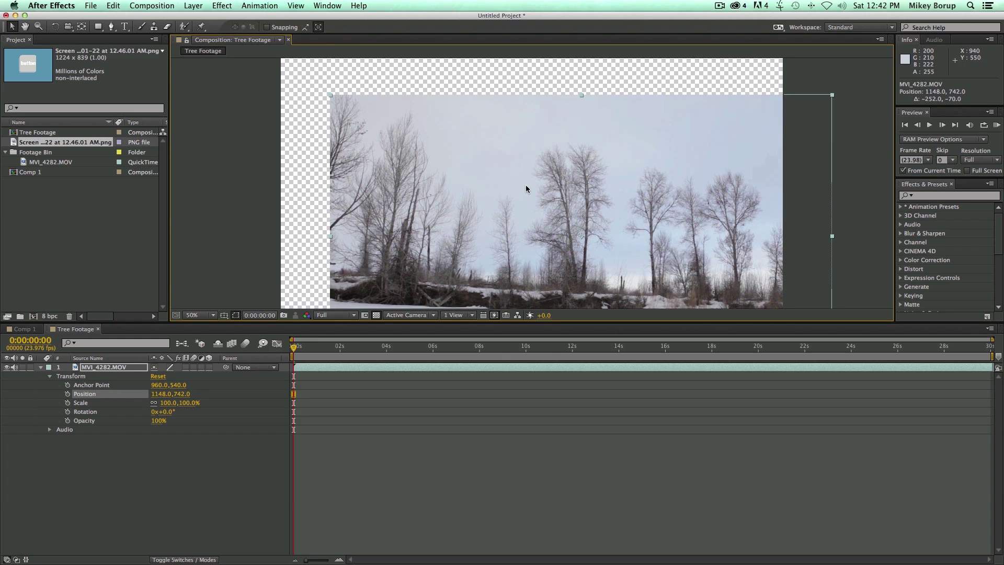
left_click_drag(526, 185, 518, 198)
- Scale the layer down to about 22% near the composition's centre, and stretch it unevenly to about 8% by 68%
left_click_drag(322, 109, 501, 226)
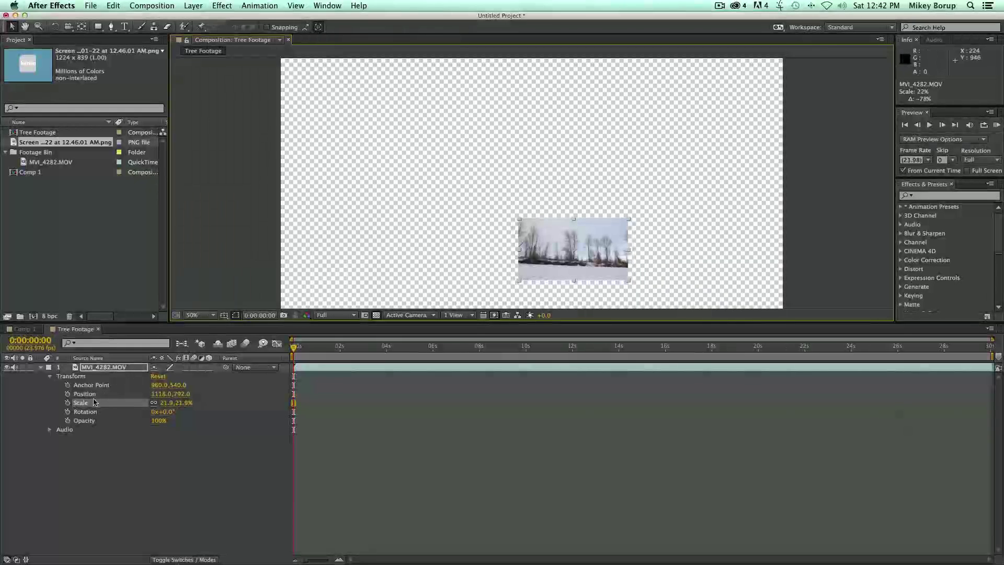
left_click_drag(565, 239, 513, 162)
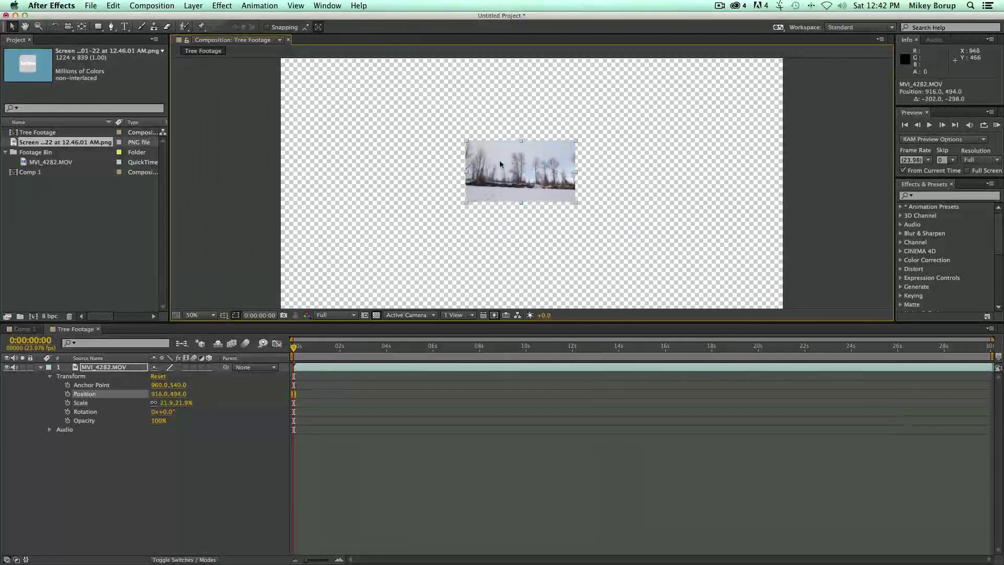
left_click_drag(466, 139, 498, 75)
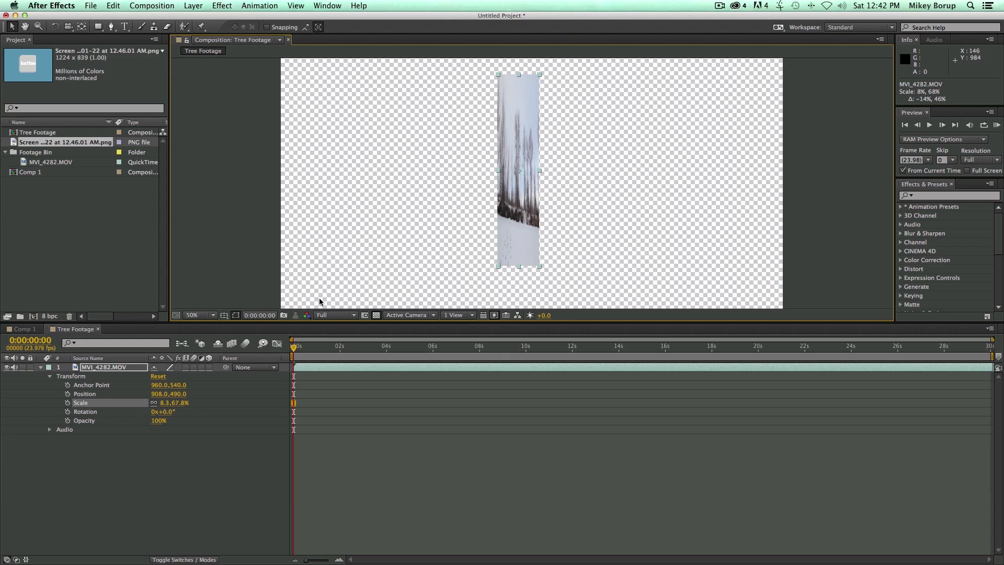
- Rescale the layer proportionally to about 76% and move it to about 934, 584
left_click_drag(498, 74, 464, 102)
left_click_drag(329, 126, 383, 104)
left_click_drag(407, 127, 407, 127)
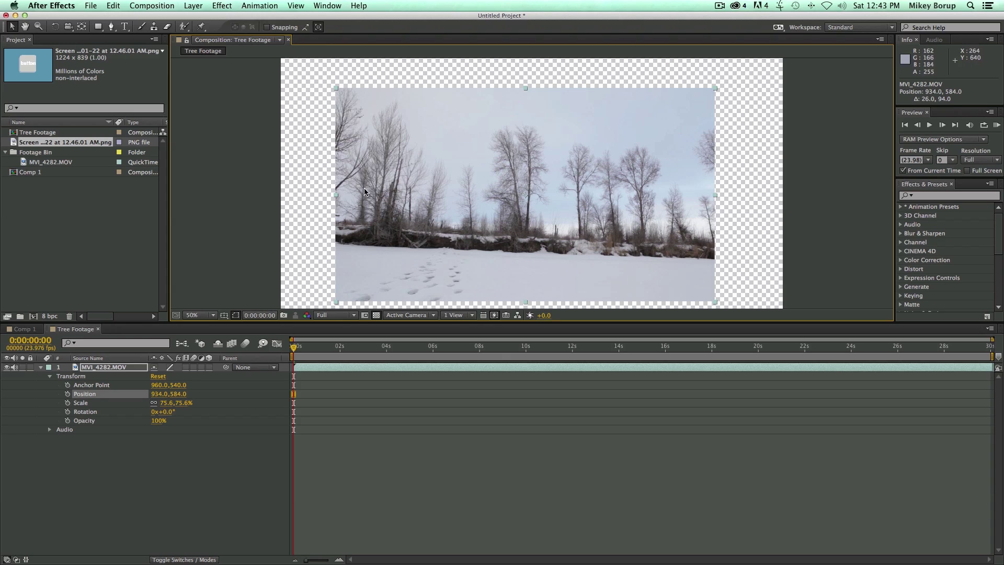
- Try the Rotation tool on the layer, undoing the rotation, and scale the layer proportionally to about 67%
key("w")
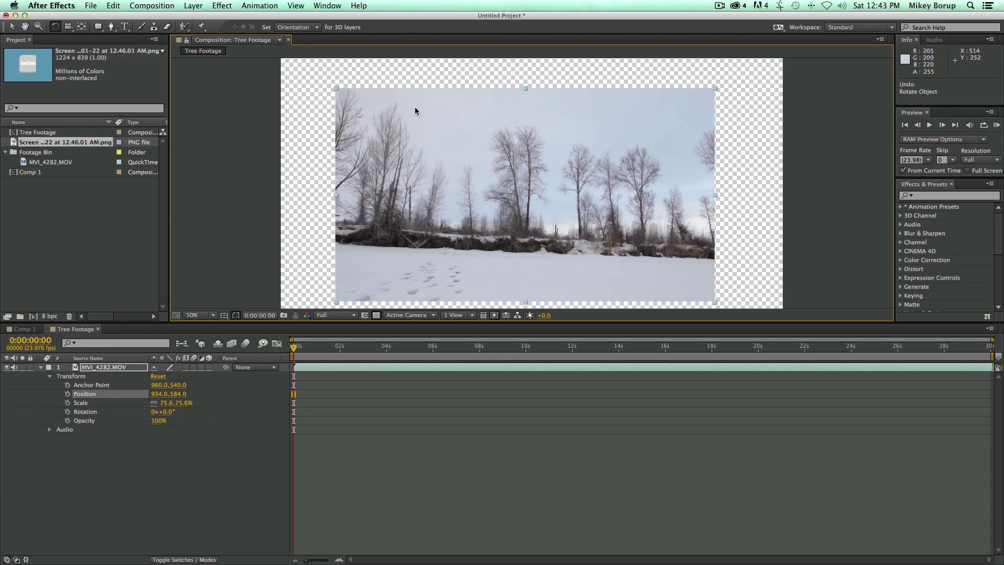
key("v")
mouse_move(336, 87)
left_mouse_down()
mouse_move(507, 67)
mouse_move(406, 81)
mouse_move(364, 173)
mouse_move(442, 122)
mouse_move(523, 112)
mouse_move(344, 95)
mouse_move(497, 125)
mouse_move(403, 116)
mouse_move(285, 95)
mouse_move(257, 76)
mouse_move(359, 127)
mouse_move(346, 102)
left_mouse_up()
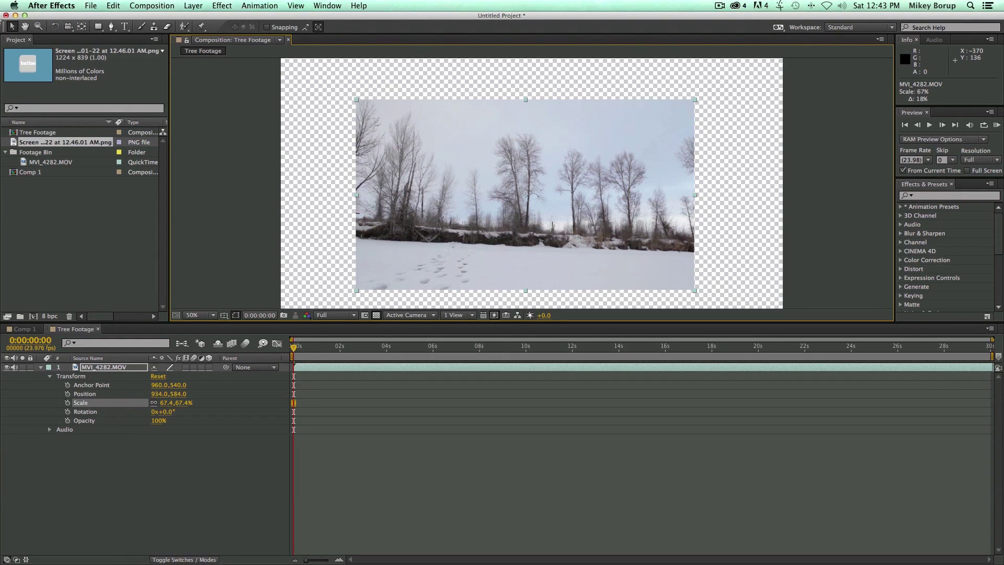
- Rotate the layer freely with the Rotation tool to about -1x-73.7°, and reset all its Transform properties
left_click(55, 27)
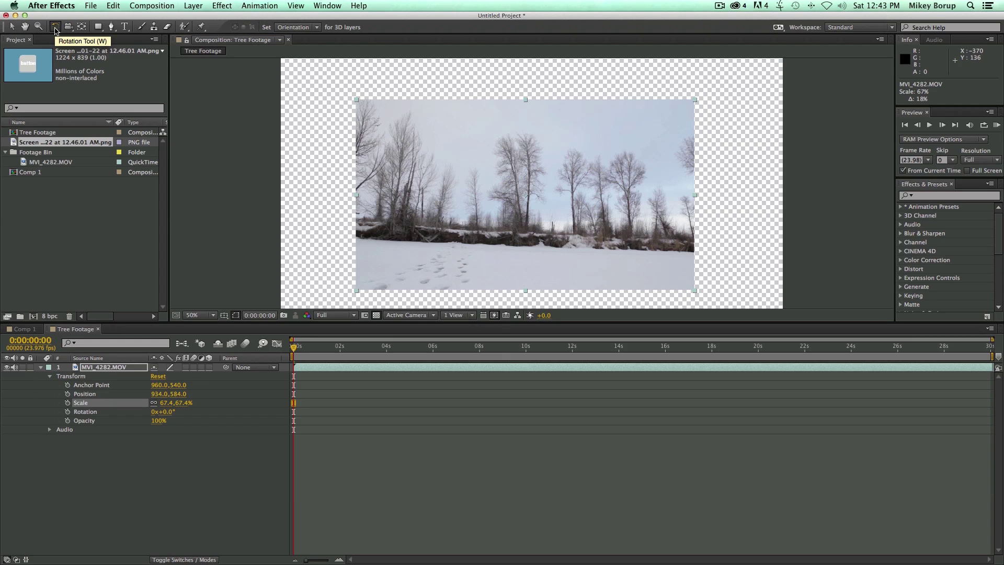
left_click(450, 165)
left_click_drag(463, 147, 469, 250)
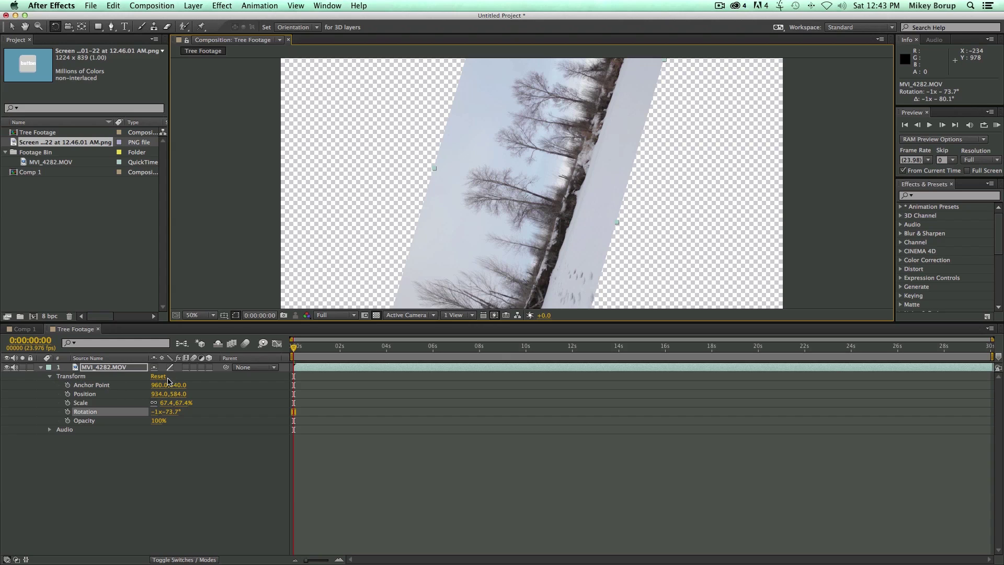
left_click(157, 376)
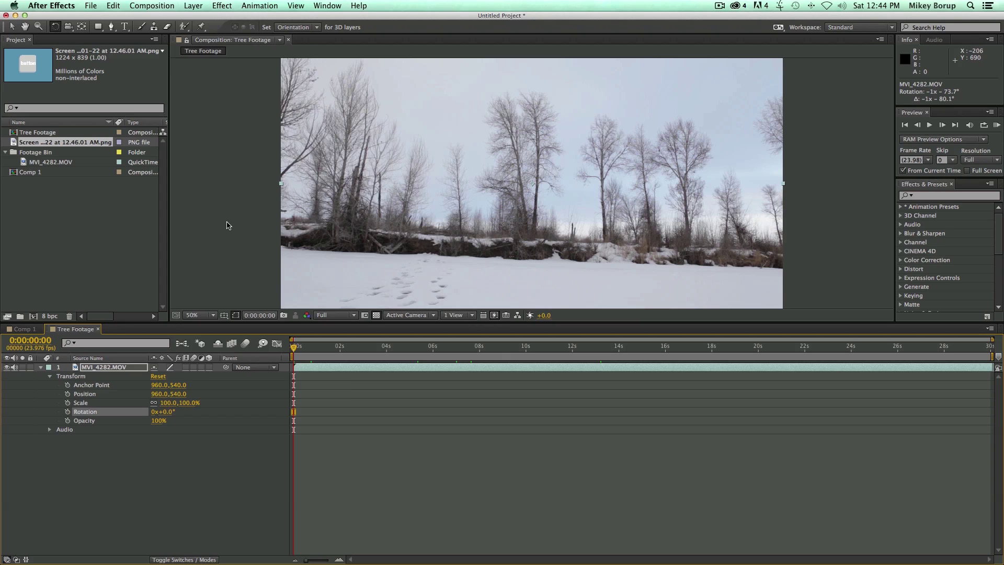
- Start a new solid layer matched to the composition size and name it Red Square
left_click(191, 5)
mouse_move(192, 19)
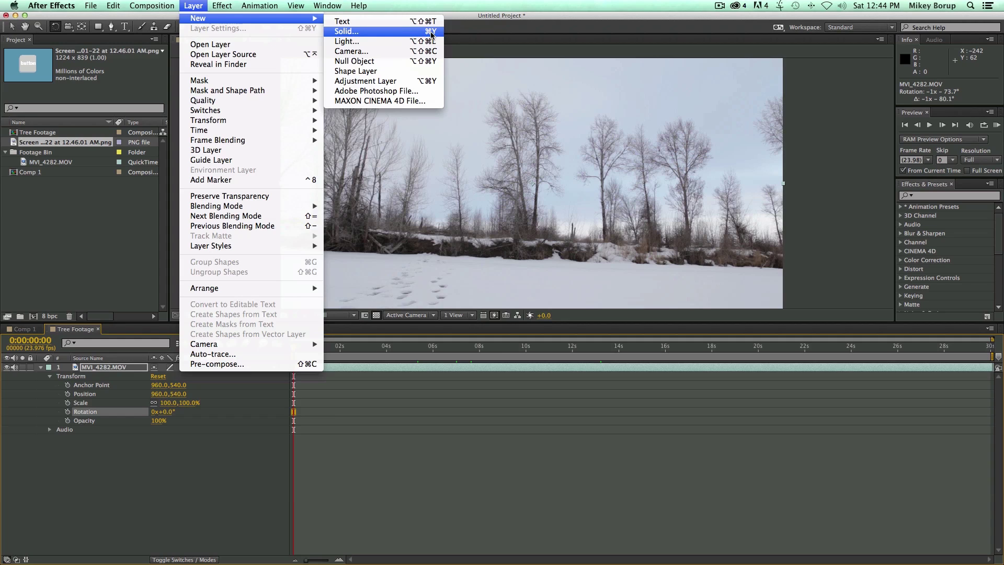
left_click(343, 32)
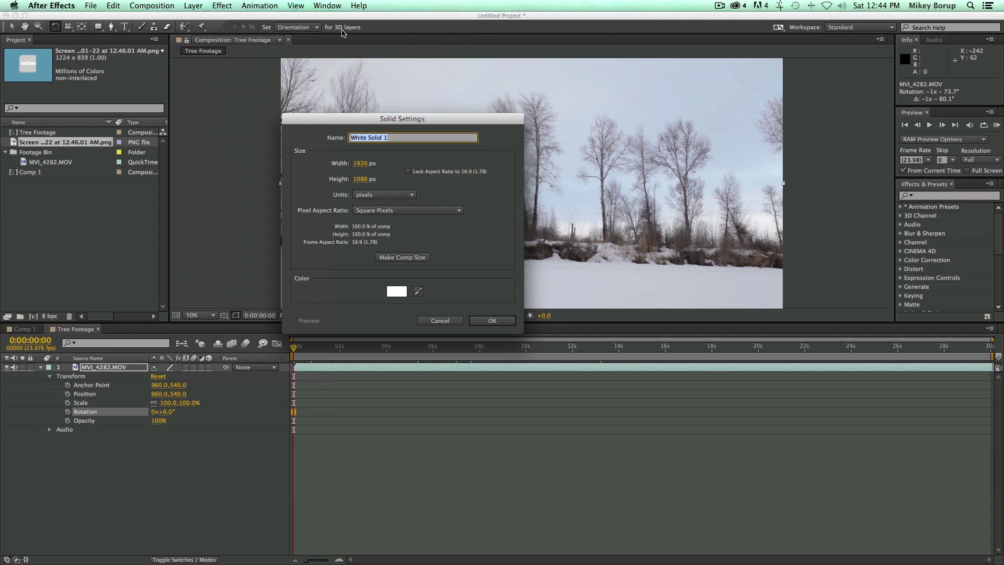
left_click_drag(389, 112, 337, 104)
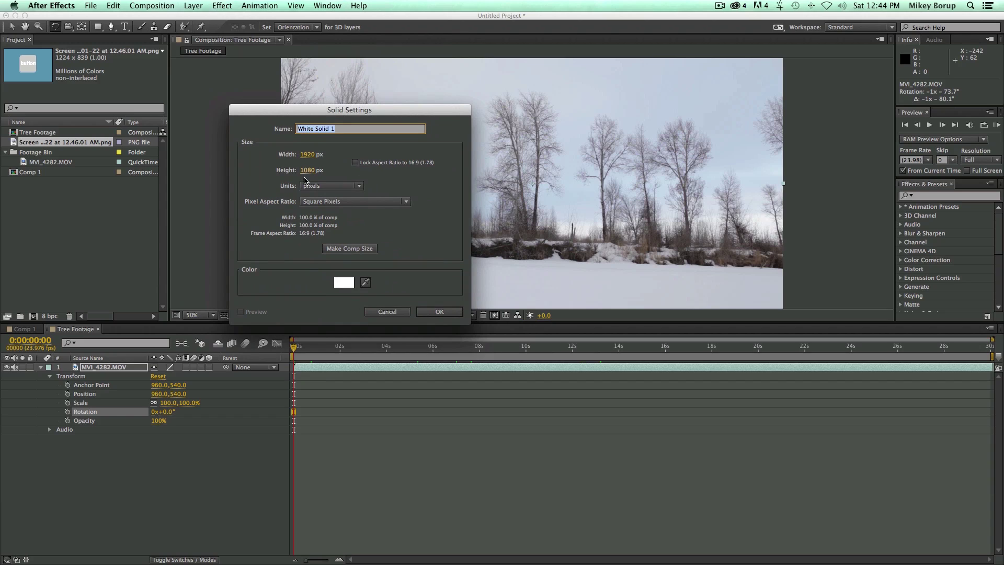
left_click(339, 248)
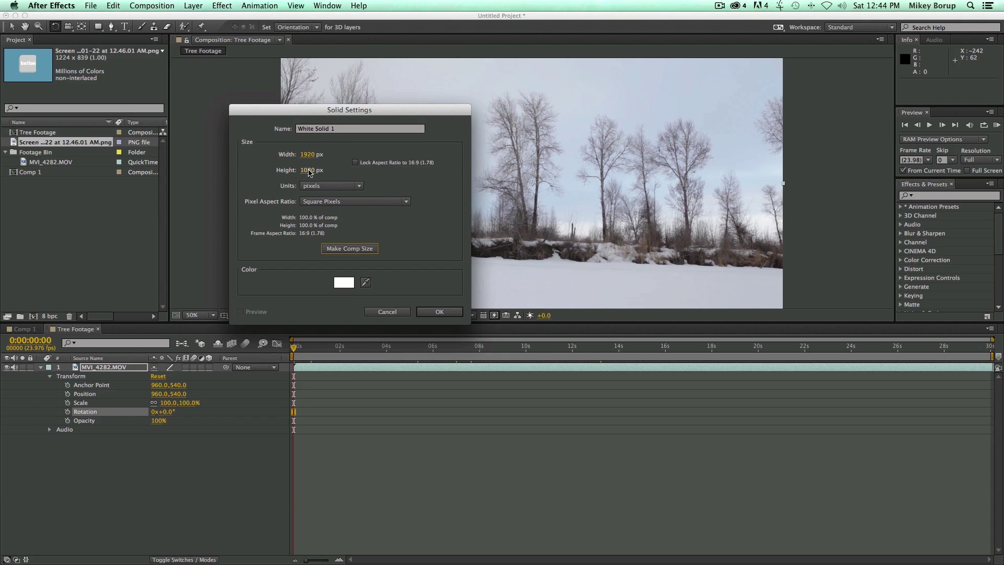
left_click(351, 130)
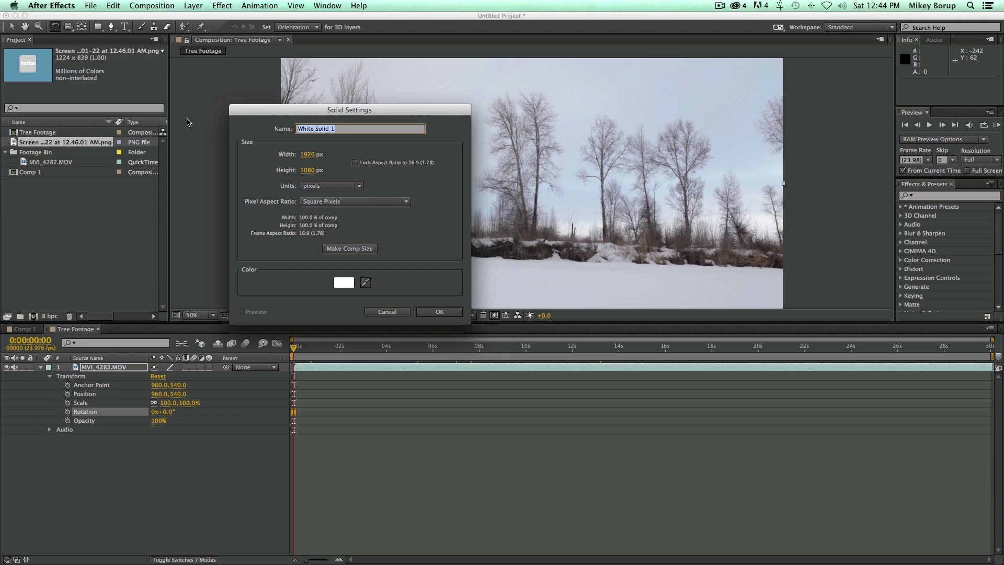
type("Red Square")
- Set the solid's width and height to 400 pixels each
left_click(307, 155)
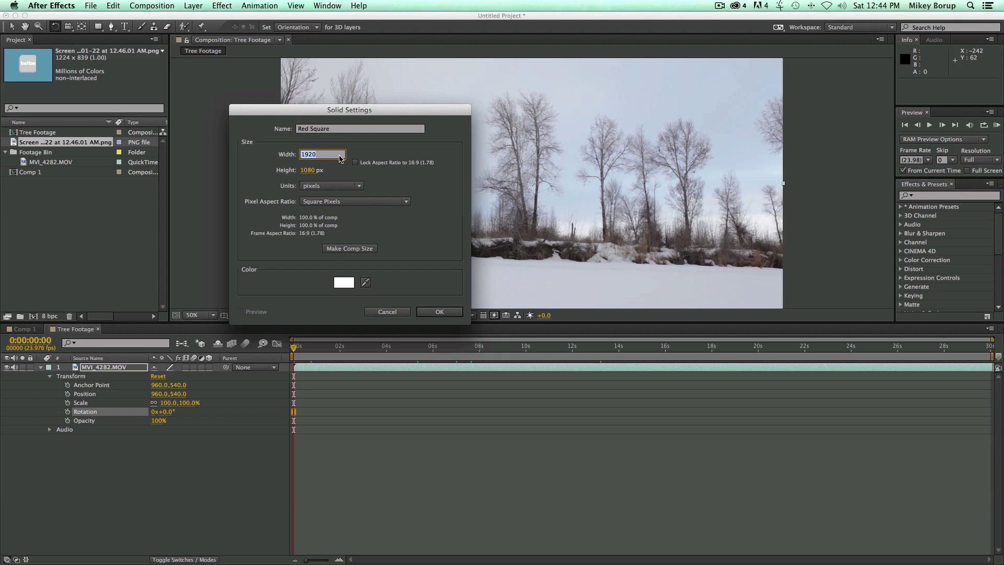
type("400")
key("Tab")
type("400")
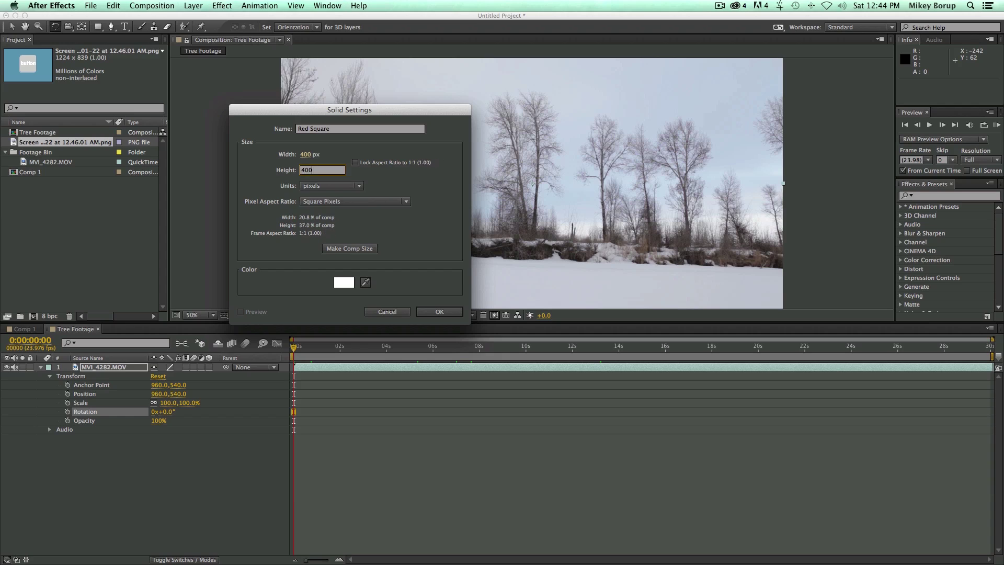
left_click(400, 188)
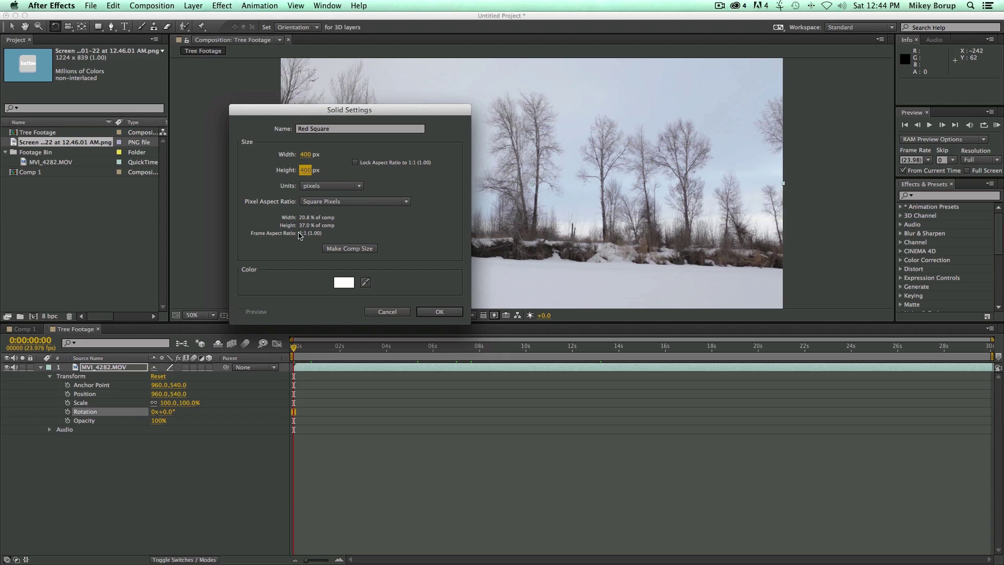
- Choose red as the solid's color and create the layer
left_click(348, 284)
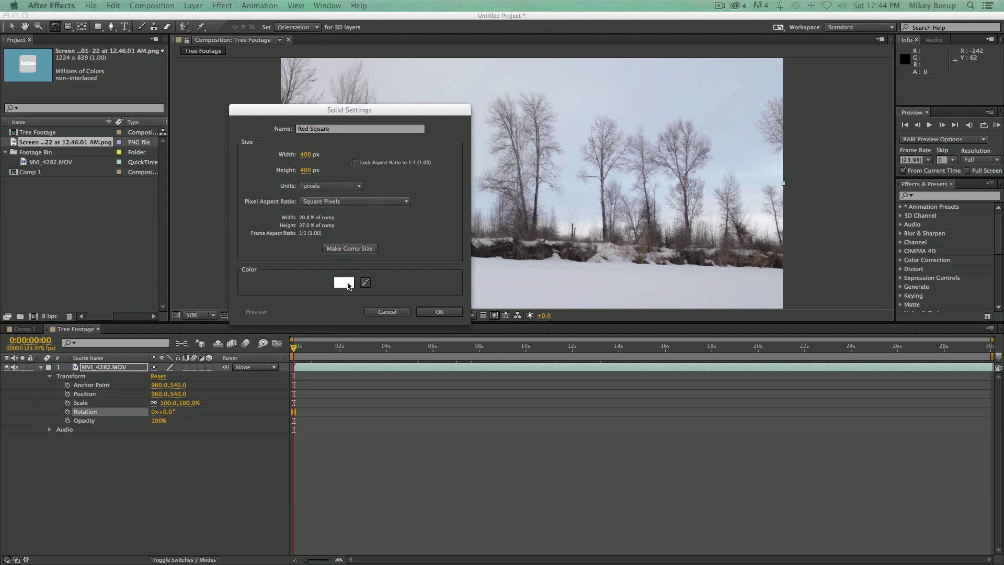
left_click(542, 192)
left_click(639, 194)
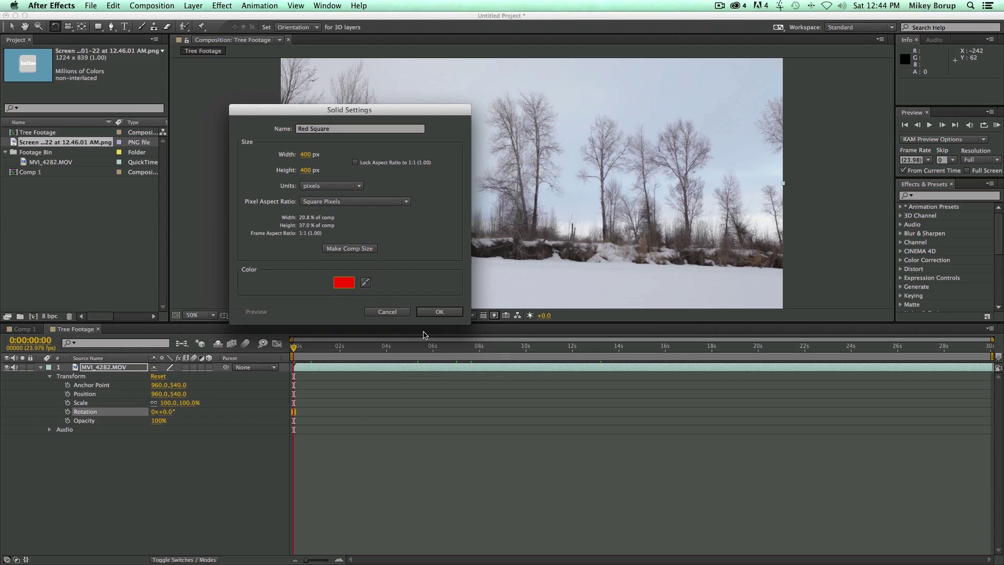
left_click(442, 313)
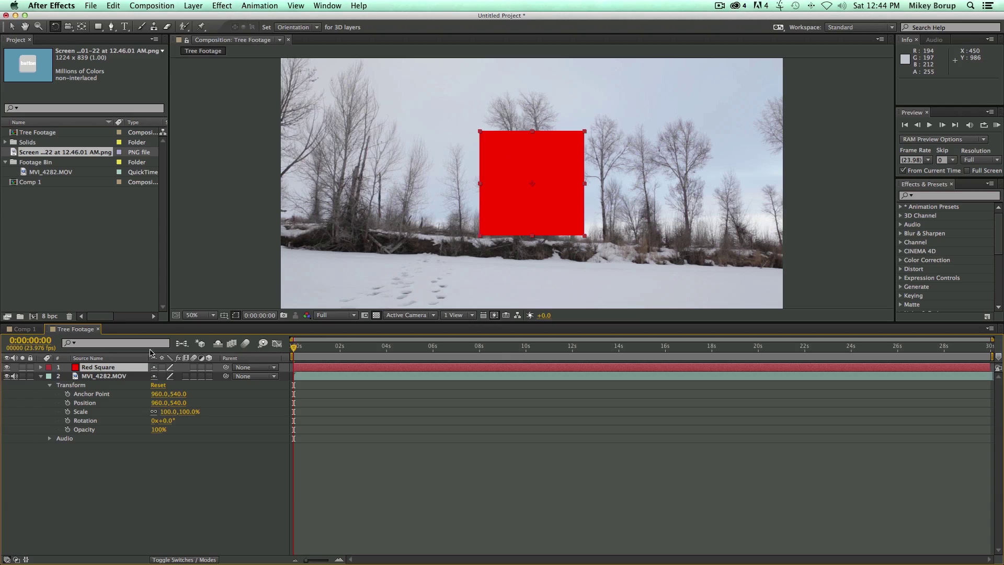
- Collapse the MVI_4282.MOV layer's properties and apply the Gaussian Blur effect to the Red Square layer
left_click(41, 376)
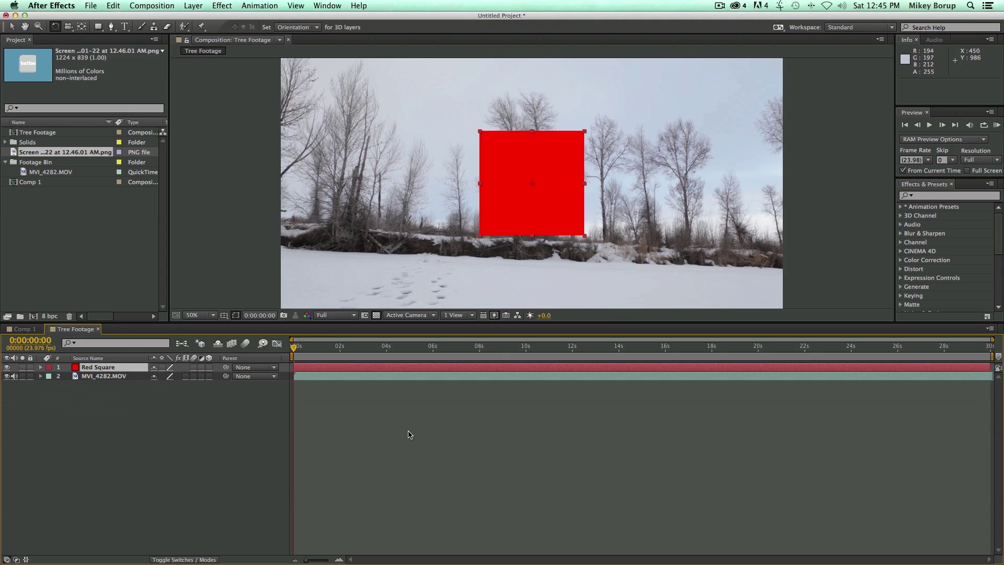
left_click(444, 436)
left_click(369, 367)
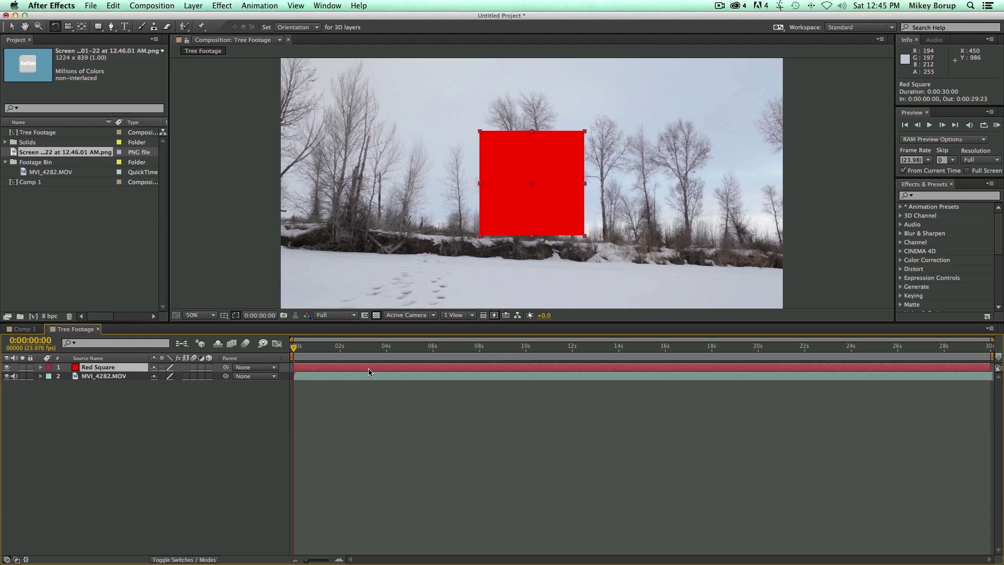
left_click(217, 6)
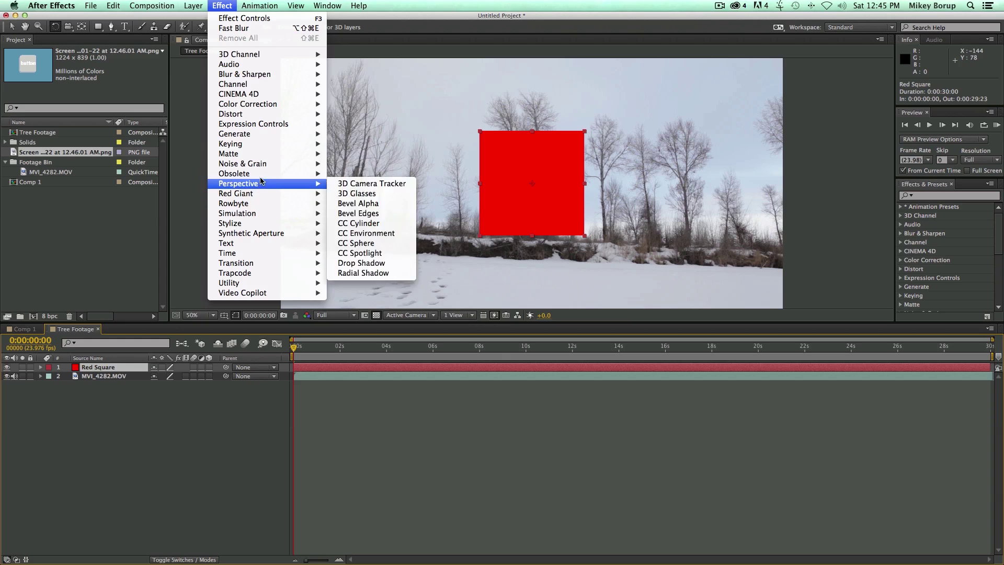
mouse_move(266, 147)
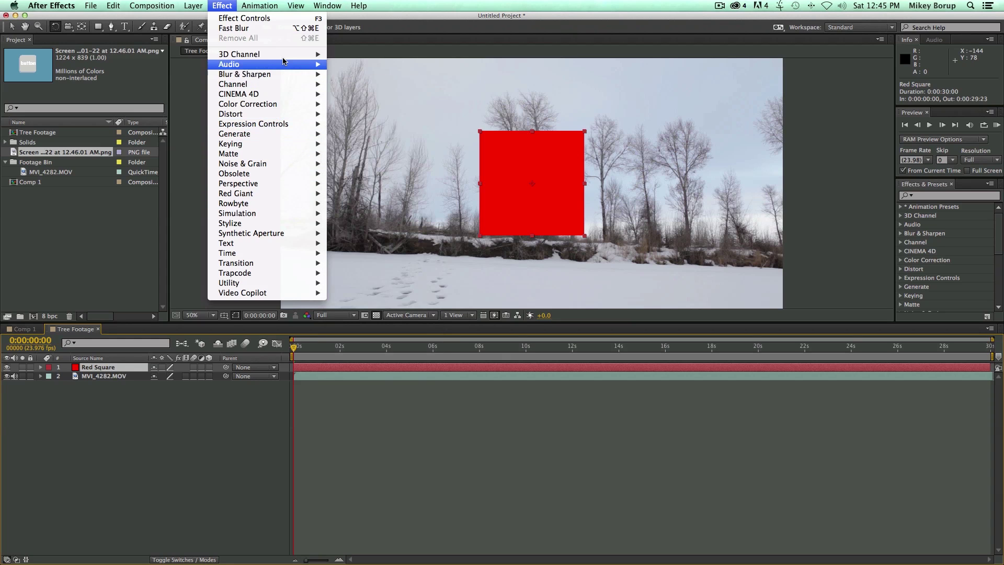
mouse_move(280, 55)
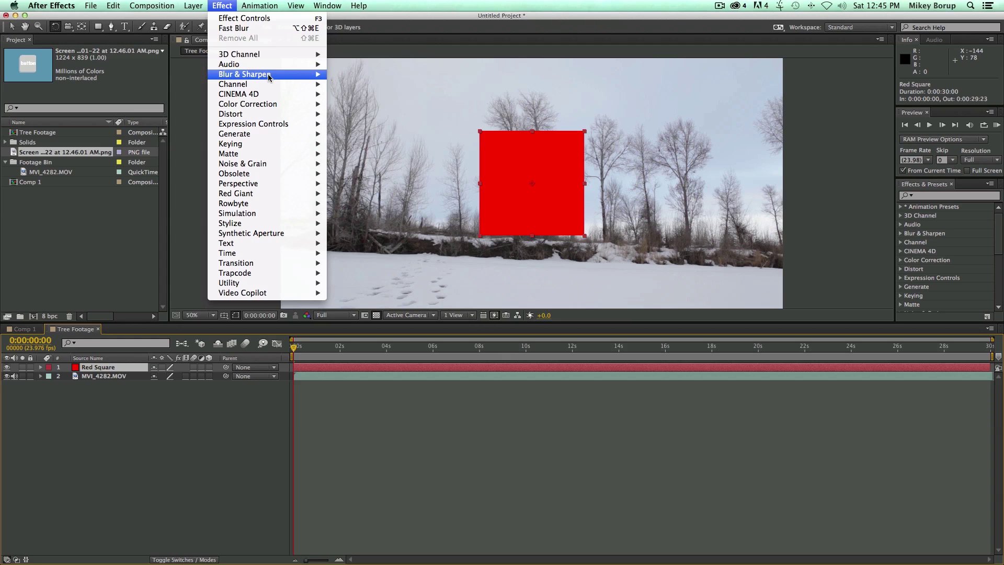
mouse_move(267, 77)
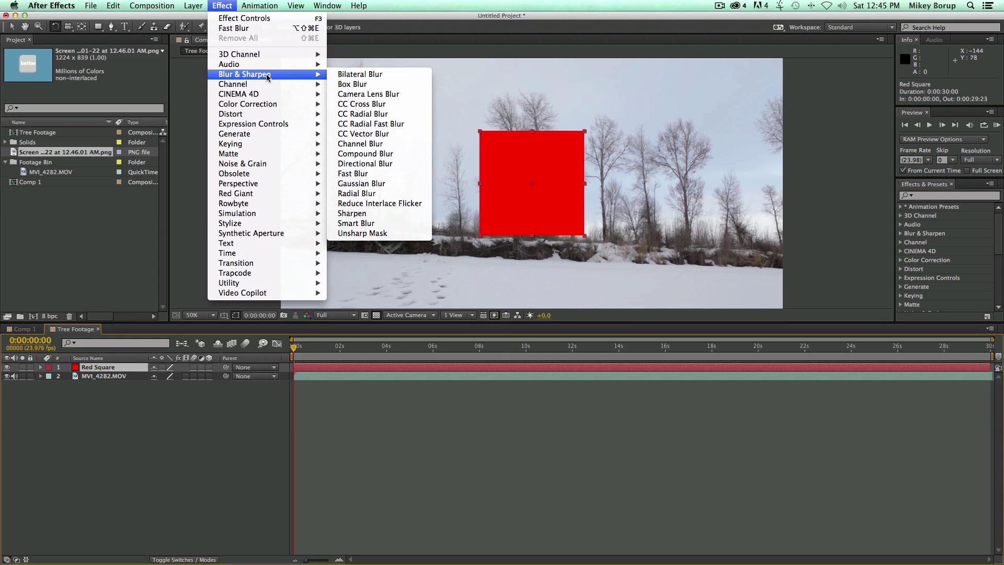
left_click(384, 182)
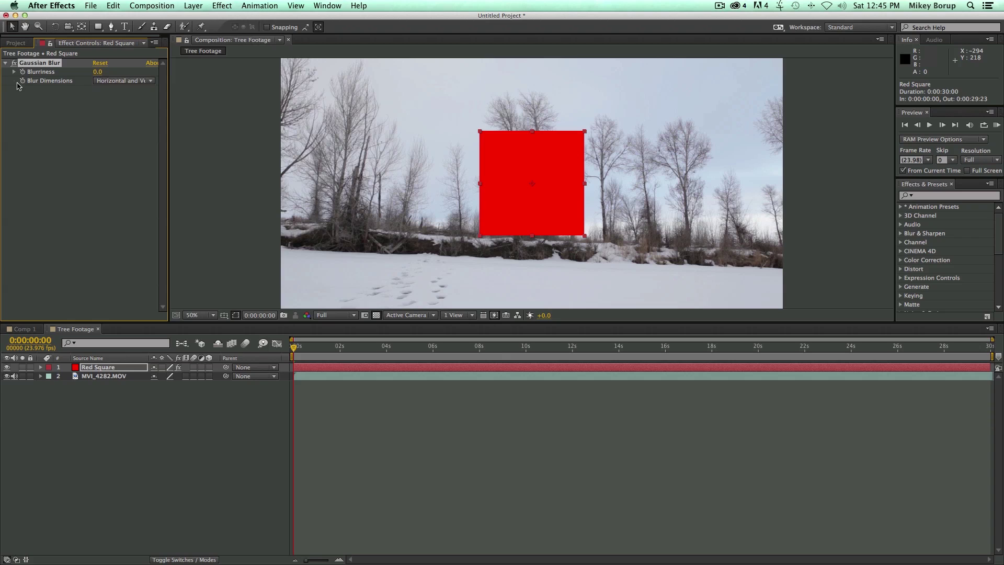
- Set the Gaussian Blur's Blurriness to 128 and its Blur Dimensions to Horizontal
left_click_drag(97, 73, 802, 108)
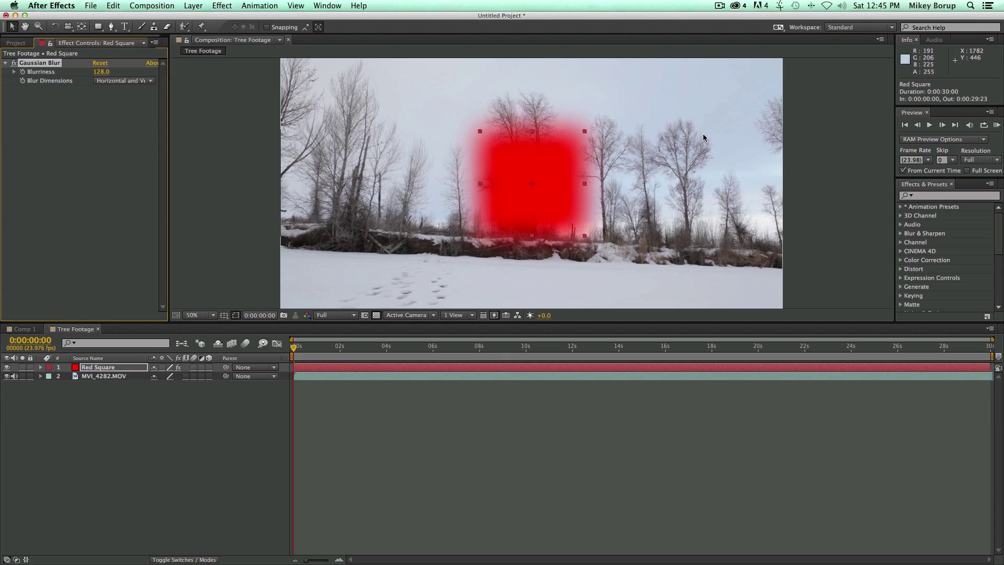
left_click(115, 82)
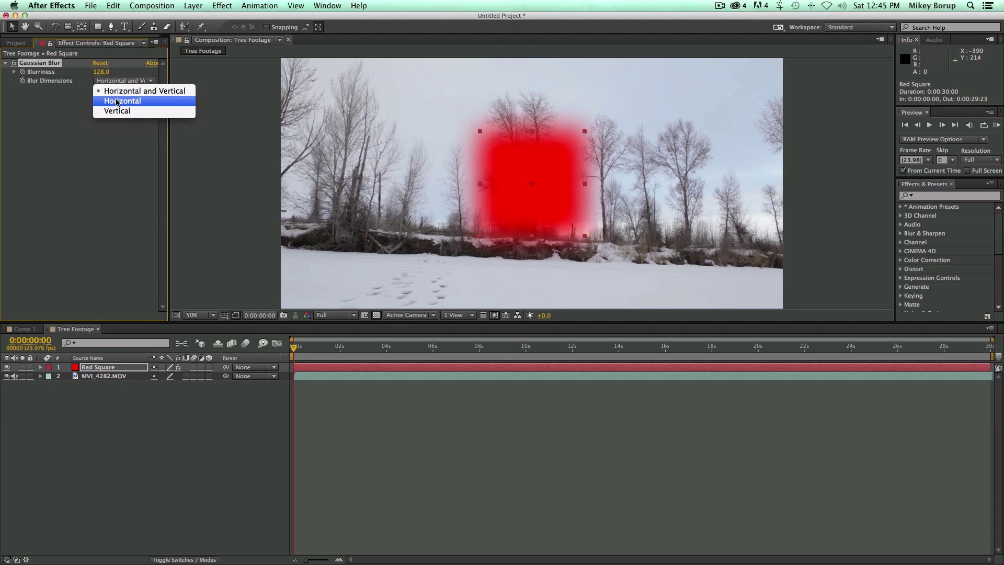
left_click(117, 102)
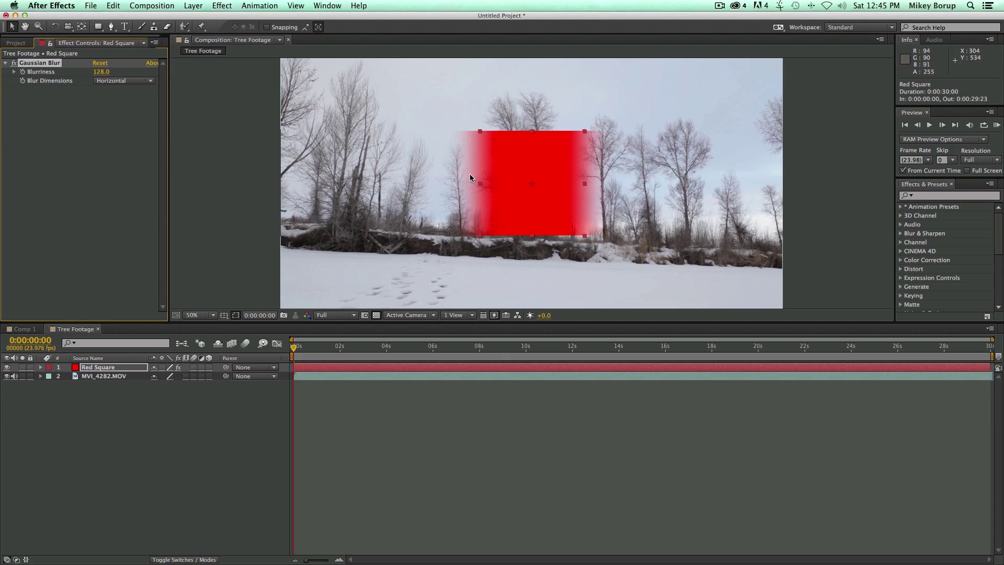
- Set the Gaussian Blur's Blur Dimensions to Vertical
left_click(122, 81)
left_click(122, 110)
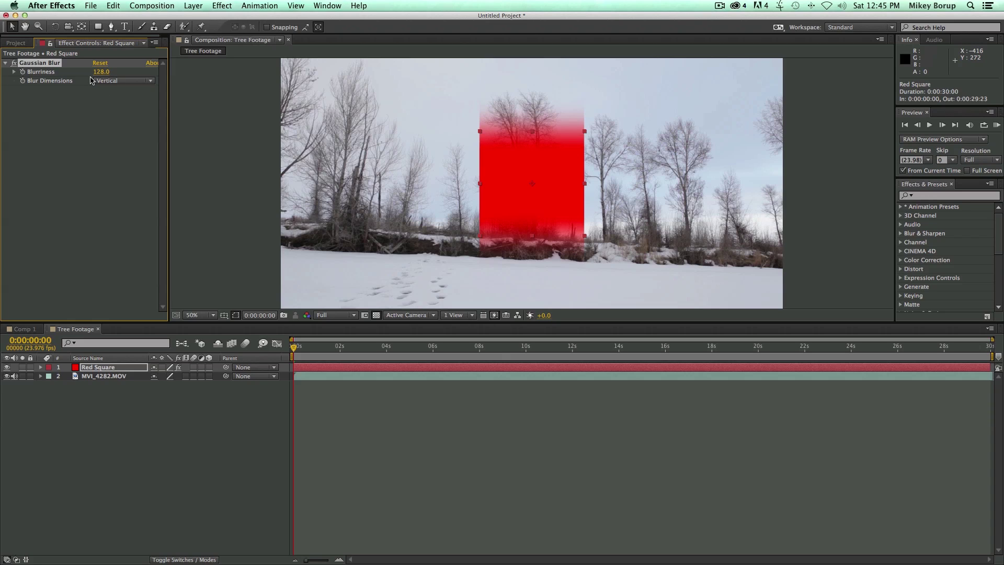
- Toggle the Gaussian Blur effect off and on repeatedly to compare the red square with and without it
left_click(14, 63)
left_click(14, 63)
left_click(15, 63)
left_click(14, 62)
left_click(15, 63)
left_click(14, 63)
left_click(15, 62)
left_click(15, 63)
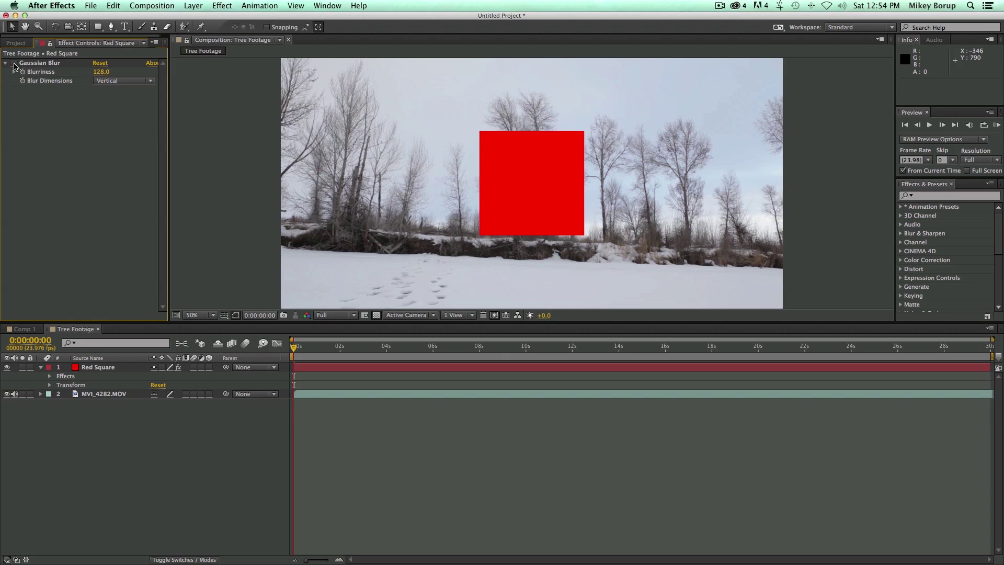
left_click(15, 63)
left_click(15, 63)
left_click(14, 63)
left_click(15, 63)
left_click(14, 63)
left_click(14, 63)
left_click(15, 62)
left_click(15, 63)
left_click(15, 63)
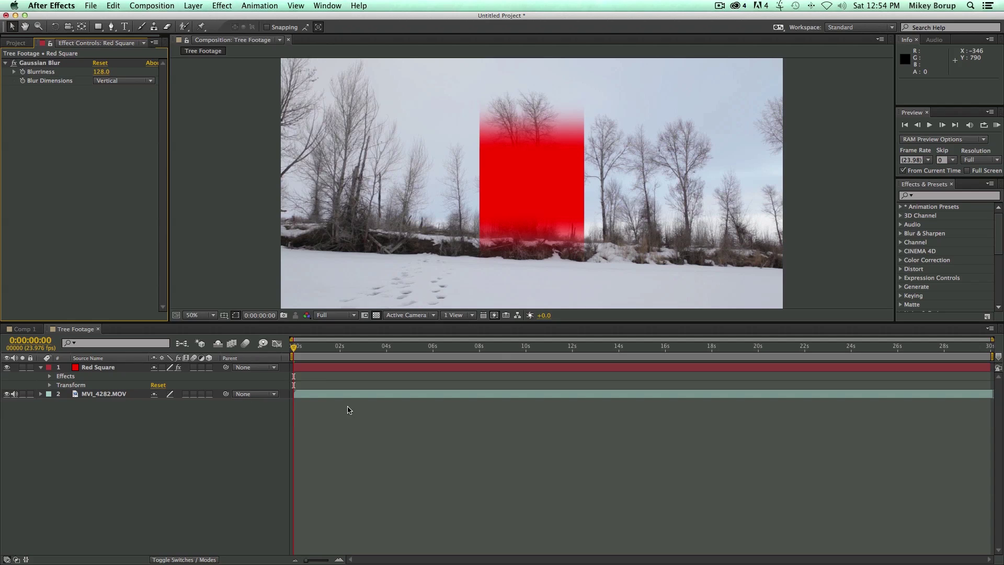
- Expand the Red Square layer's Gaussian Blur properties in the timeline and switch the effect off and on from there
left_click(50, 377)
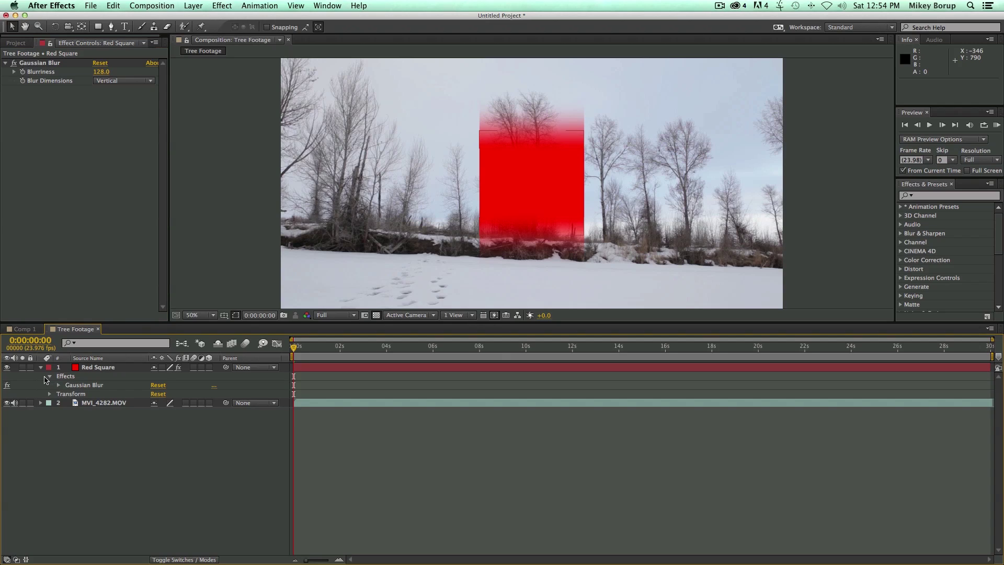
left_click(63, 377)
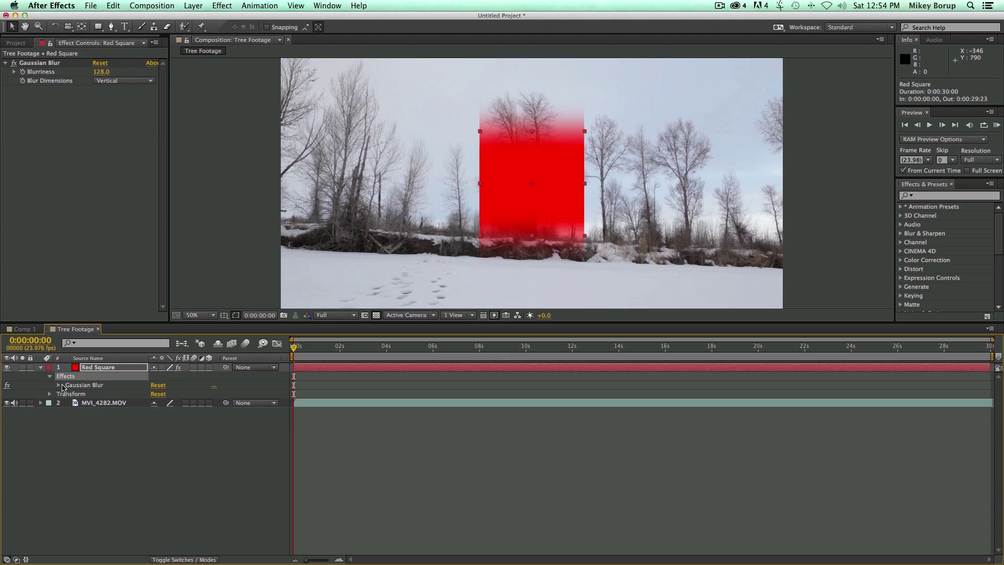
left_click(58, 386)
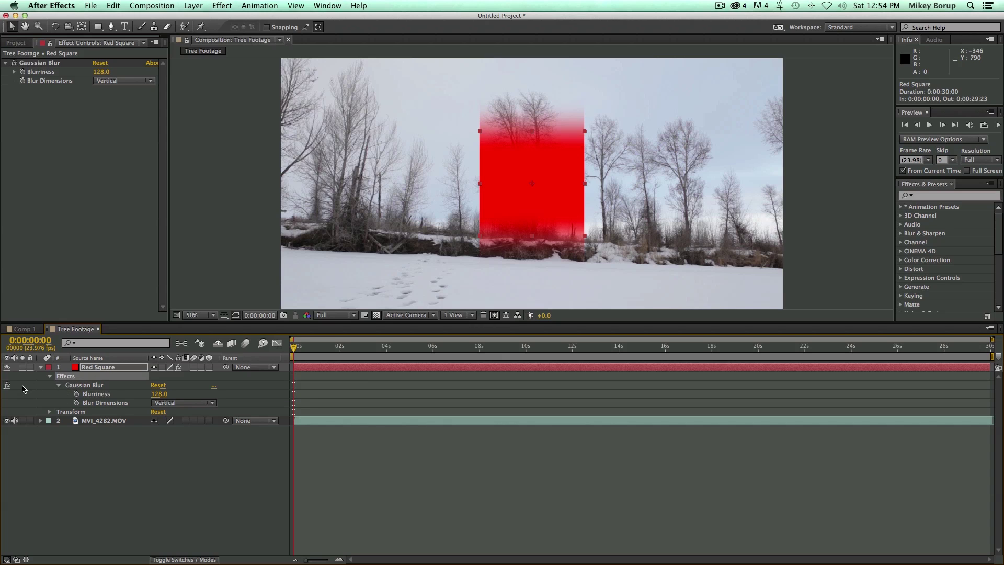
left_click(7, 386)
left_click(7, 386)
left_click(8, 386)
left_click(8, 386)
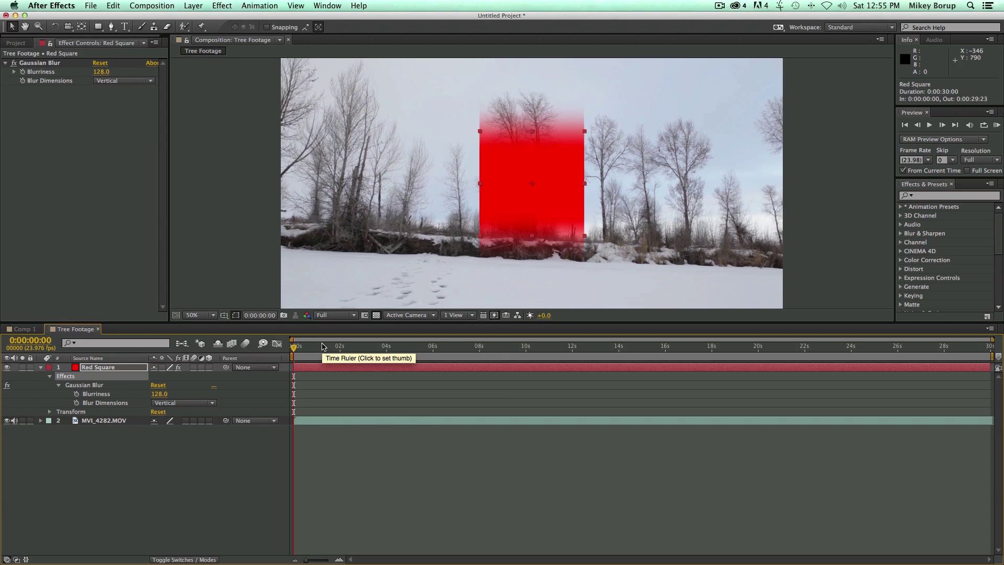
- Set Blur Dimensions to Horizontal and Vertical and enable Blurriness keyframing at 0:00:00:00
left_click(174, 404)
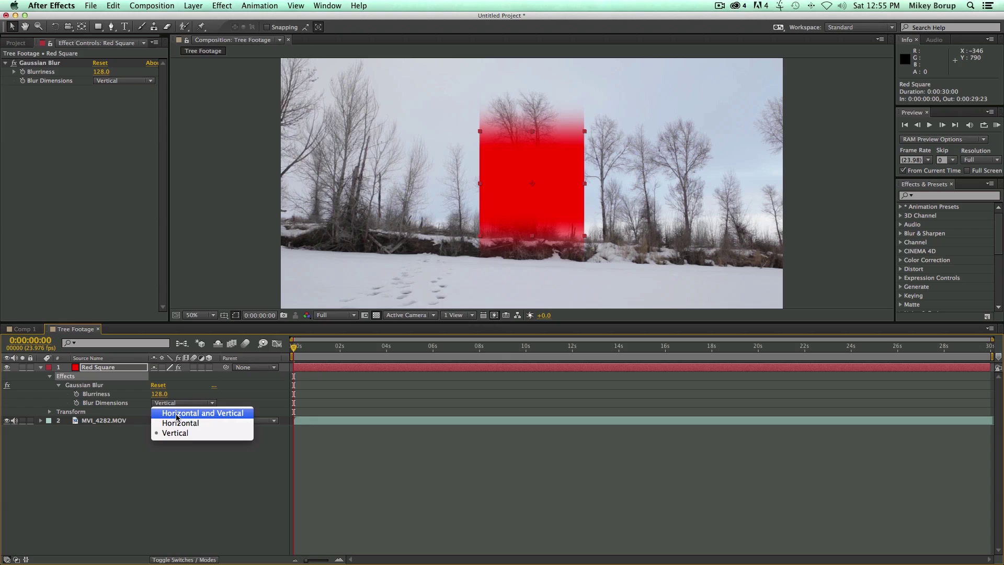
left_click(178, 414)
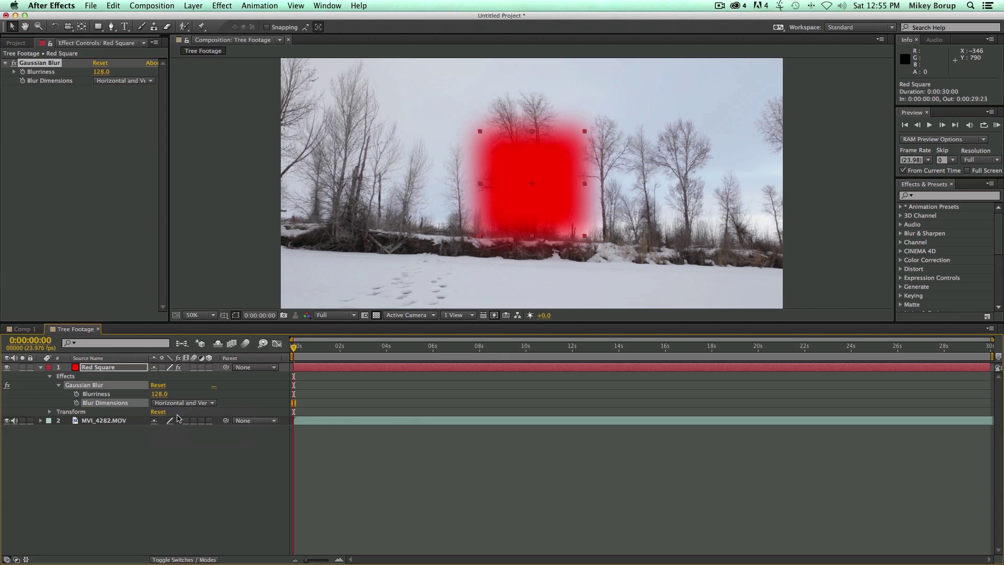
left_click(316, 346)
key("Home")
left_click(76, 393)
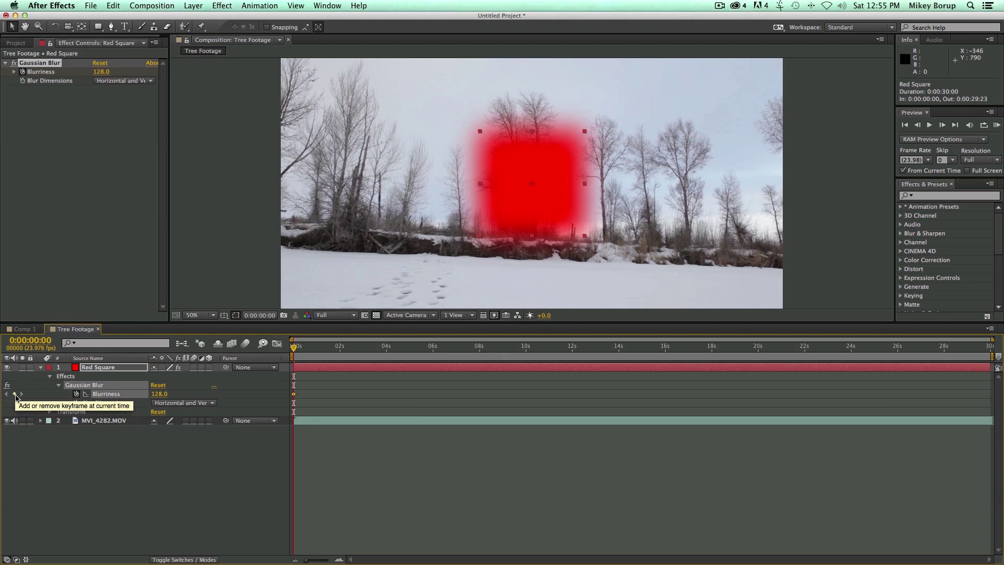
- Add a second Blurriness keyframe with a value of 0 at 0:00:02:02
left_click_drag(293, 355, 360, 354)
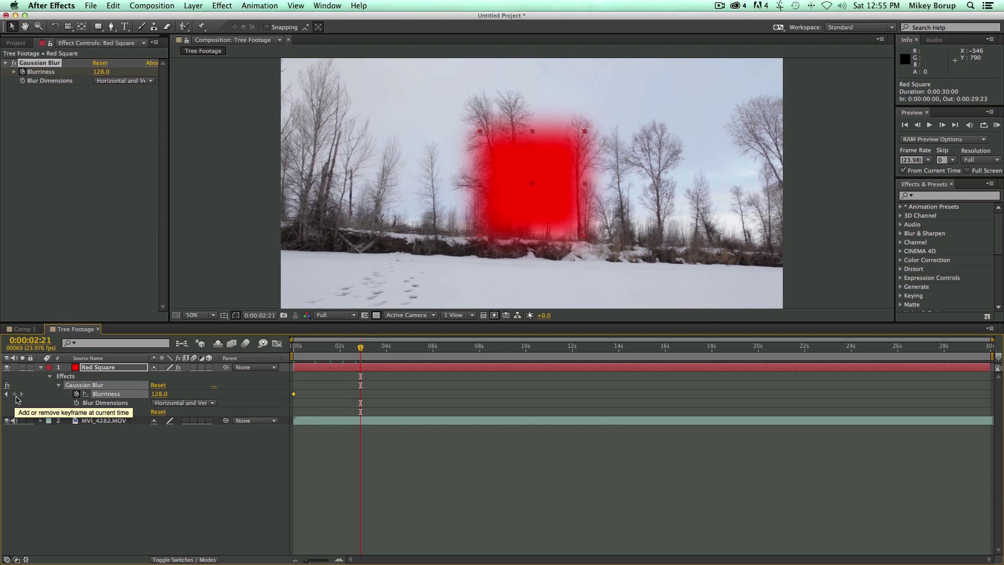
left_click(7, 393)
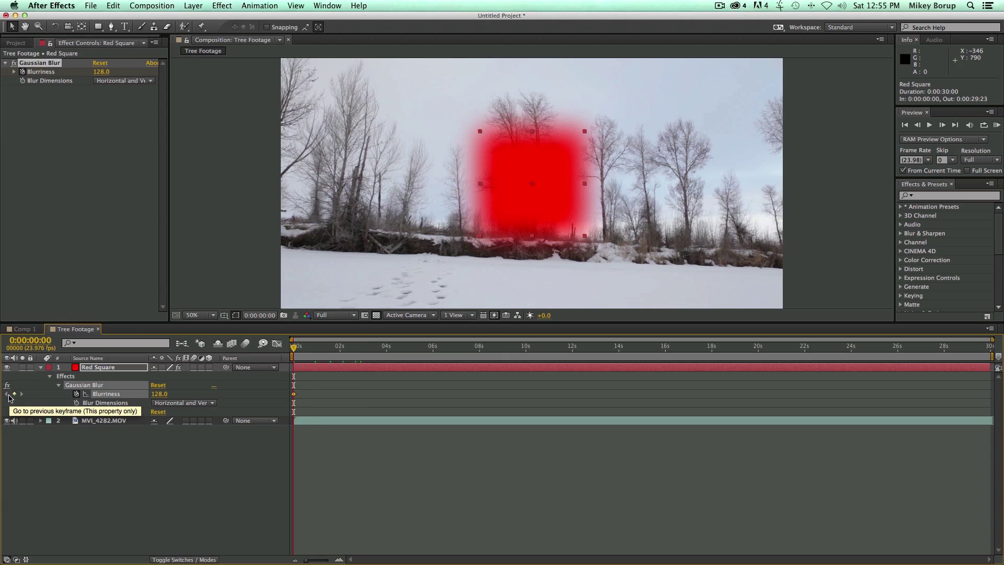
left_click_drag(310, 350, 341, 357)
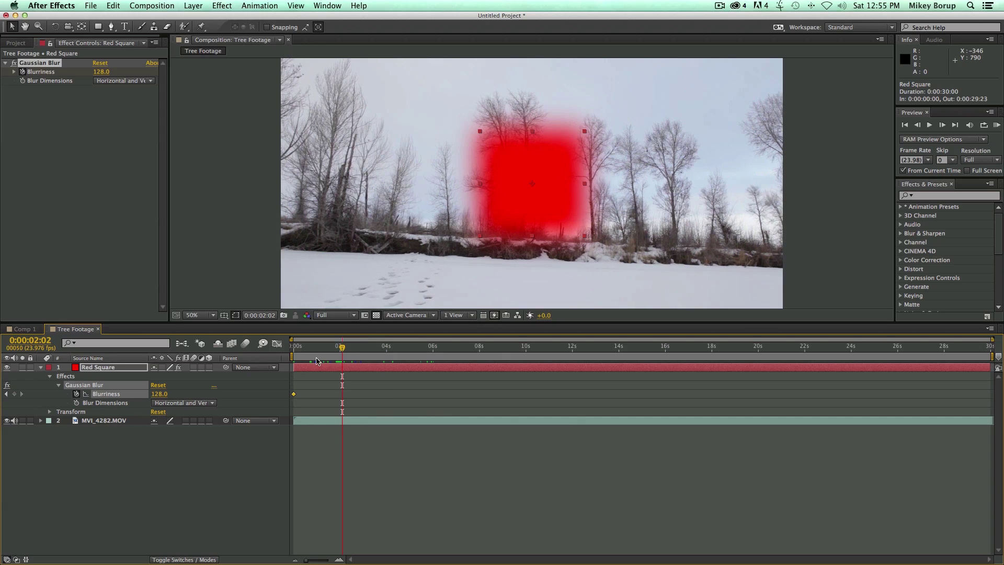
left_click(161, 395)
type("0")
key("Return")
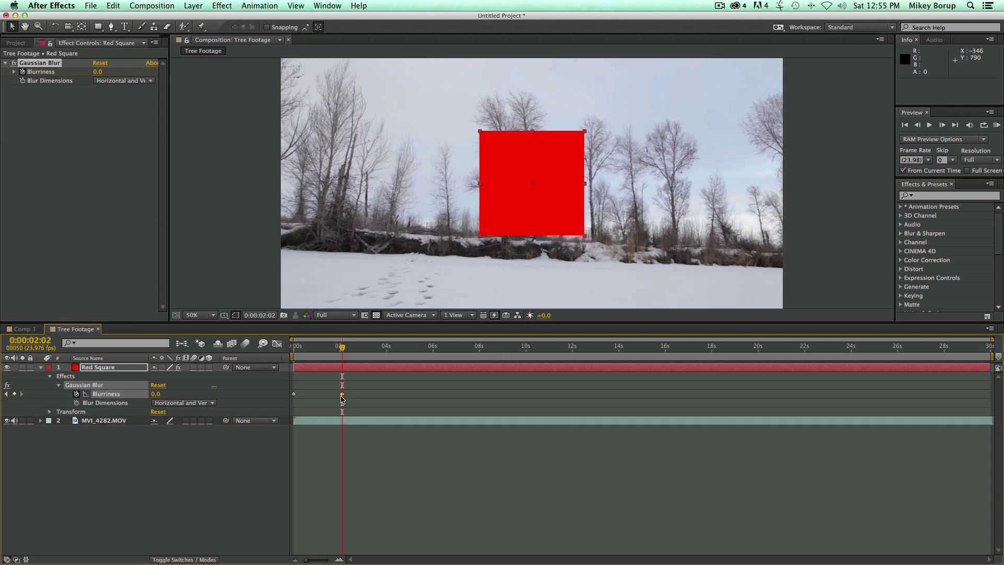
- Increase the Blurriness keyframe at 0:00:00:00 to 191.3
left_click_drag(341, 347, 283, 366)
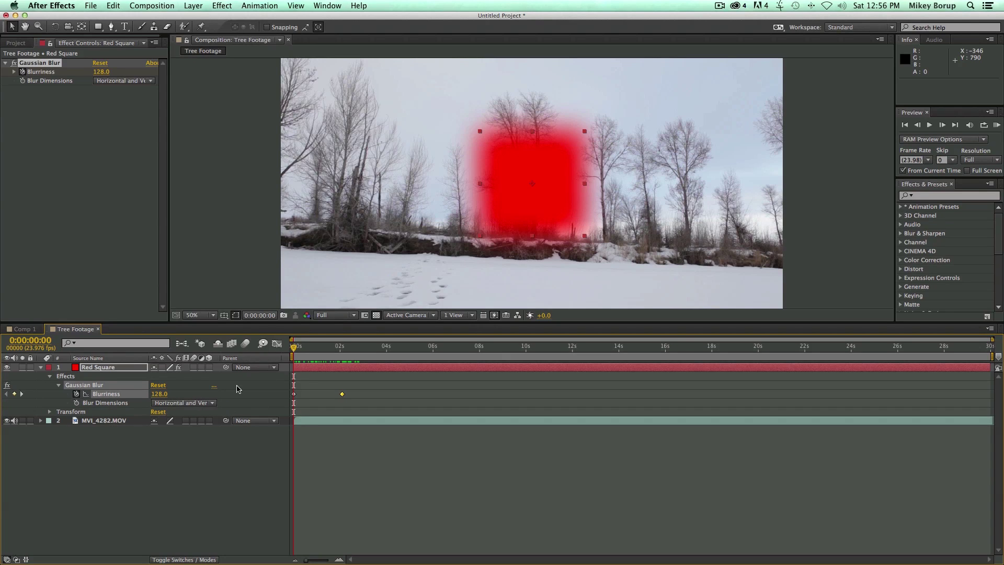
left_click_drag(161, 396, 189, 397)
left_click_drag(353, 403, 477, 406)
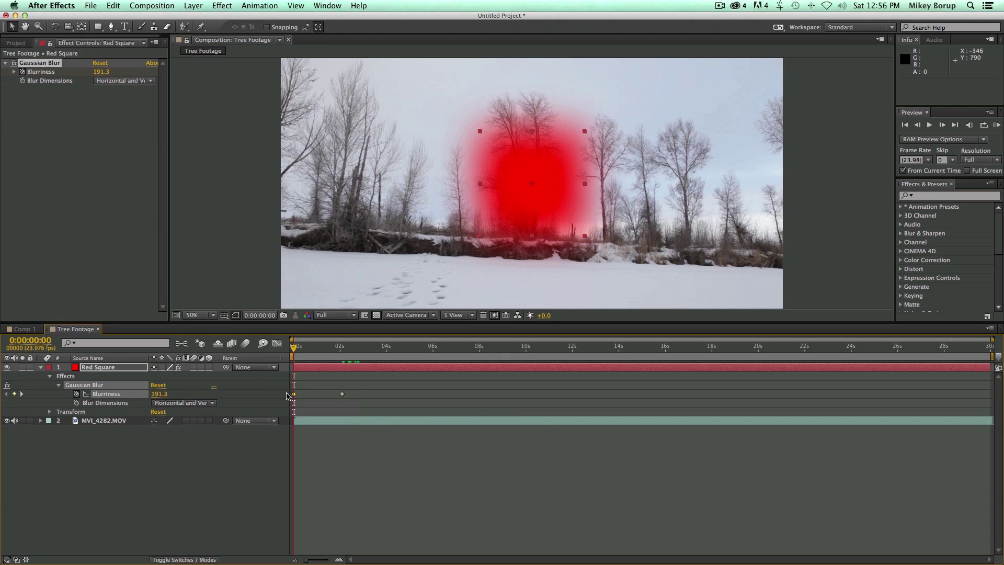
- Hide the MVI_4282.MOV layer and play the blur animation of the red square from the start
left_click_drag(294, 351, 260, 354)
key("space")
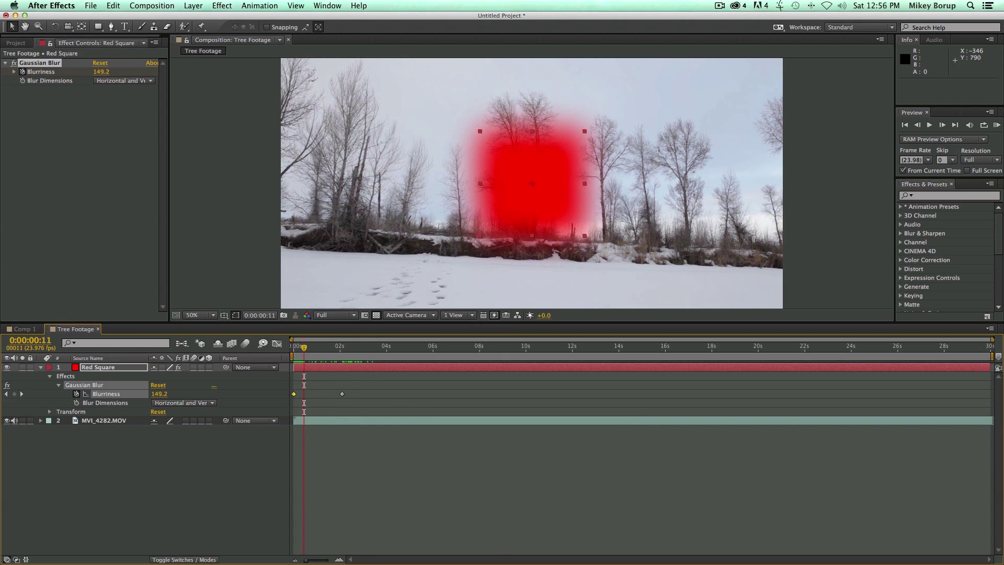
left_click(6, 420)
left_click_drag(304, 349, 270, 352)
left_click(328, 449)
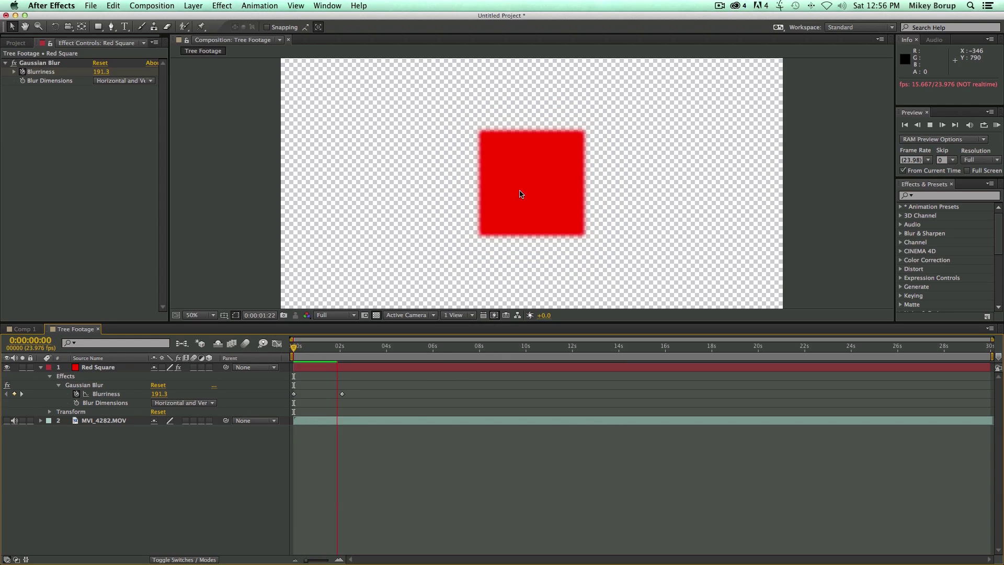
- Replay the red square's blur animation from the start several times to check its playback
key("space")
key("Home")
key("space")
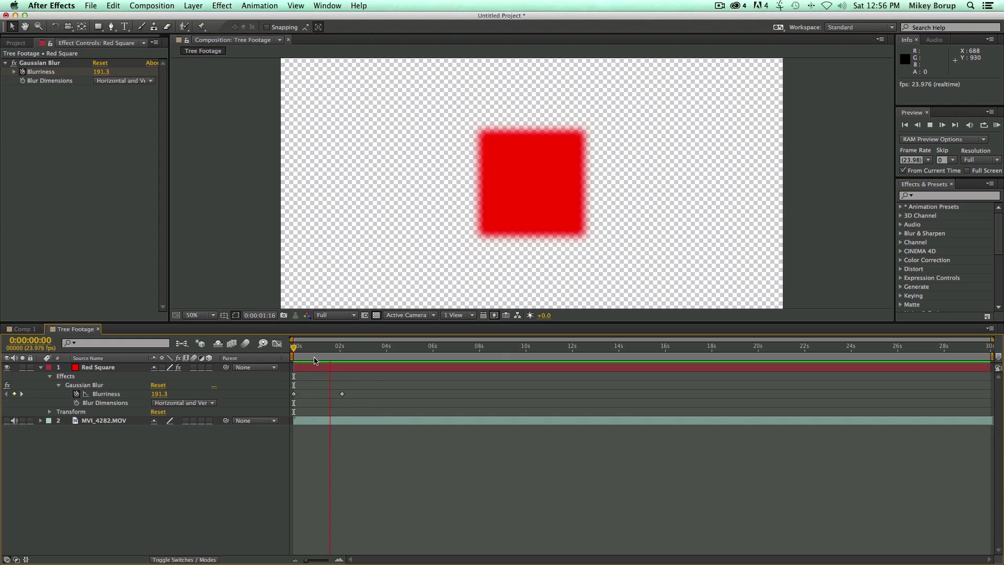
key("space")
key("Home")
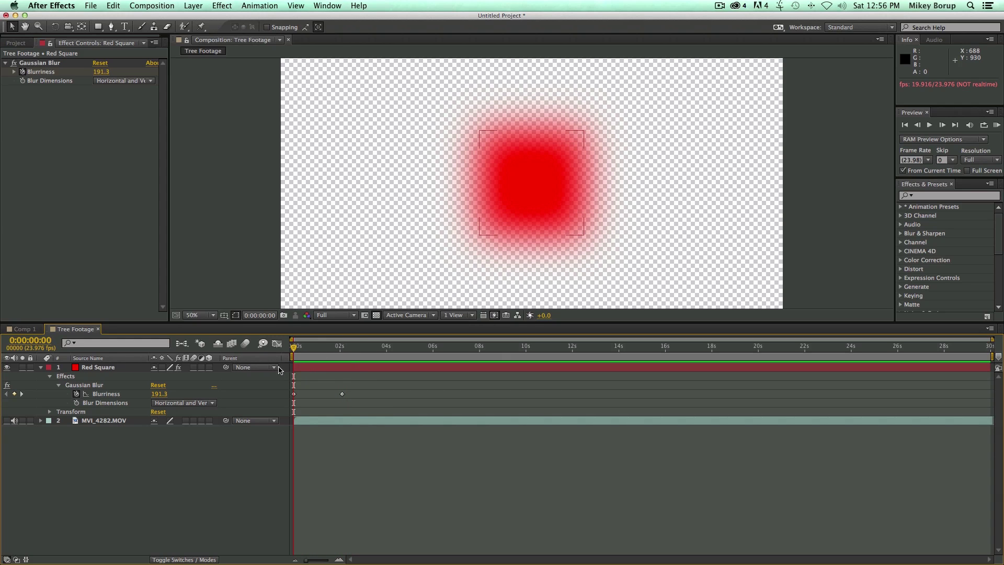
key("space")
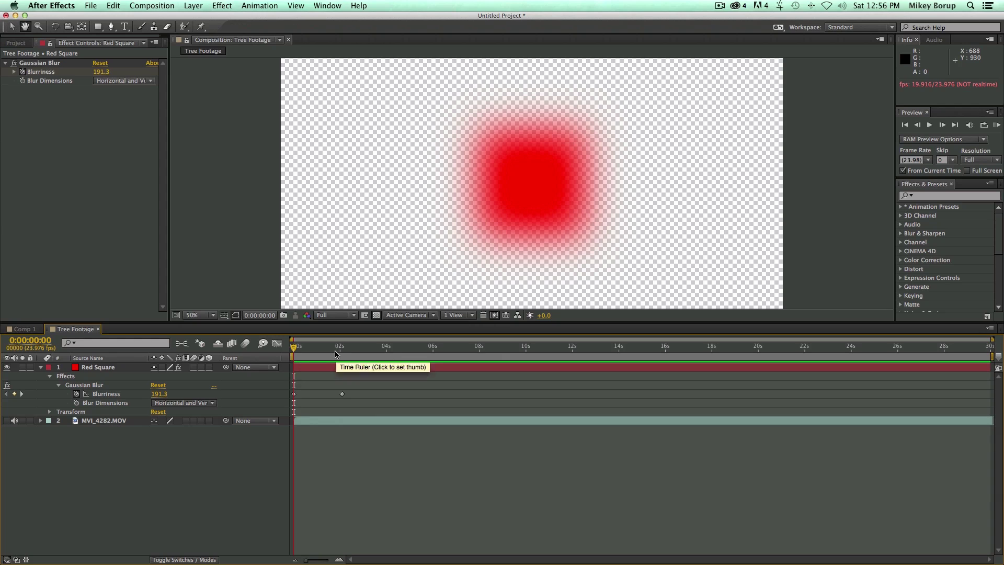
key("space")
key("Home")
key("space")
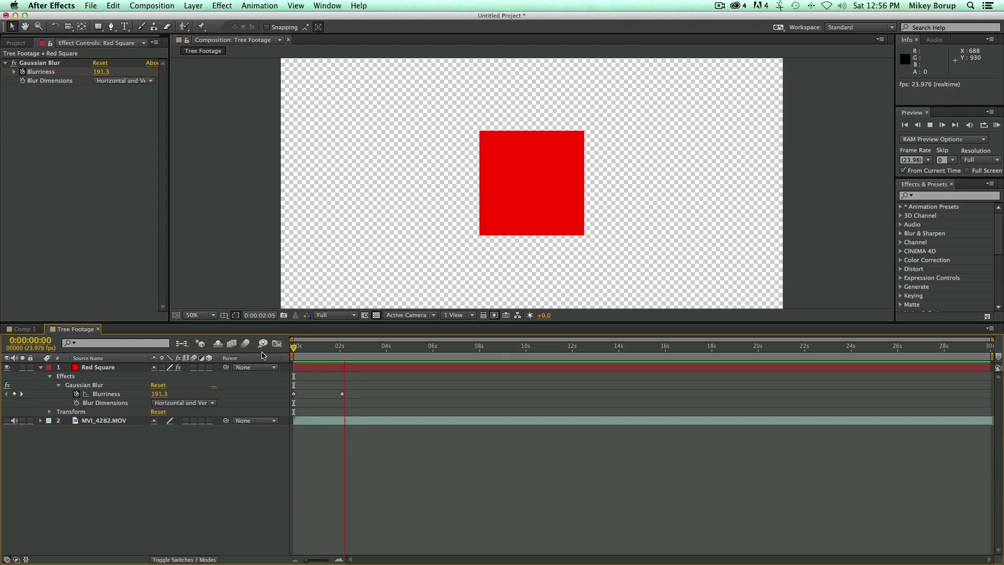
key("space")
key("Home")
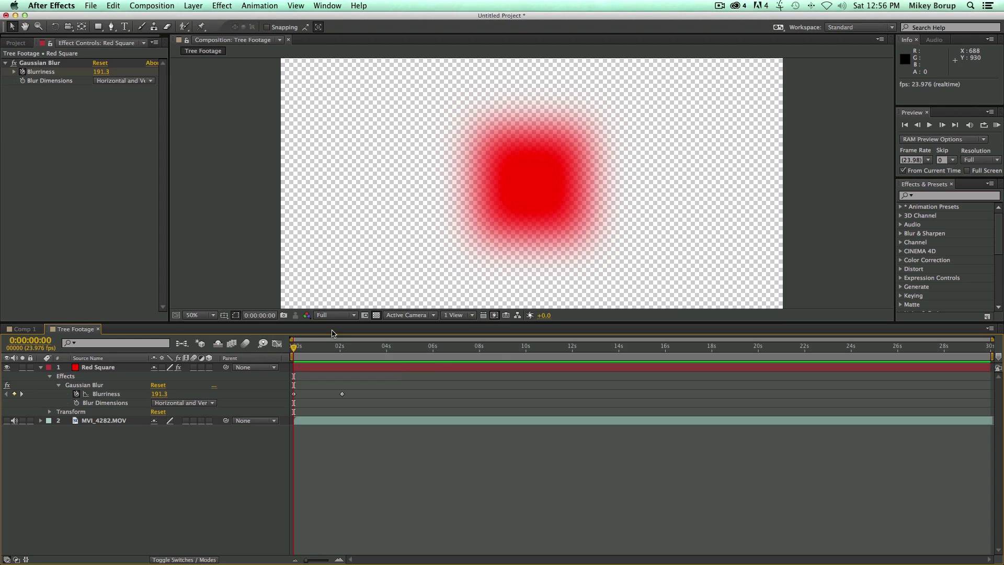
key("space")
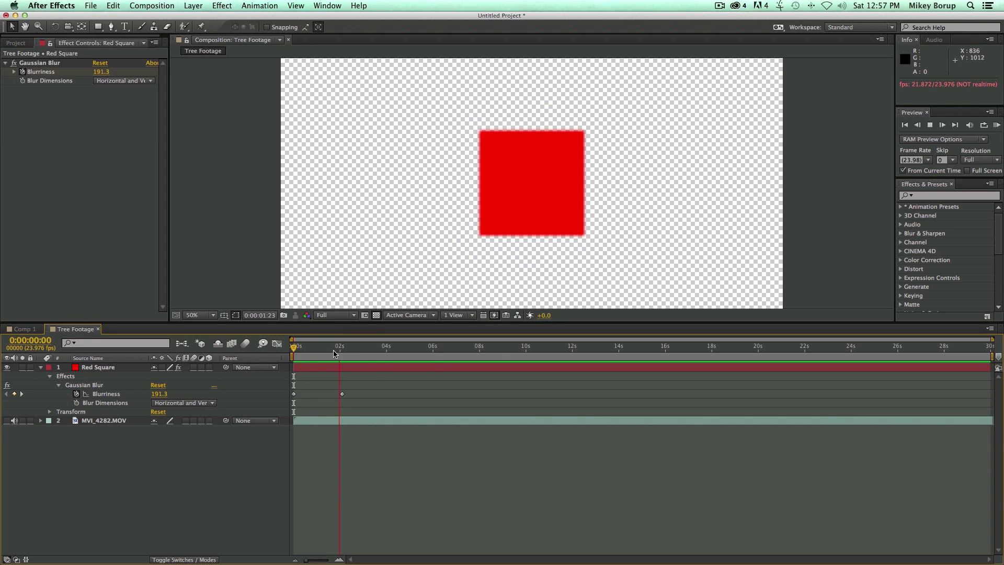
key("space")
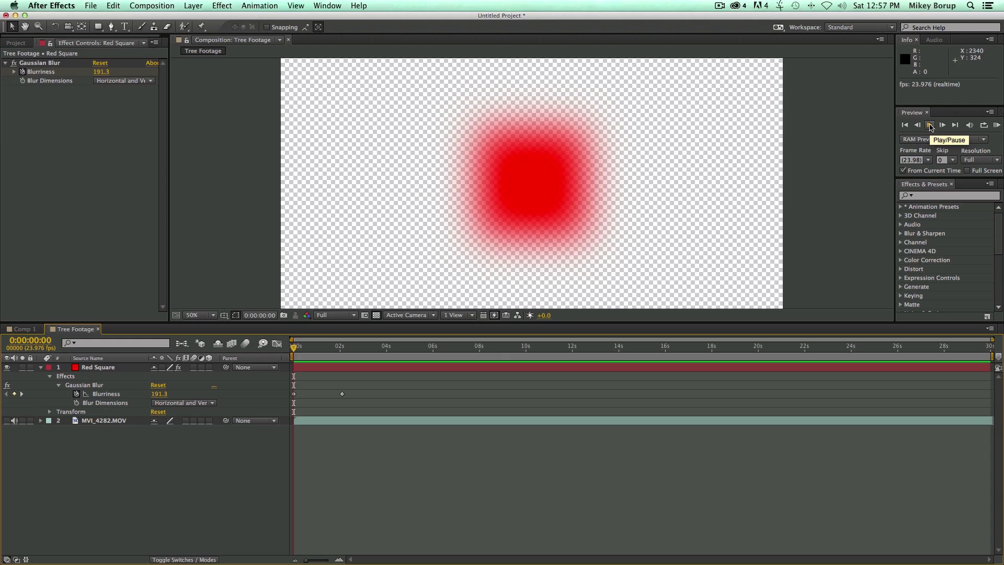
- Run a RAM preview of the blur animation and scrub back to the start of the timeline
left_click(996, 128)
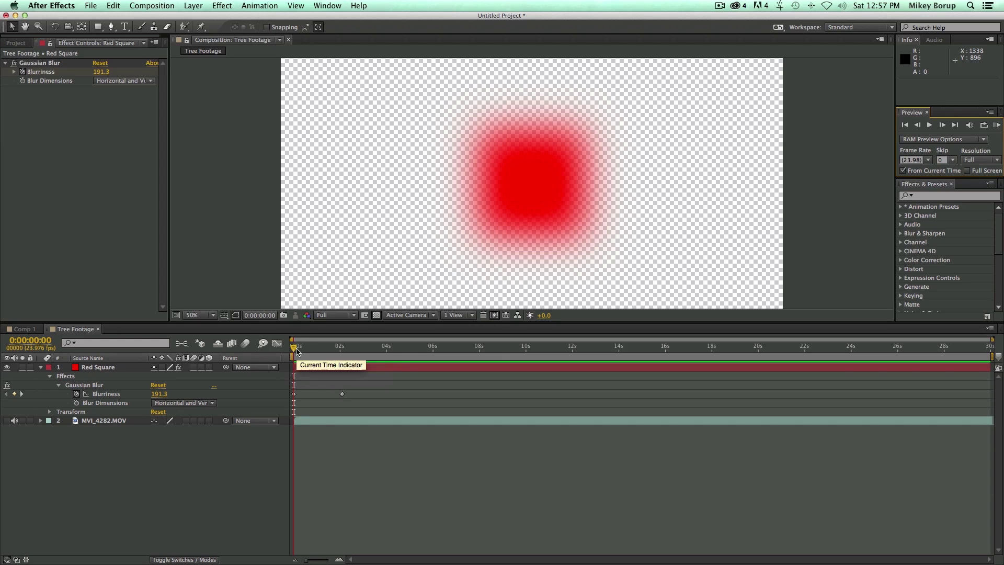
left_click_drag(318, 347, 269, 355)
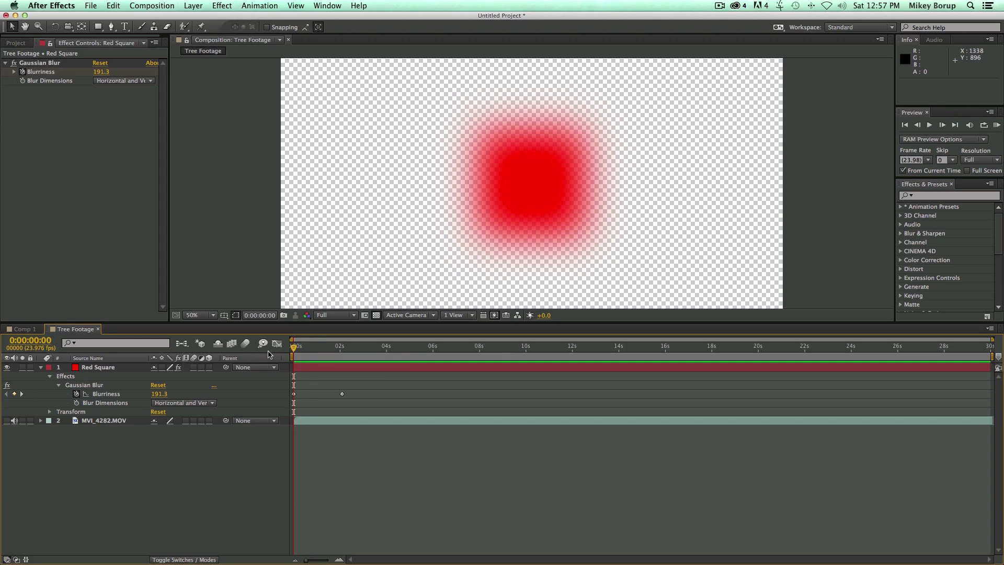
key("KP_0")
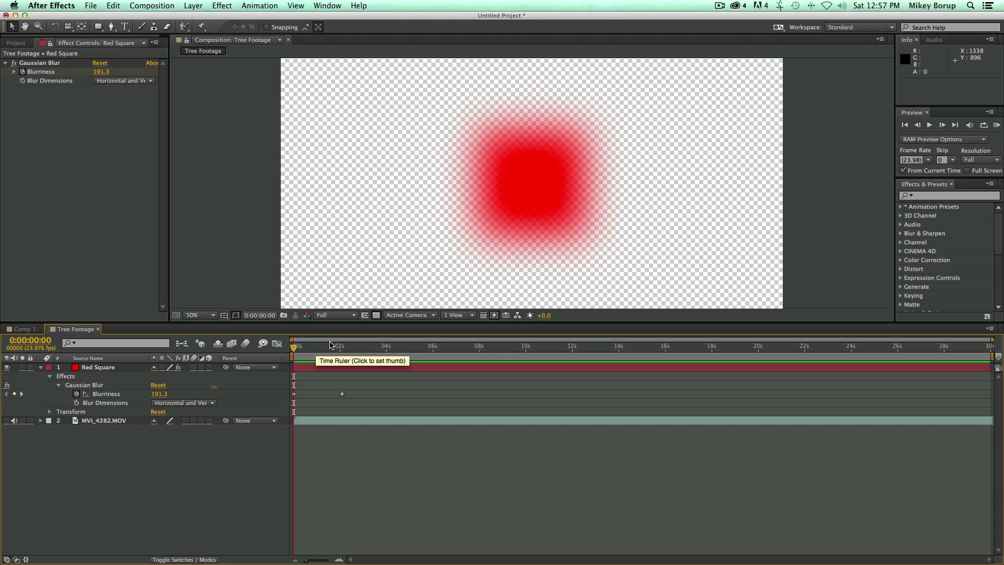
left_click_drag(334, 352, 264, 360)
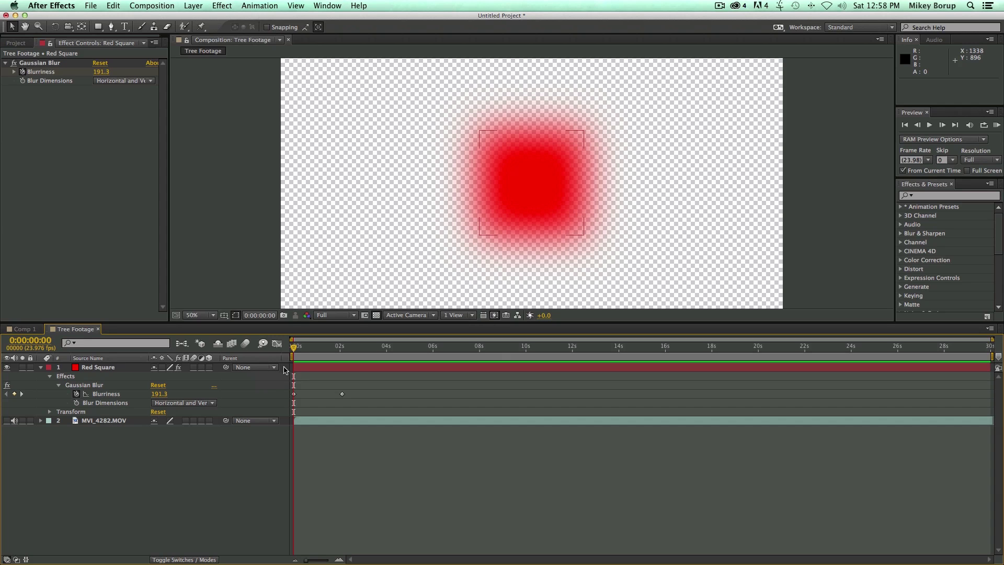
left_click_drag(316, 358, 282, 361)
- Expand the Red Square layer's Transform properties and enable Position keyframing at 0:00:00:00
left_click(49, 412)
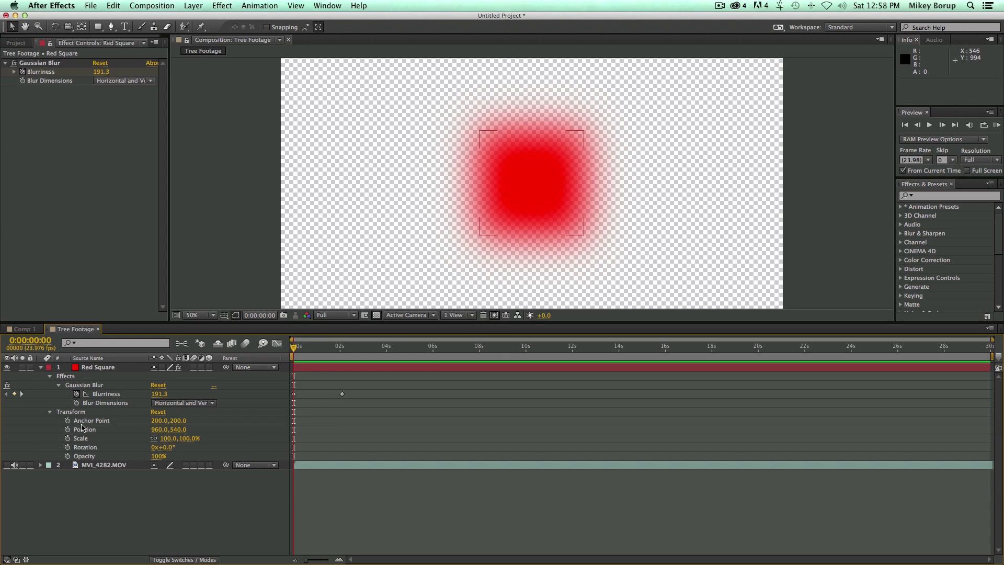
left_click_drag(317, 354, 276, 358)
left_click(68, 430)
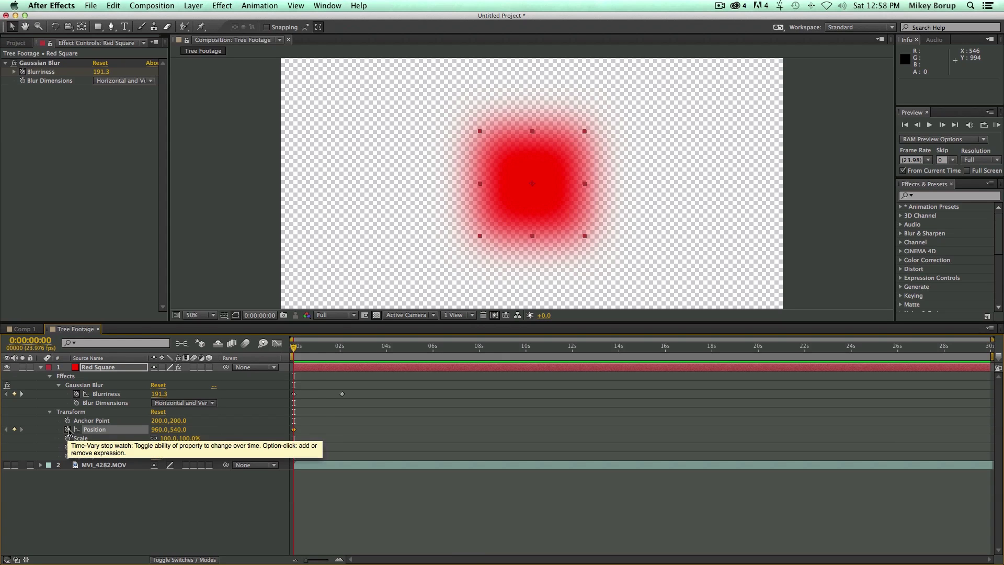
- Add a Position keyframe at the second Blurriness keyframe (0:00:02:02) by moving the red square to 492, 540, then return to the start
left_click(319, 349)
left_click_drag(321, 351, 343, 356)
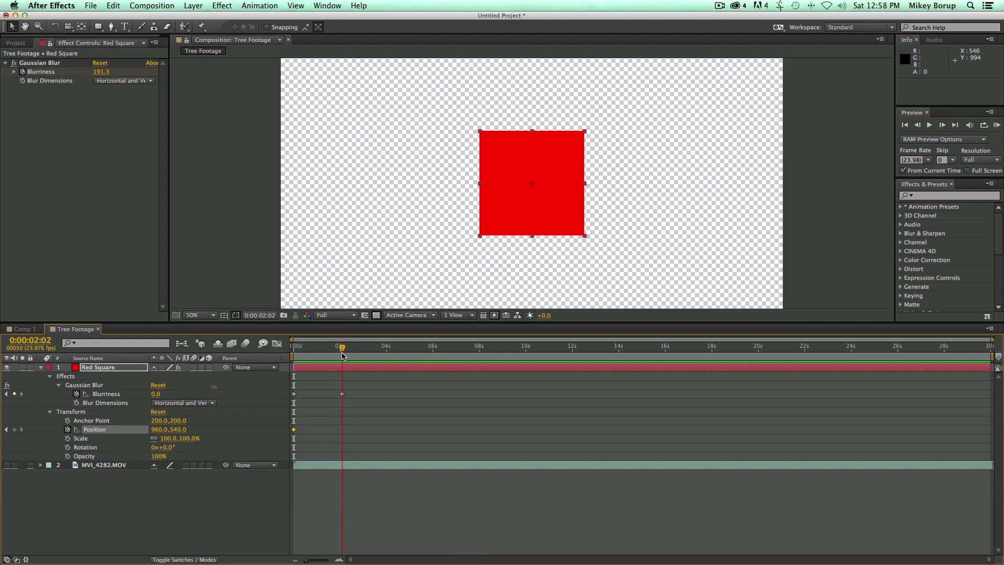
left_click(6, 393)
left_click(21, 394)
left_click(6, 393)
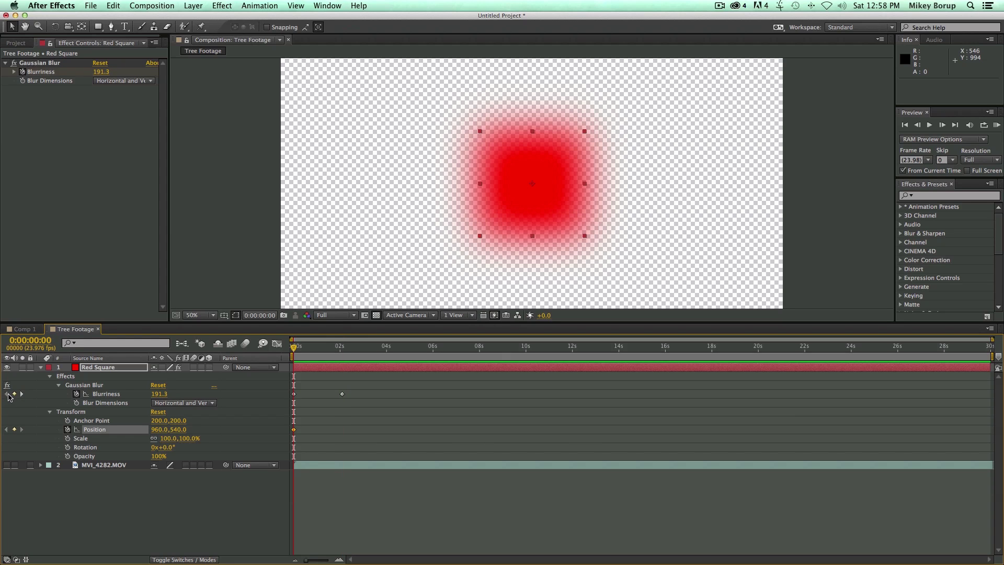
left_click(21, 394)
left_click_drag(532, 201, 516, 135)
left_click_drag(456, 151, 401, 190)
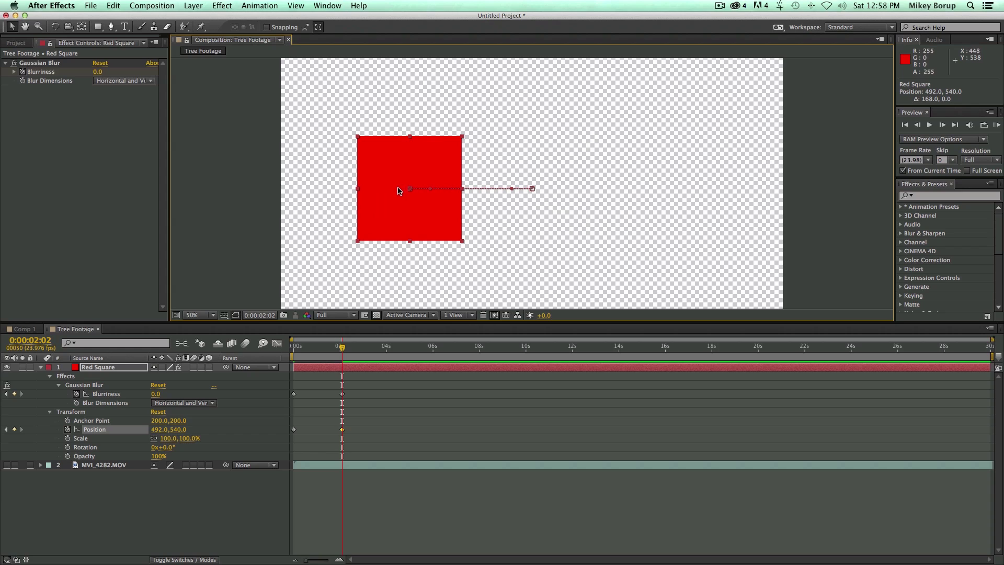
left_click_drag(331, 348, 272, 352)
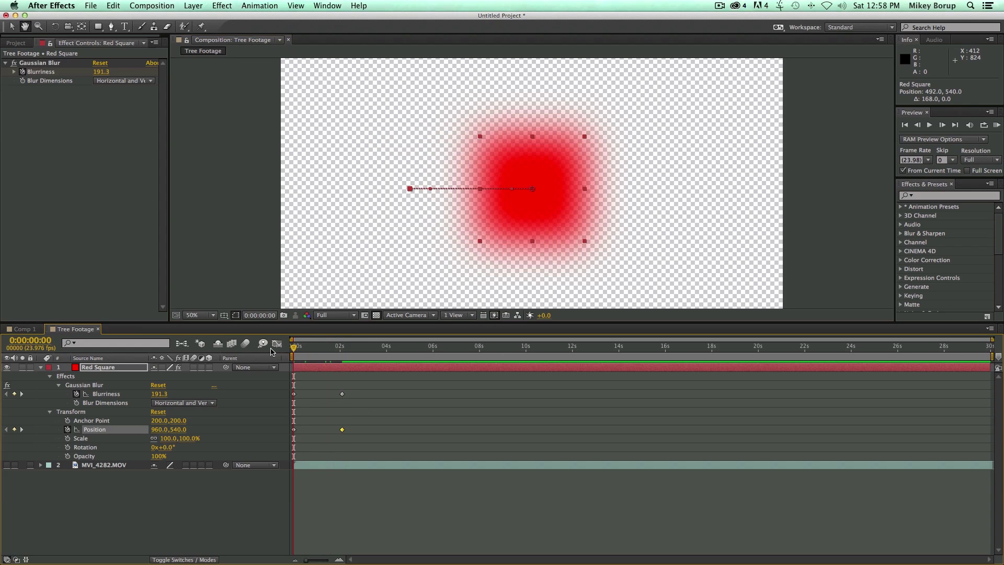
- Play back the combined blur and position animation and scrub back to the start of the timeline
key("space")
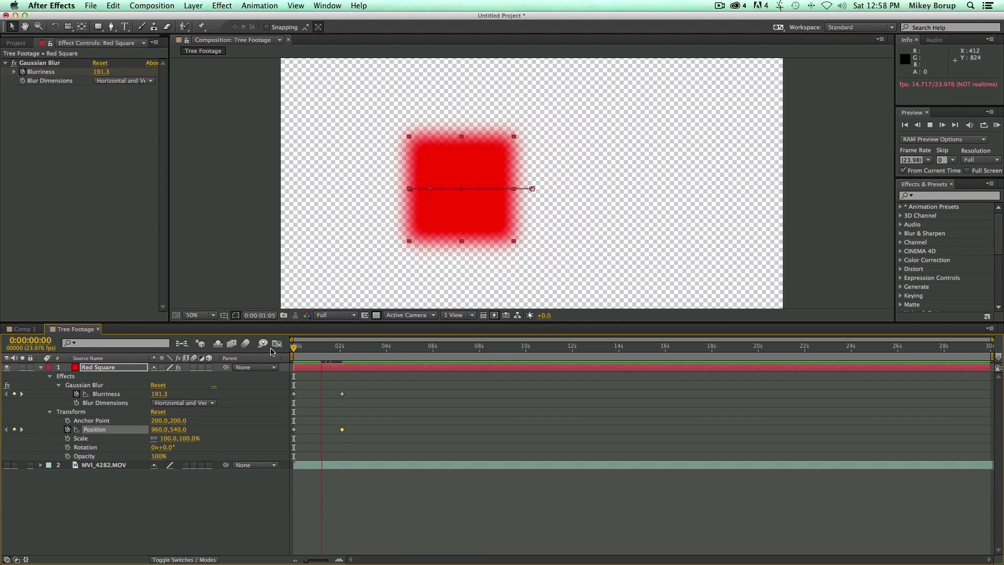
key("space")
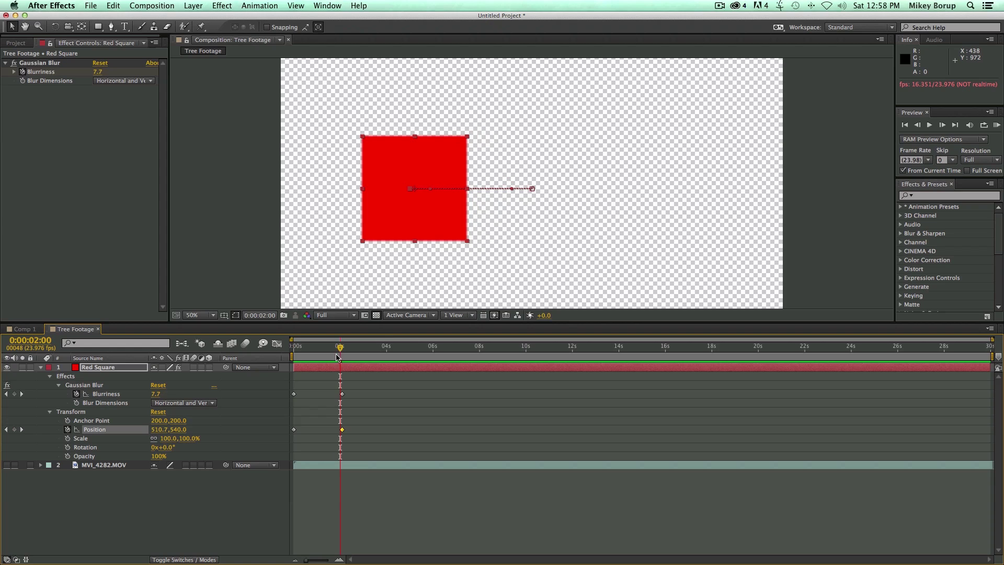
left_click_drag(341, 350, 259, 352)
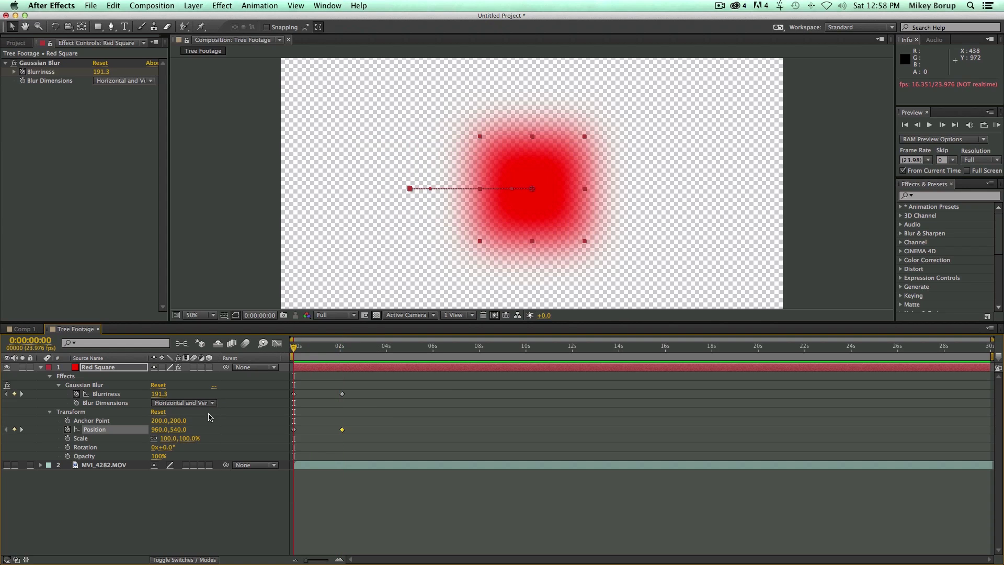
- Animate the Red Square layer's Scale from 100% at 0:00:00:00 to 163% at the second Position keyframe (0:00:02:02)
left_click(67, 438)
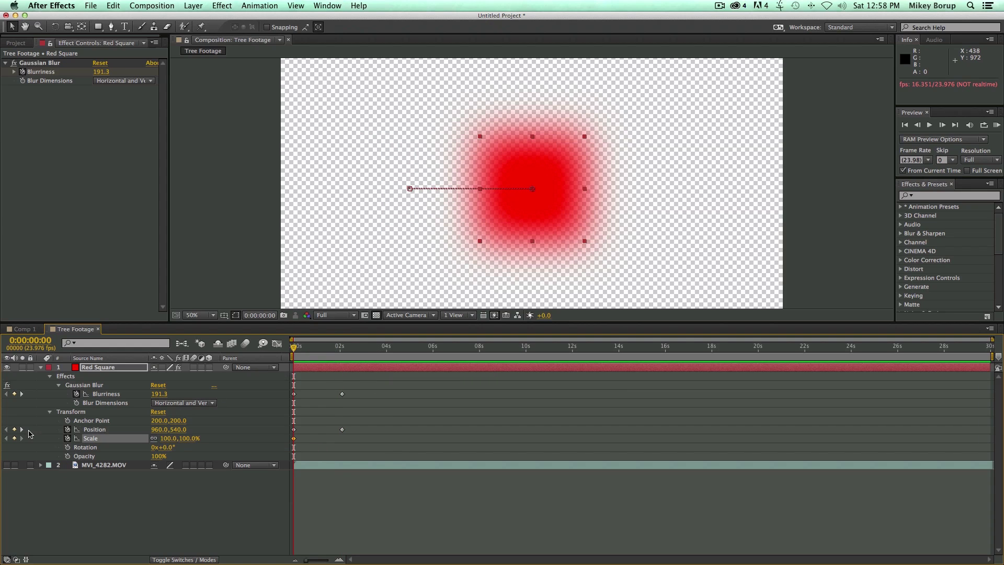
left_click(21, 429)
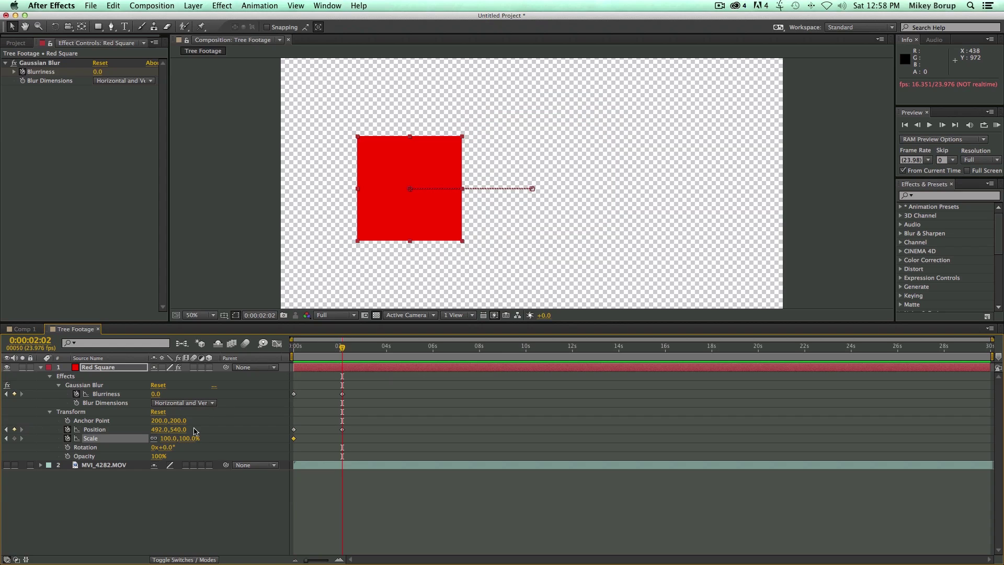
left_click_drag(165, 440, 199, 438)
- Animate the Red Square layer's Rotation from 0° at 0:00:00:00 to 90° at 0:00:02:02
left_click_drag(331, 354, 270, 361)
left_click(67, 447)
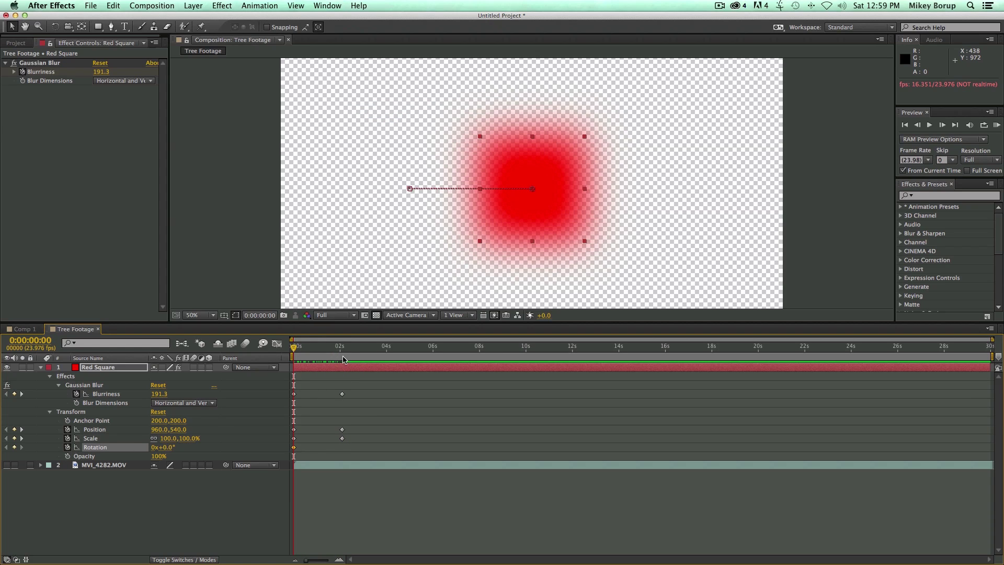
left_click(21, 438)
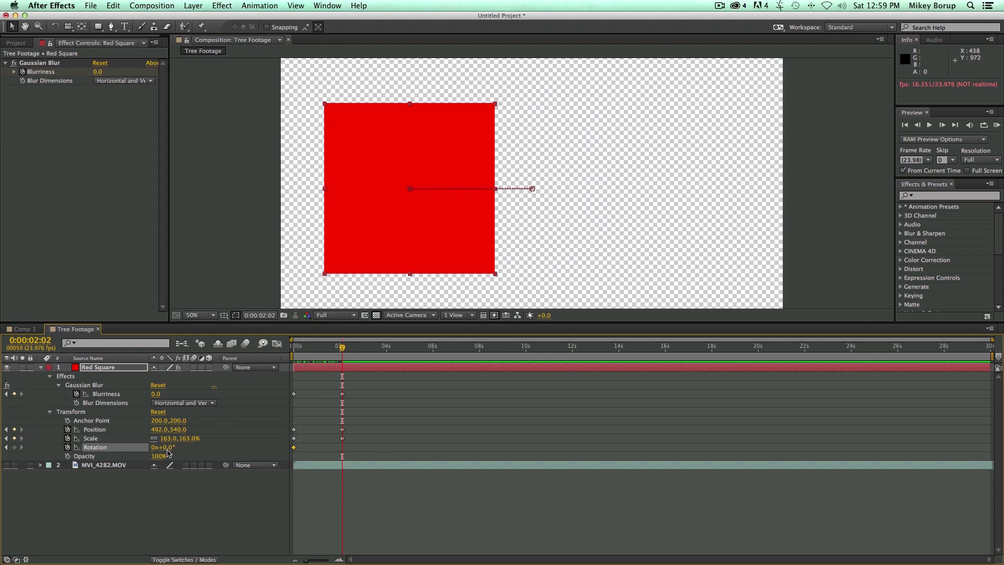
left_click(170, 448)
key("Return")
- Animate the Red Square layer's Opacity from 100% at 0:00:00:00 to 50% at 0:00:02:02
left_click_drag(342, 348, 269, 353)
left_click(67, 456)
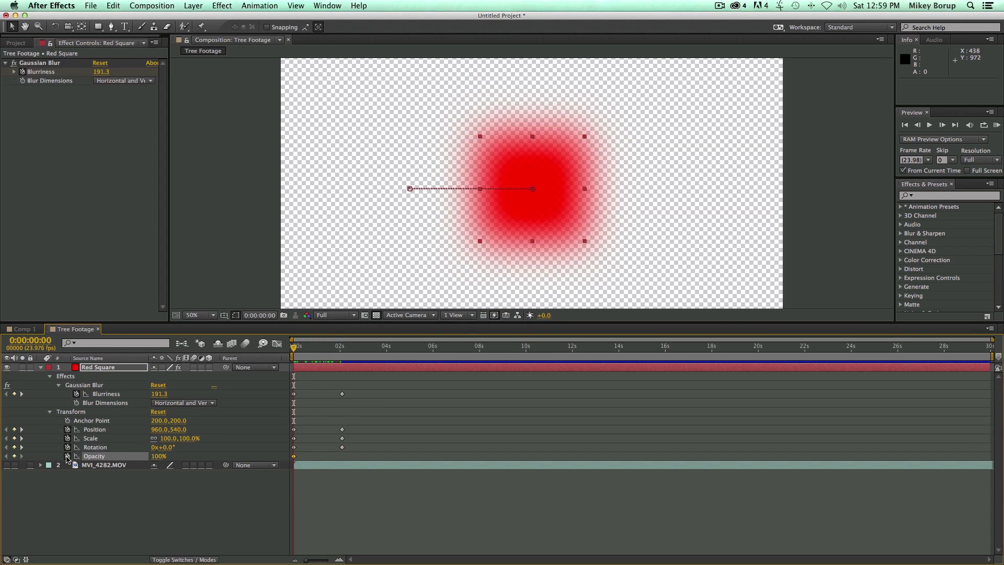
left_click_drag(338, 347, 342, 348)
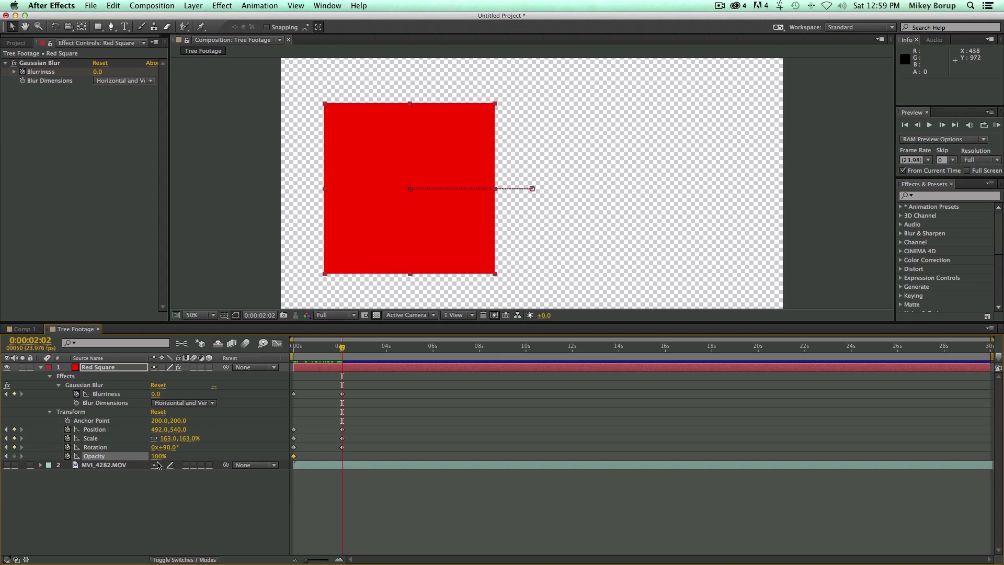
left_click(160, 456)
type("50")
key("Return")
- Play the combined position, scale, rotation and opacity animation from the start several times and return to 0:00:00:00
mouse_move(342, 350)
left_mouse_down()
mouse_move(268, 354)
mouse_move(344, 358)
left_mouse_up()
left_click_drag(341, 359, 233, 358)
key("space")
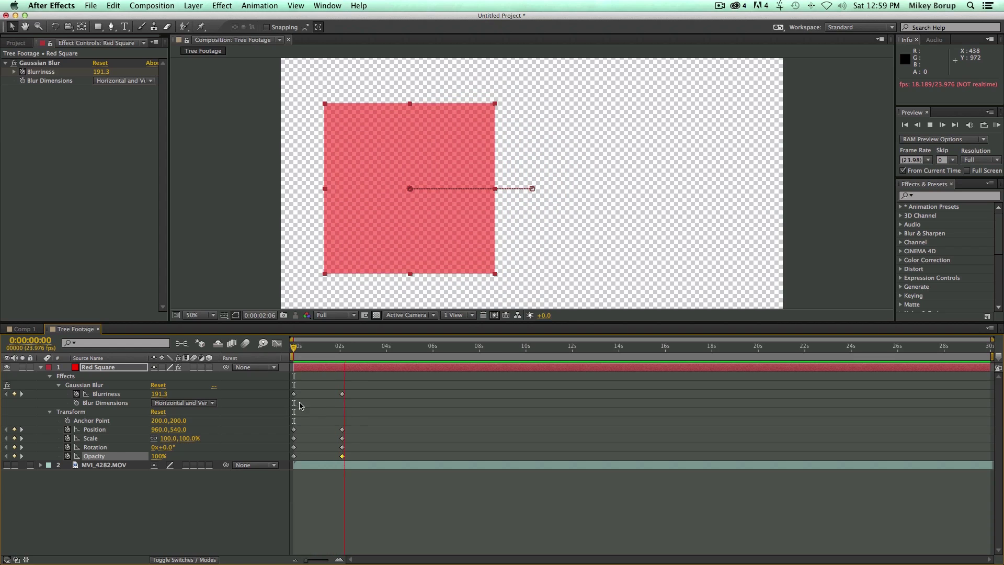
key("space")
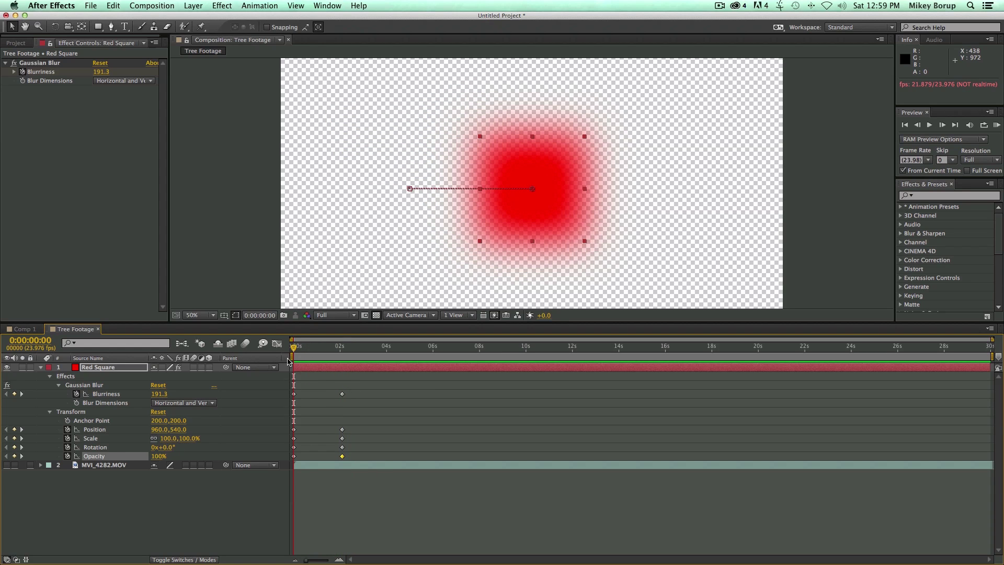
key("space")
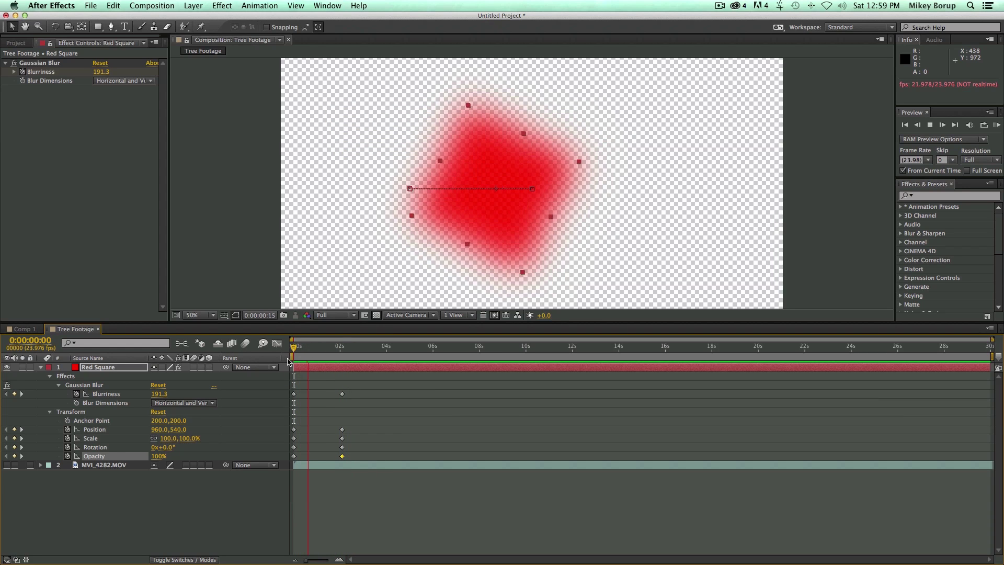
left_click(344, 351)
left_click_drag(344, 352, 215, 350)
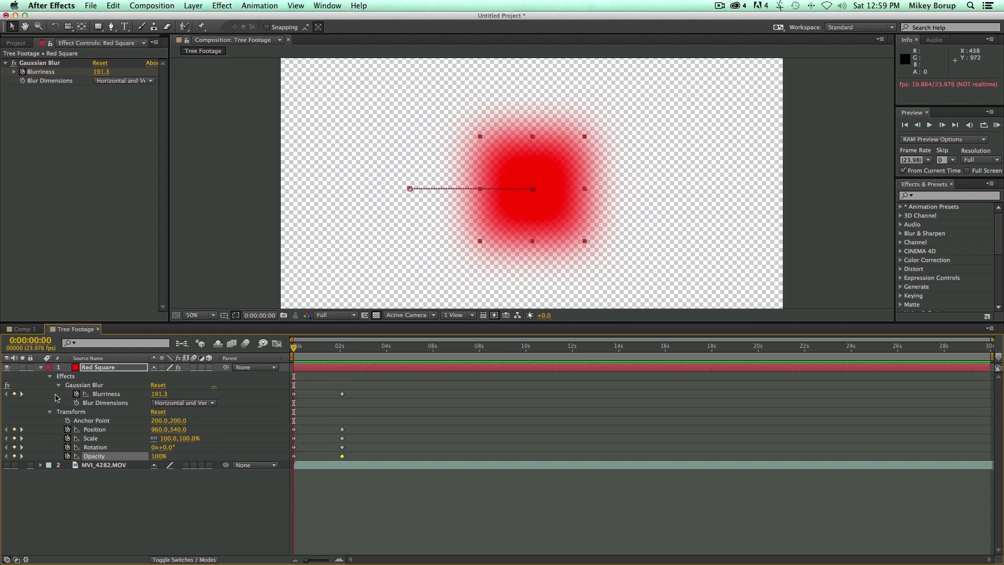
- Collapse the Red Square layer, scrub its animation with the keyframes hidden, and expand all its properties again
left_click(41, 367)
left_click(331, 387)
left_click(319, 368)
left_click_drag(311, 346, 249, 354)
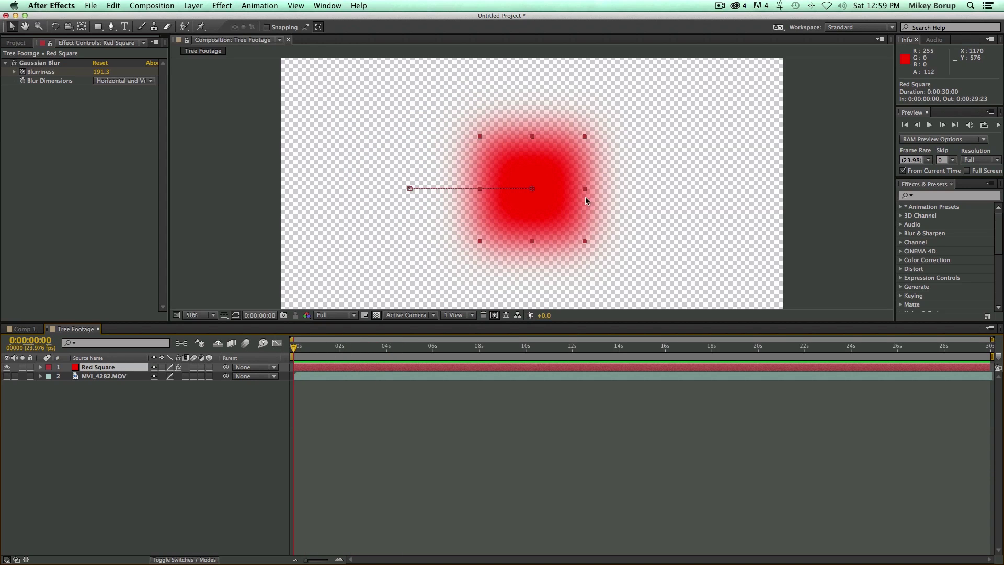
mouse_move(294, 346)
left_mouse_down()
mouse_move(347, 347)
mouse_move(286, 352)
left_mouse_up()
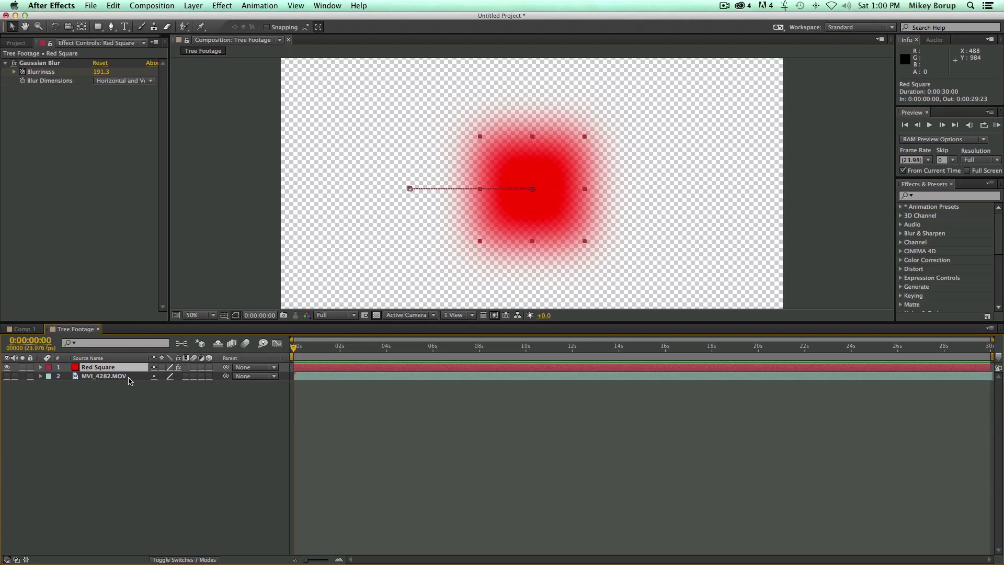
left_click(42, 368, "super")
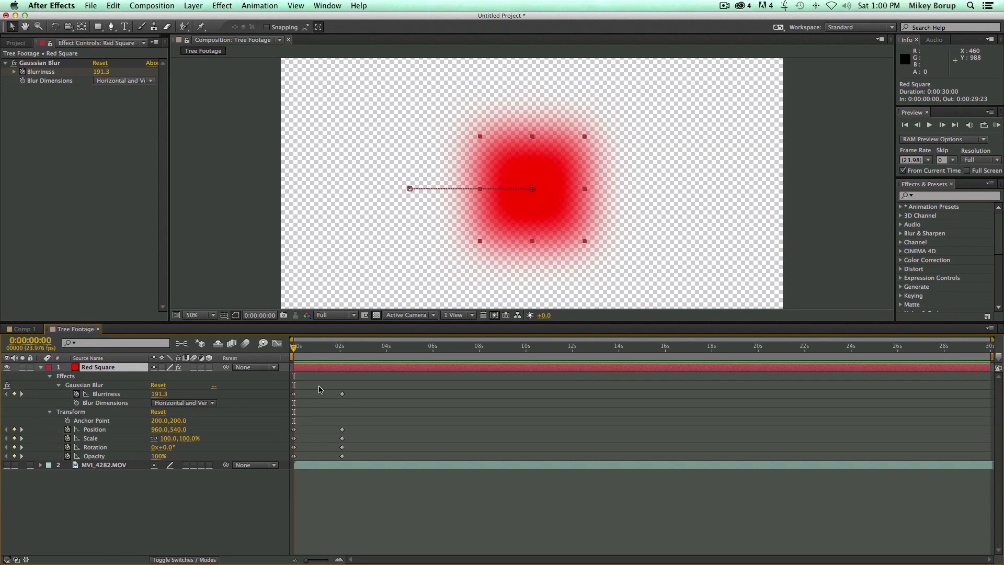
- Move the red square to 1288, 540 at the start and add a Position keyframe of 908, 318 at 0:00:01:01
left_click_drag(156, 432, 148, 431)
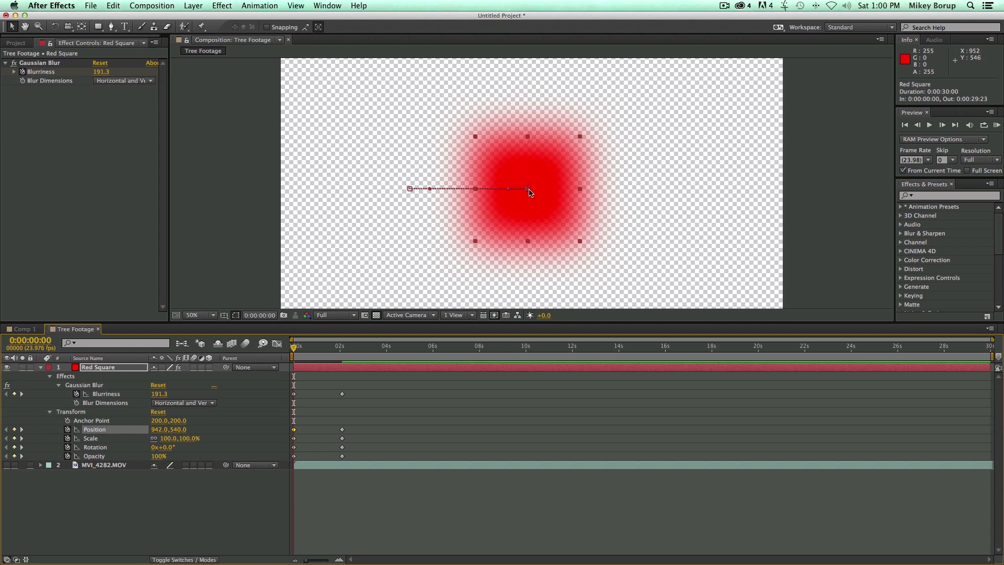
left_click_drag(547, 195, 619, 189)
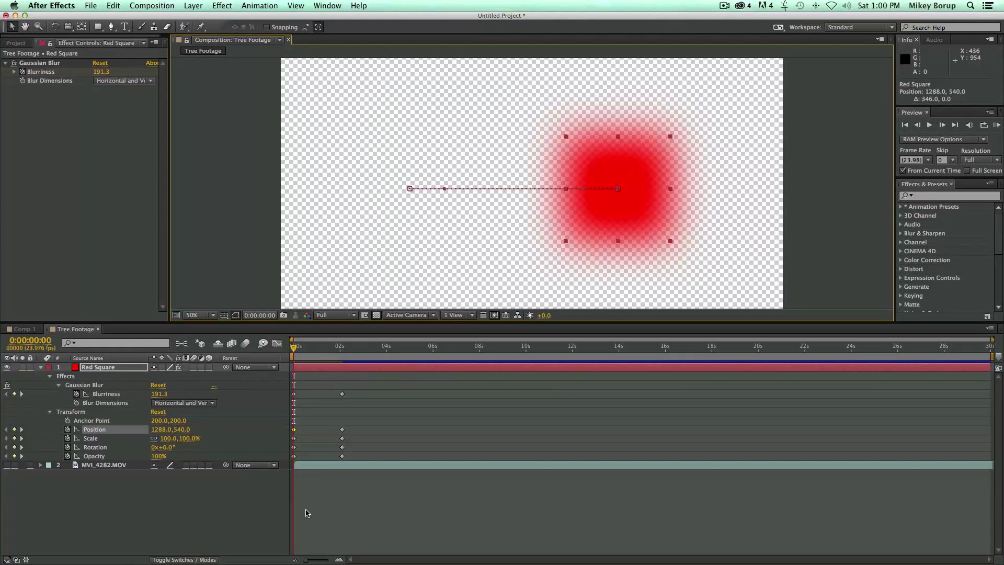
left_click_drag(299, 349, 317, 351)
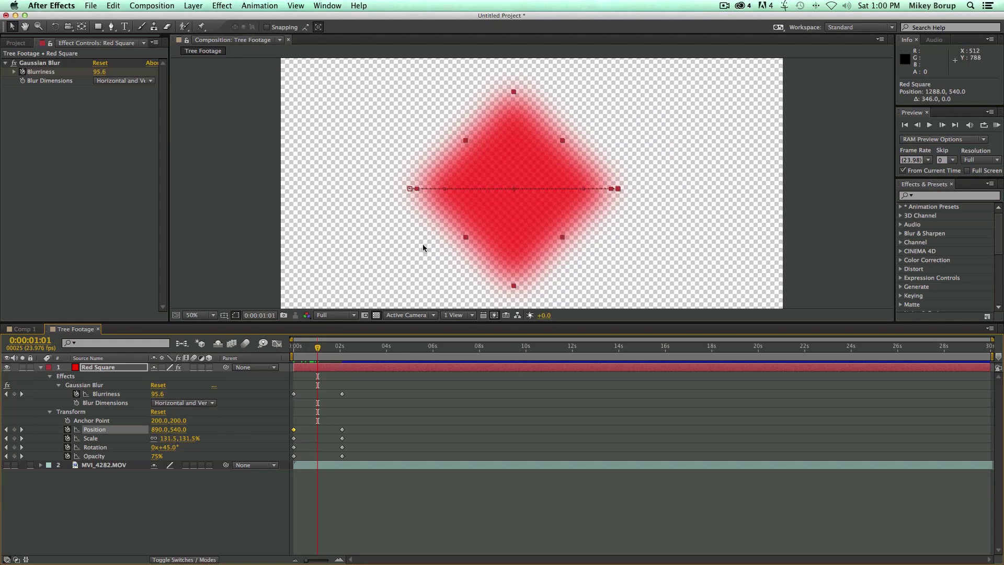
left_click_drag(522, 198, 525, 155)
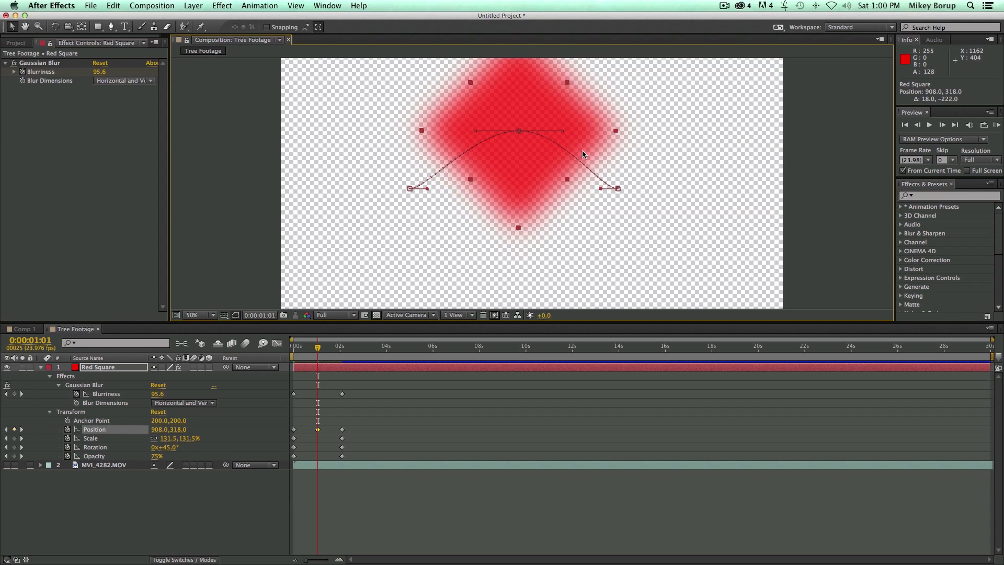
- Bend the red square's motion path into a wide arc by pulling the Bezier handles of its middle, start and end keyframes outward
left_click_drag(473, 131, 388, 129)
left_click_drag(559, 136, 645, 129)
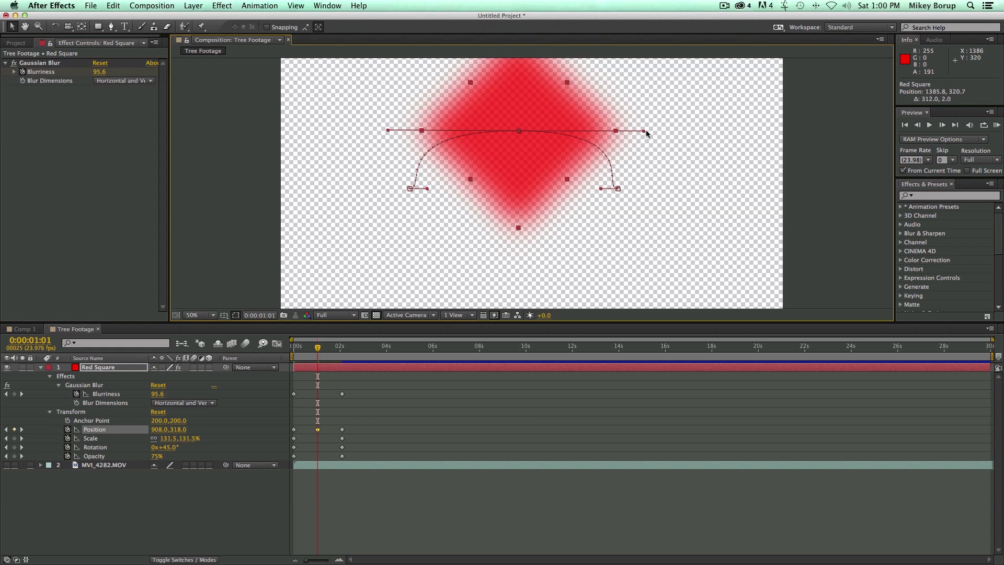
left_click_drag(600, 189, 695, 182)
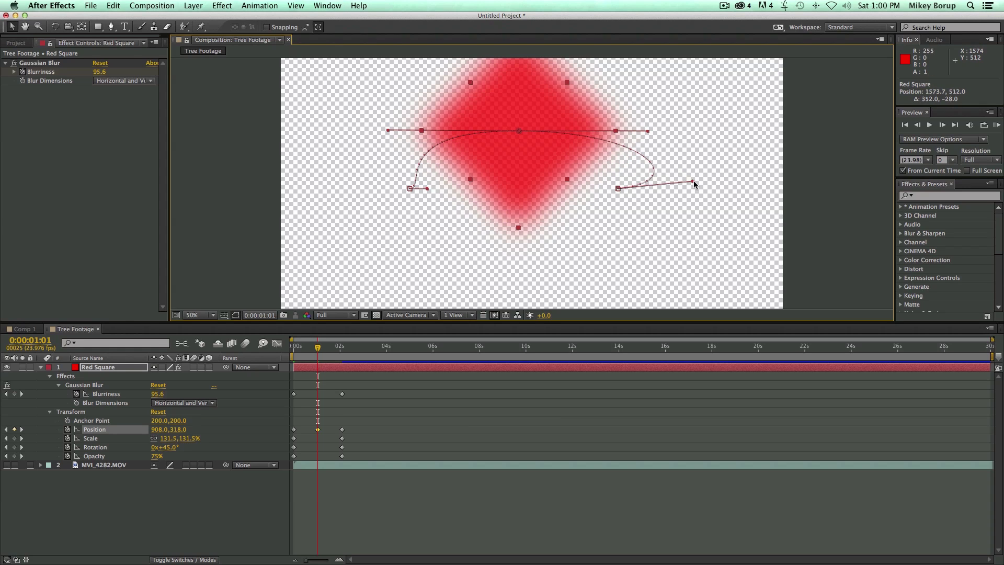
left_click_drag(426, 189, 354, 163)
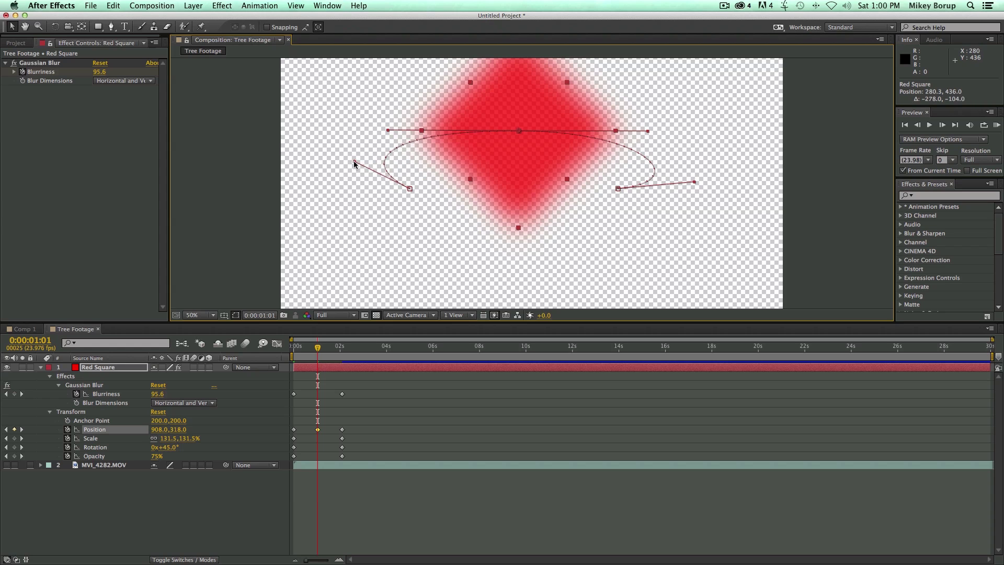
- Play the square's movement along the curved motion path and scrub back to the start of the timeline
key("space")
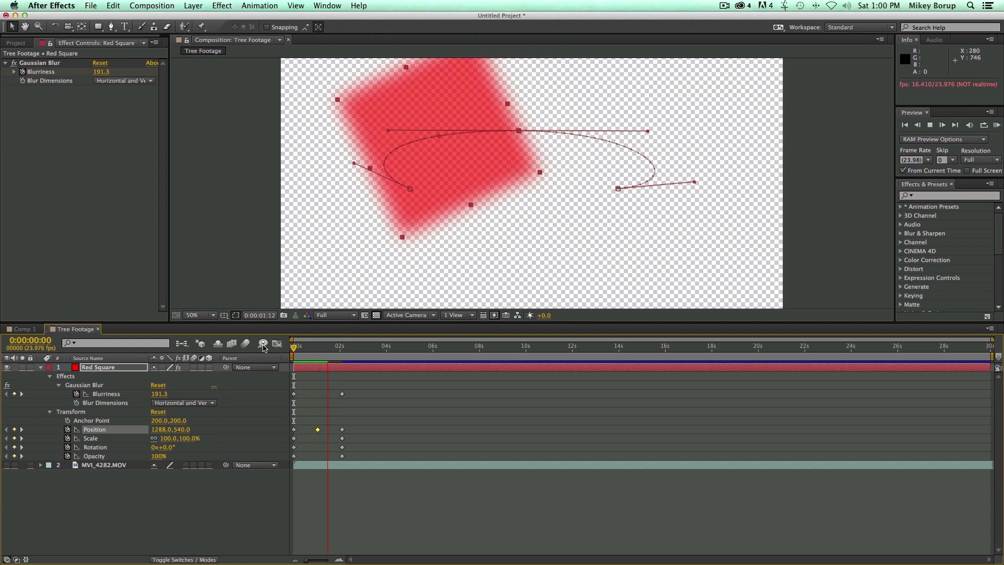
key("space")
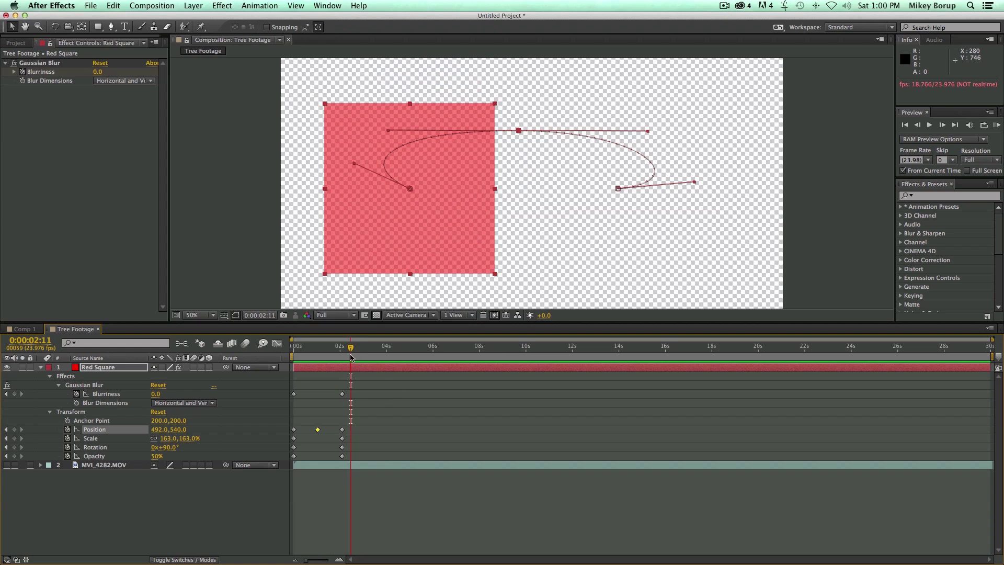
left_click_drag(350, 357, 245, 355)
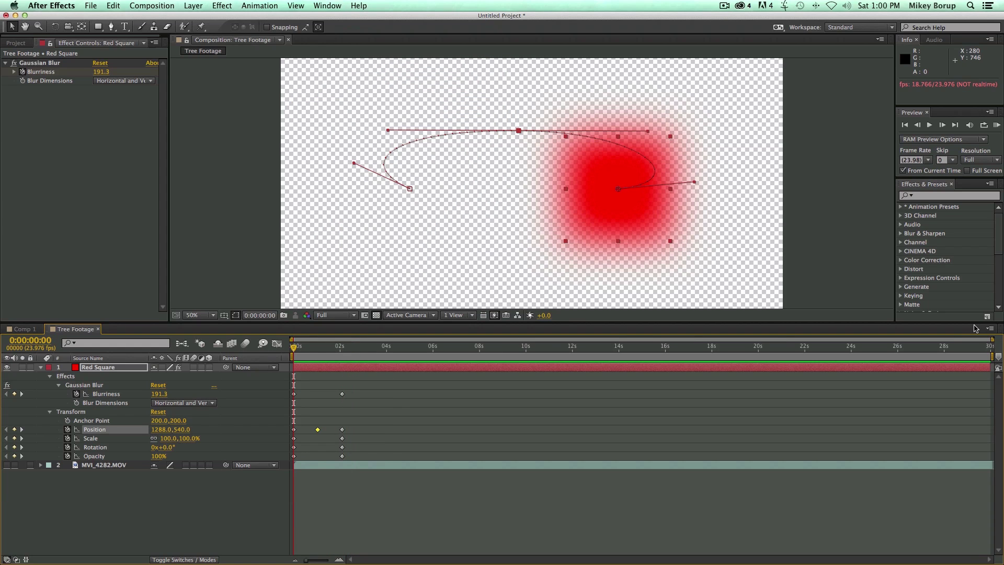
left_click_drag(316, 357, 269, 358)
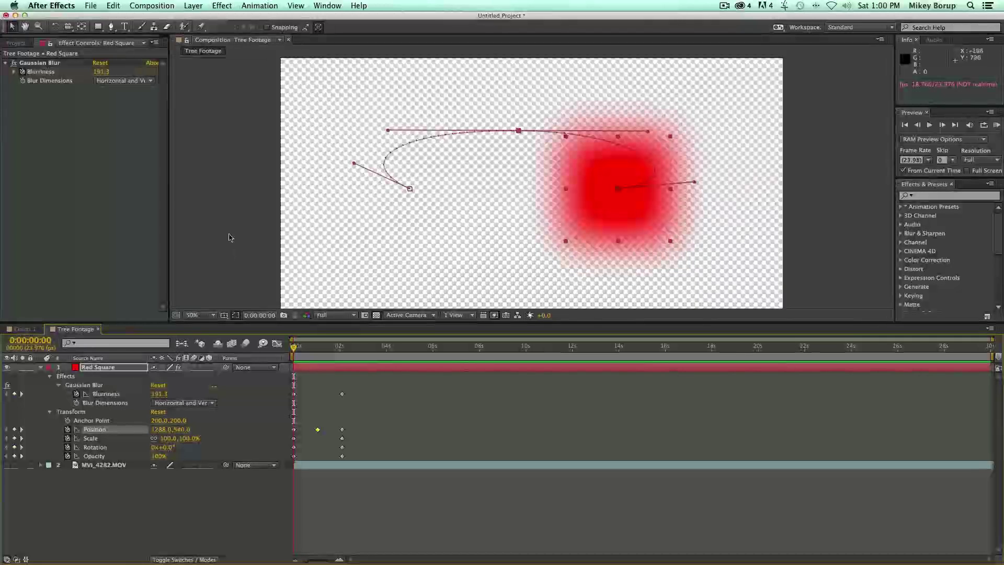
- Shorten the Tree Footage composition's duration to 0:00:02:00 in the Composition Settings
right_click(225, 213)
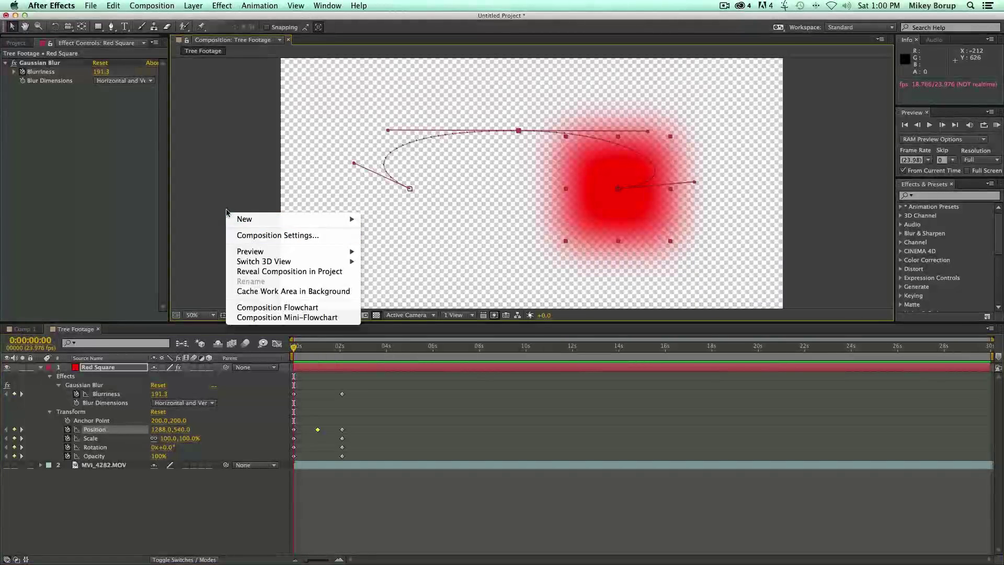
left_click(214, 173)
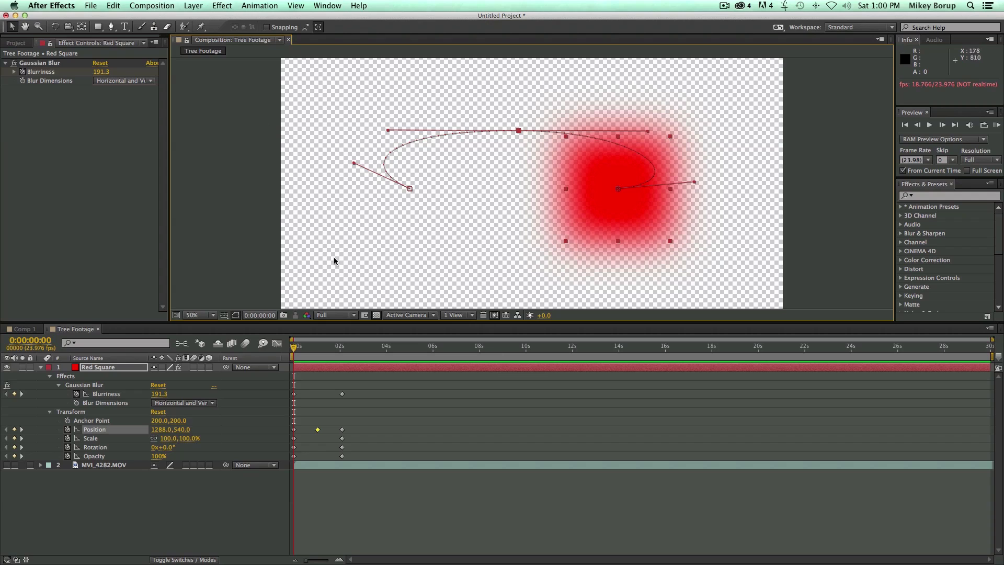
left_click(145, 6)
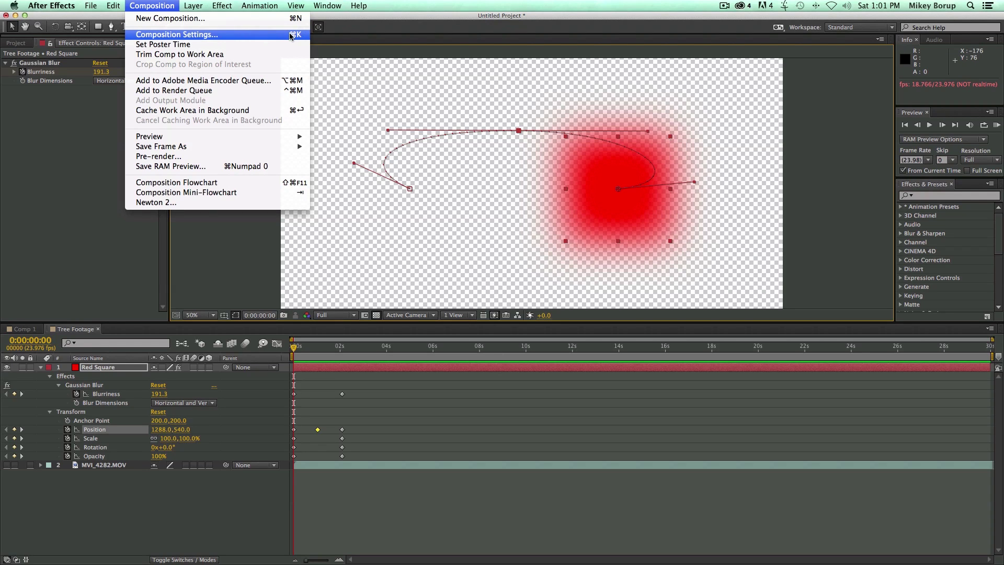
left_click(212, 35)
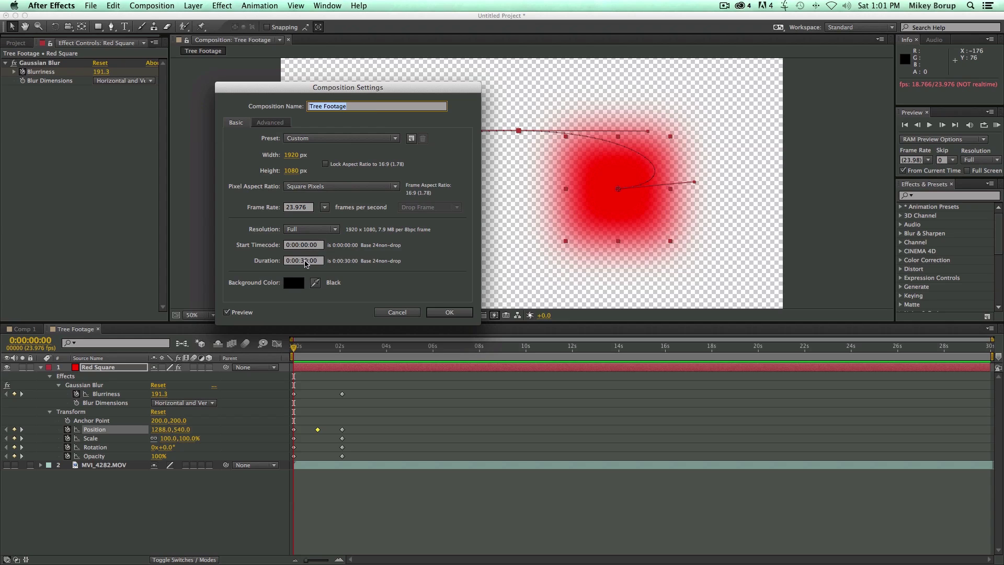
left_click(306, 262)
type("02")
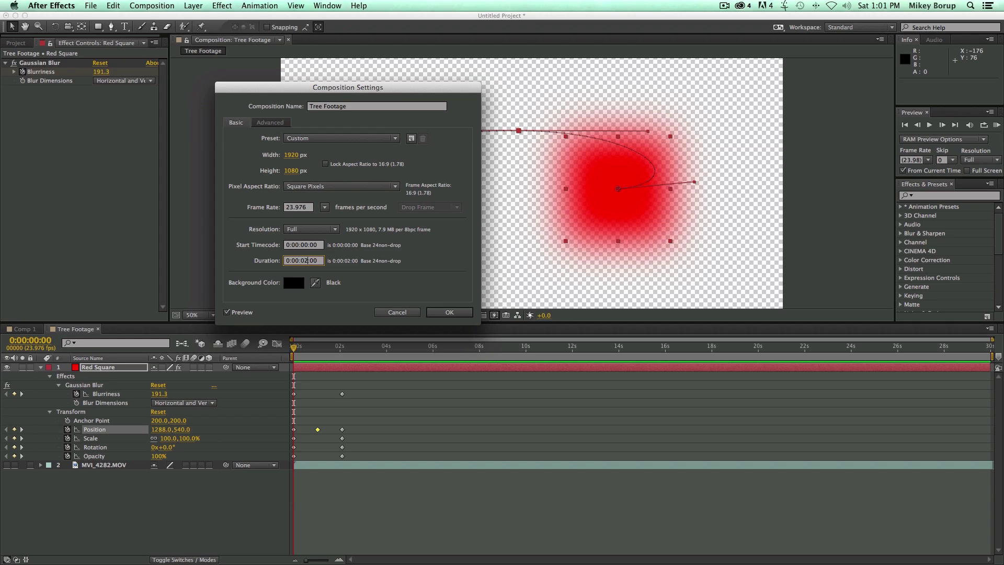
left_click(450, 311)
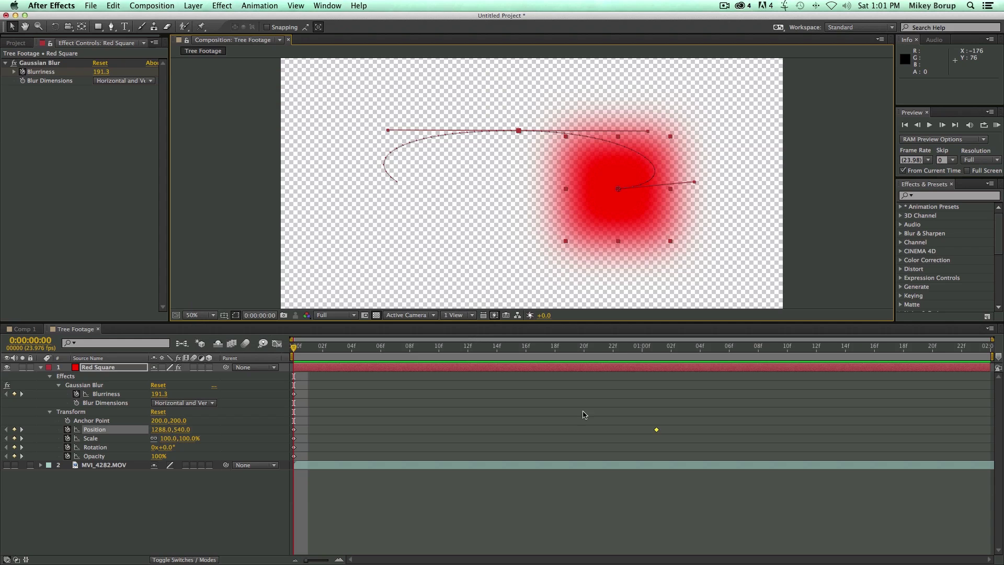
- Preview the red square's animation in the two-second composition
key("space")
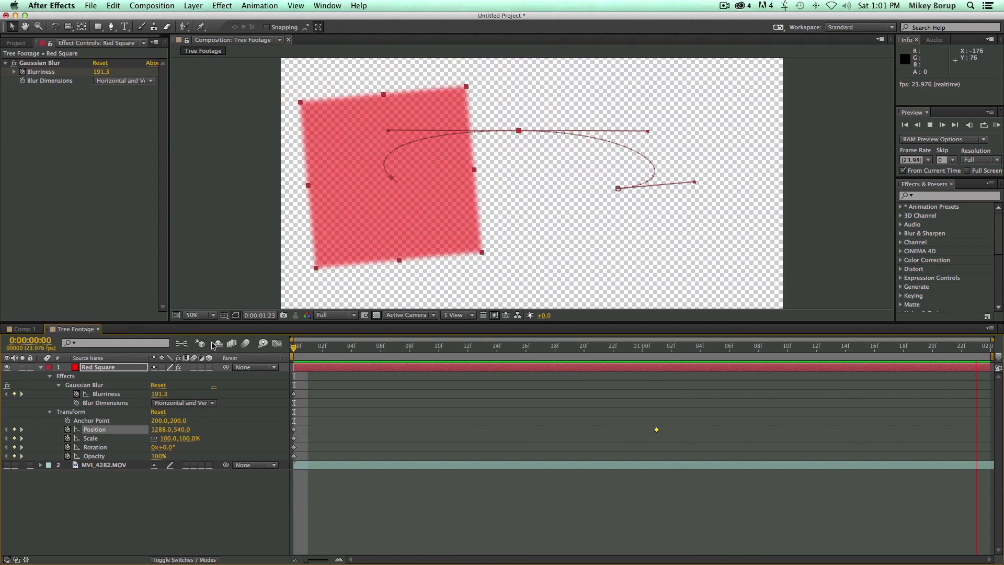
key("space")
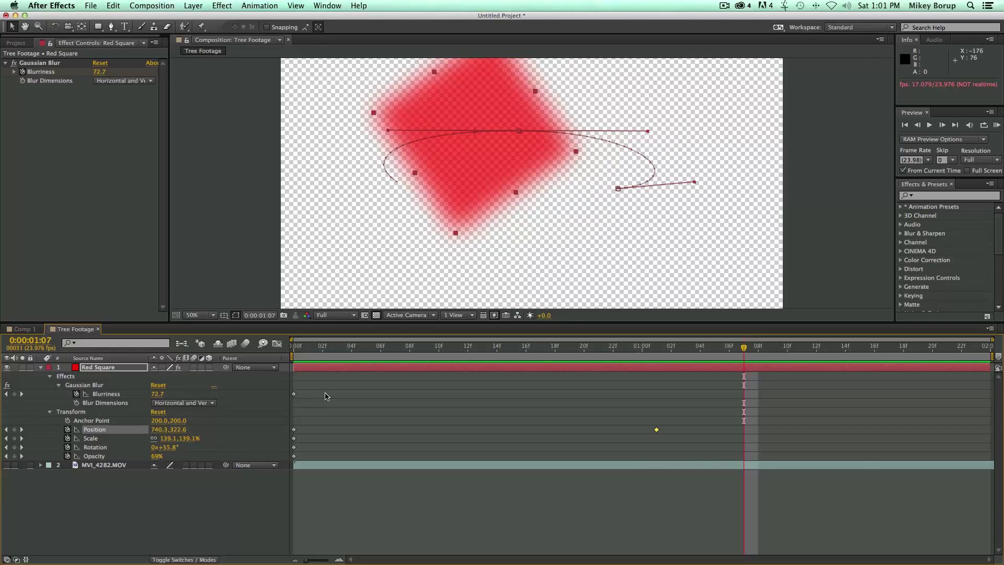
- Open the Render Queue, place it ahead of the composition timelines, and return to the Tree Footage timeline
key("Home")
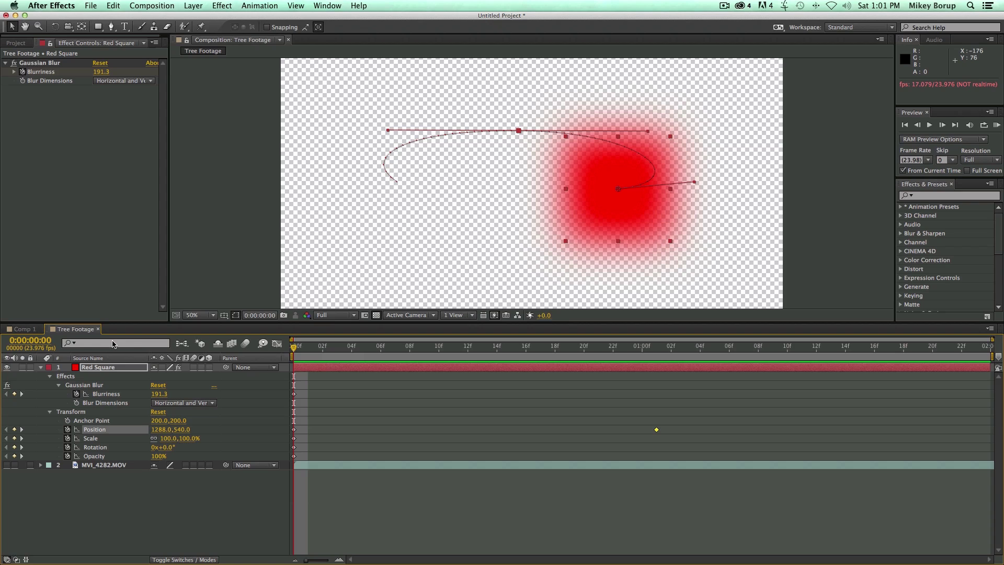
left_click(328, 6)
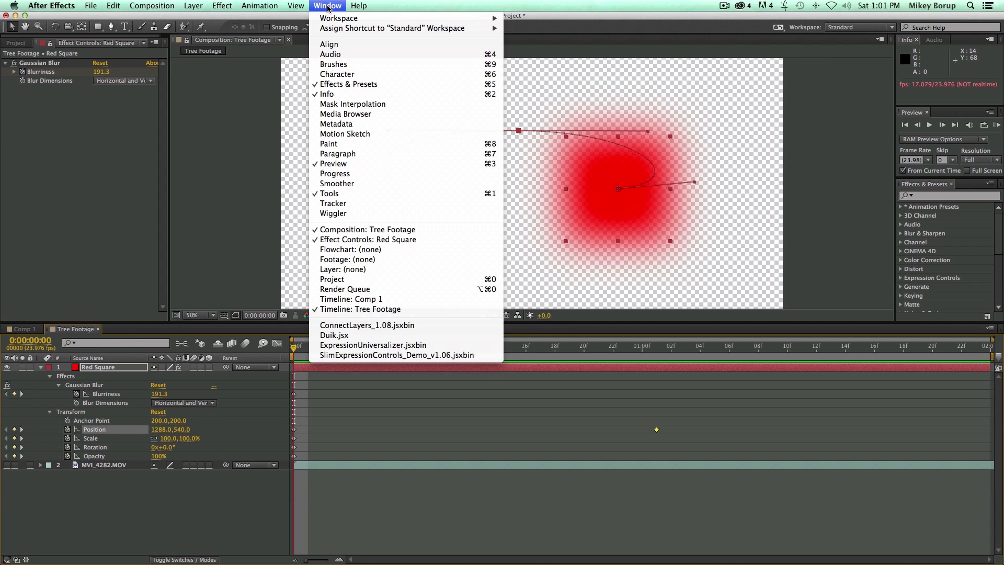
left_click(354, 289)
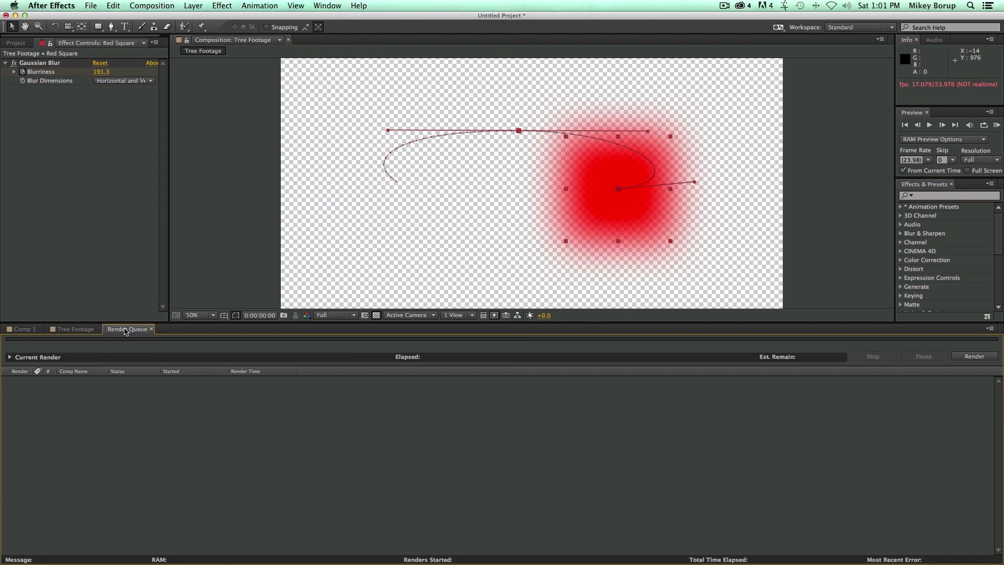
left_click_drag(121, 330, 21, 330)
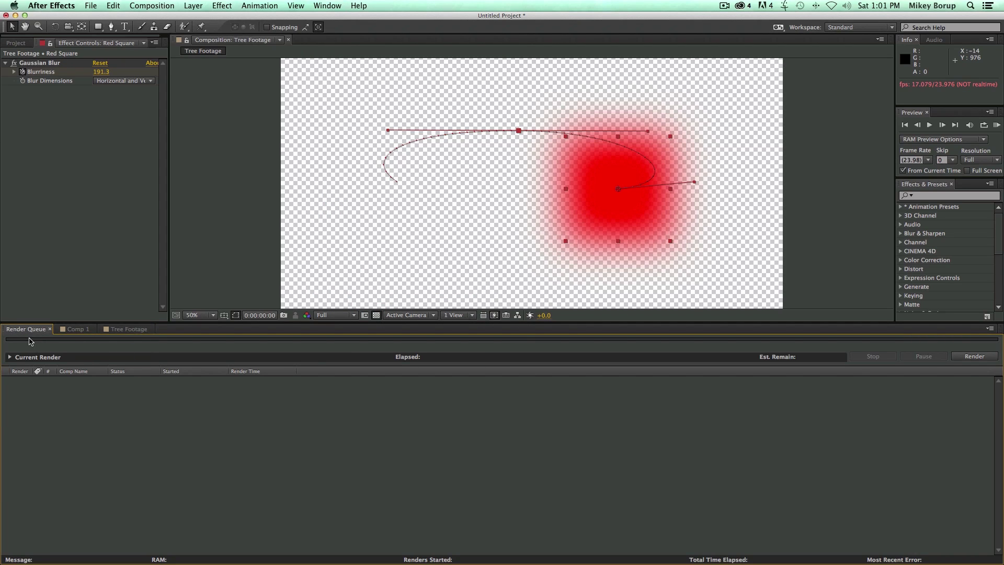
left_click(128, 330)
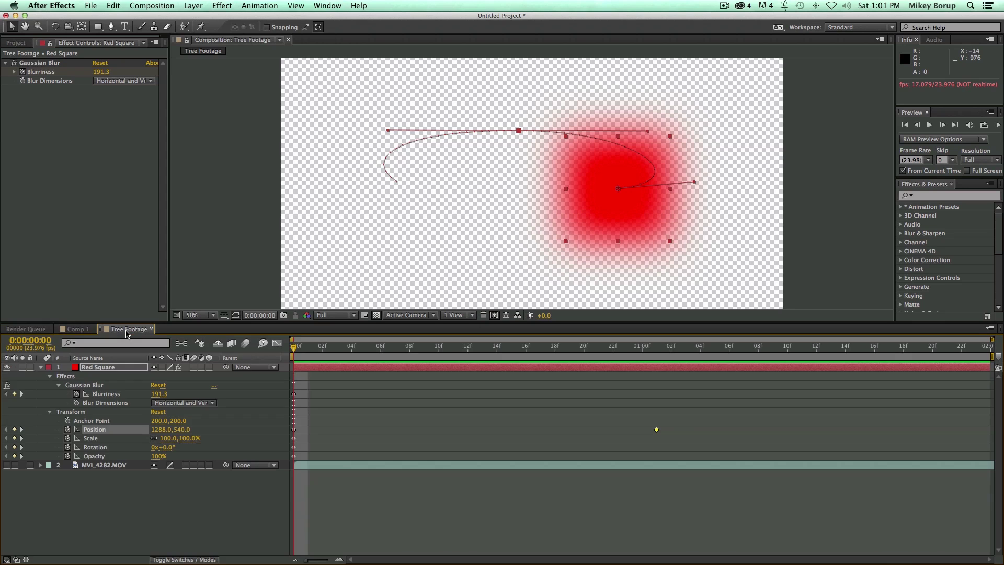
- Compare the composition's background with the transparency grid off and on at the first frame
left_click_drag(294, 348, 209, 369)
left_click(376, 316)
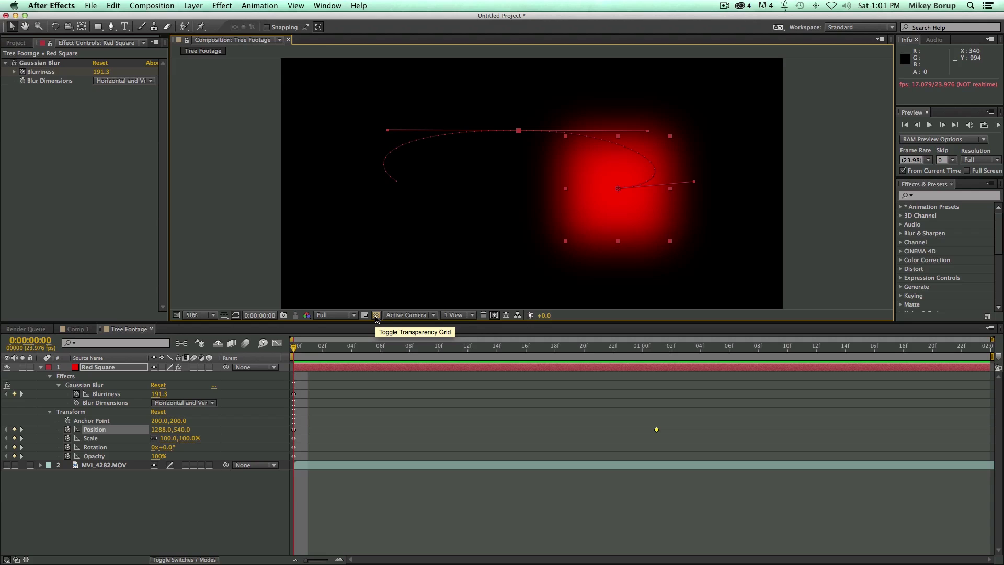
left_click(376, 316)
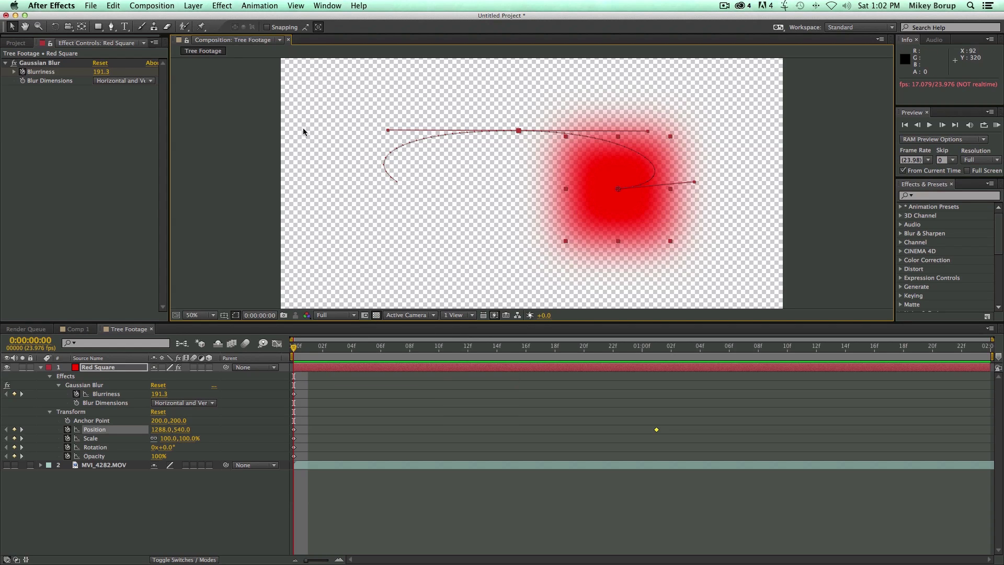
- Create a white solid at the composition size of 1920 x 1080 px and collapse the Red Square layer's properties
left_click(192, 5)
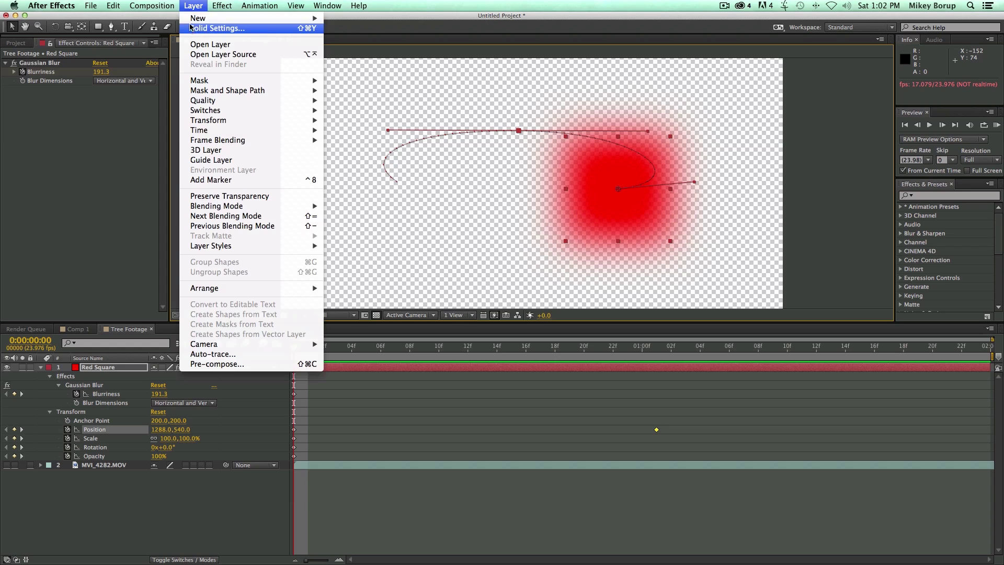
mouse_move(193, 20)
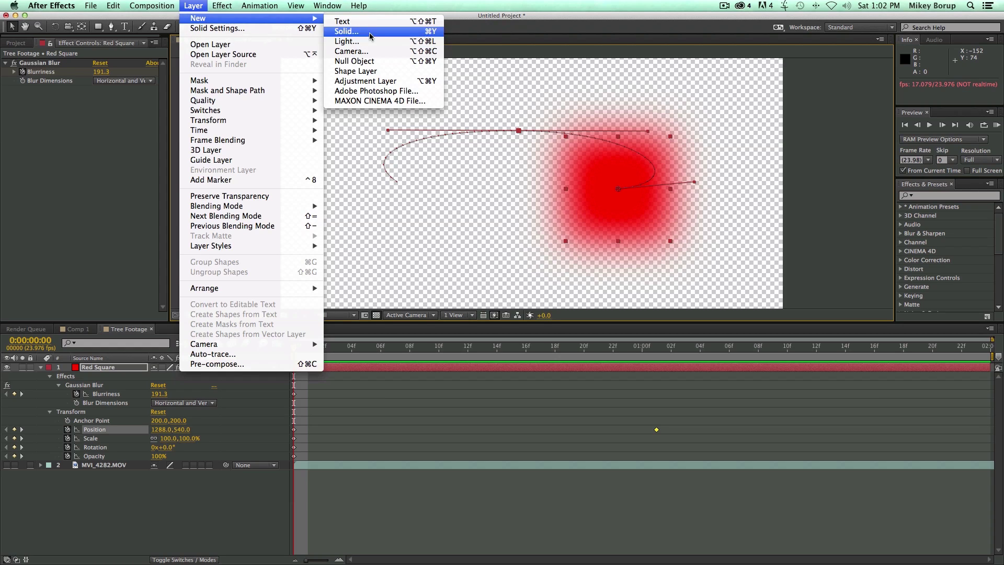
left_click(346, 31)
left_click(350, 250)
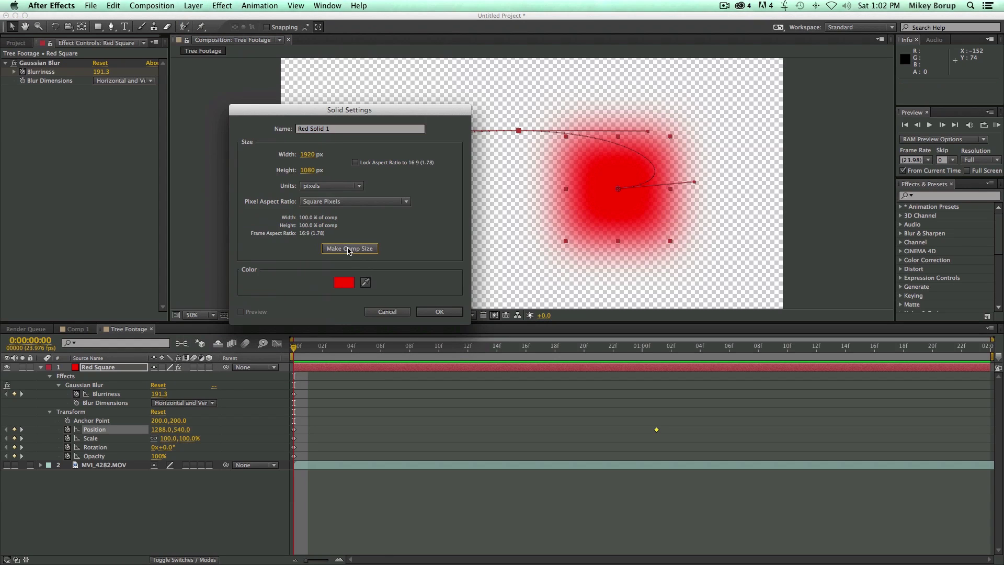
left_click(344, 282)
left_click_drag(448, 246, 360, 156)
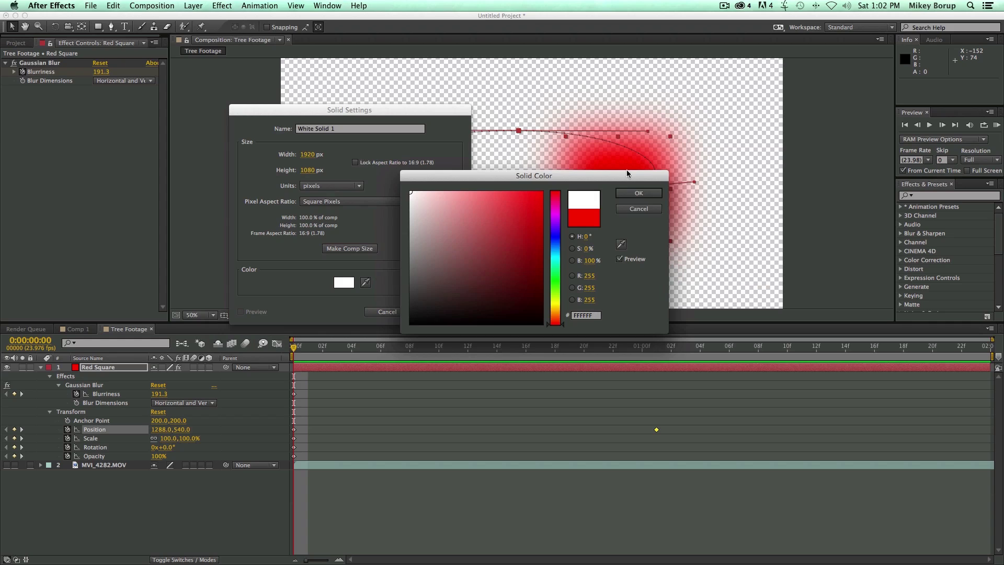
left_click(651, 194)
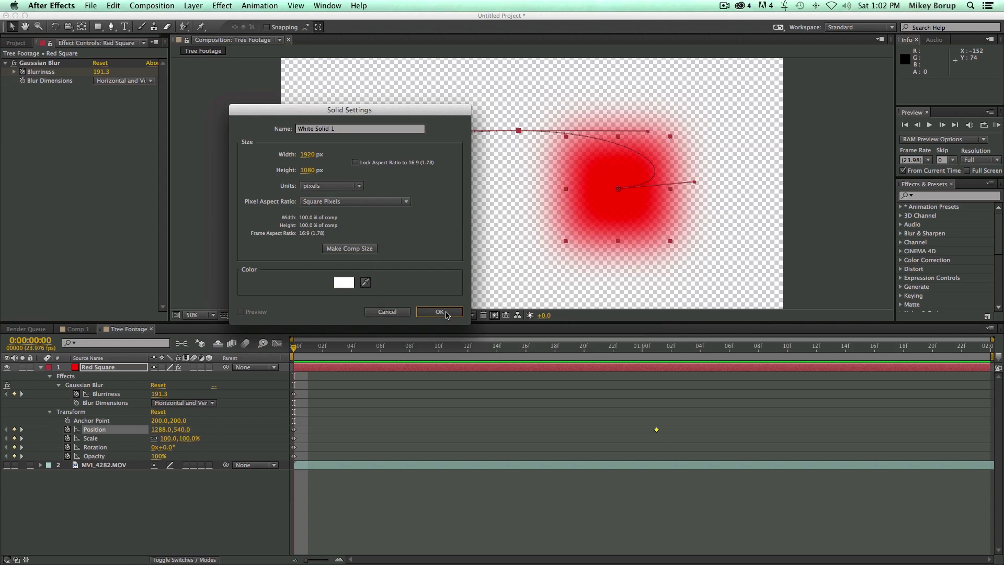
left_click(447, 313)
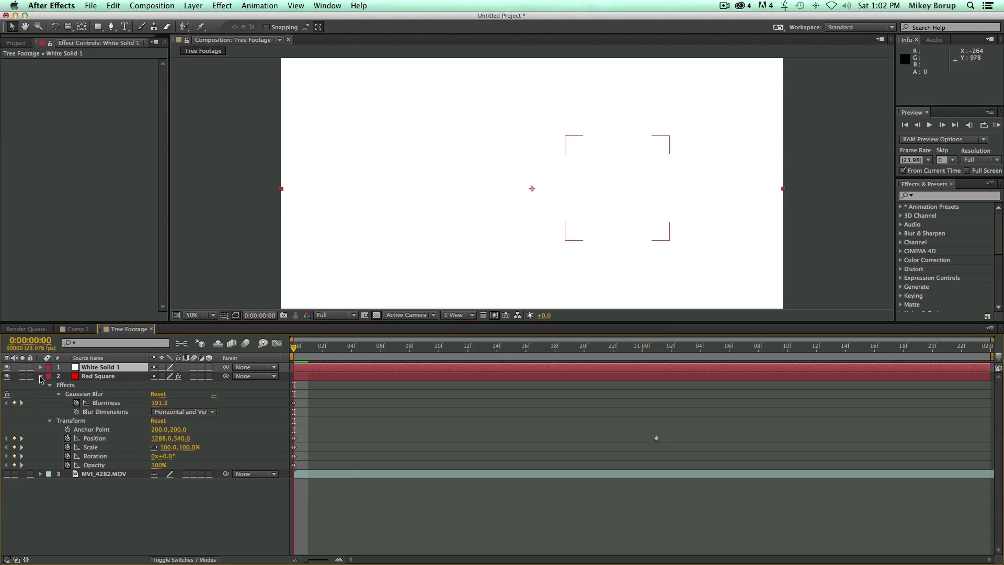
left_click(41, 376)
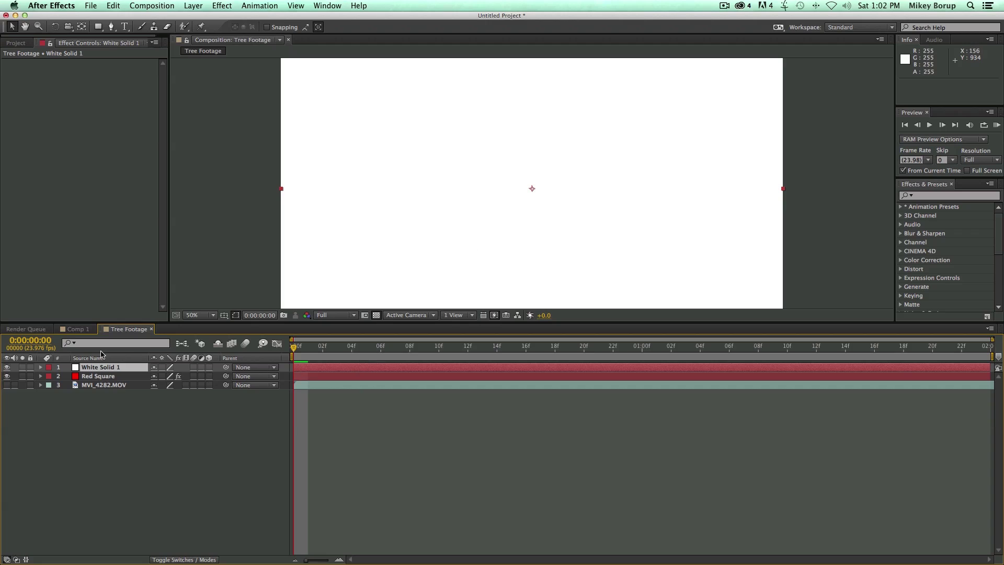
- Select the layers in turn to examine the stacking order of the white solid, red square and footage
left_click(90, 377)
left_click(134, 368)
left_click(112, 375)
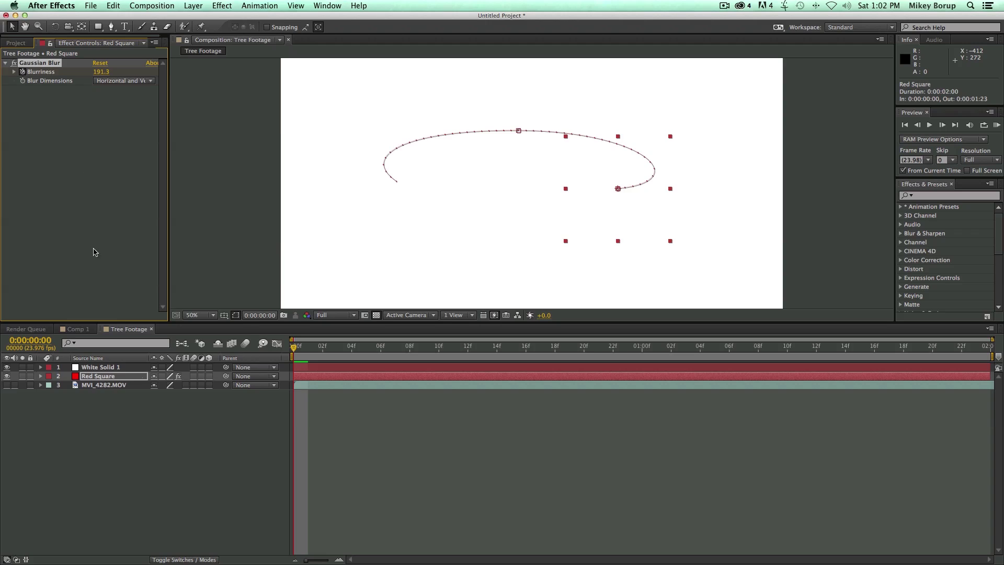
left_click(151, 395)
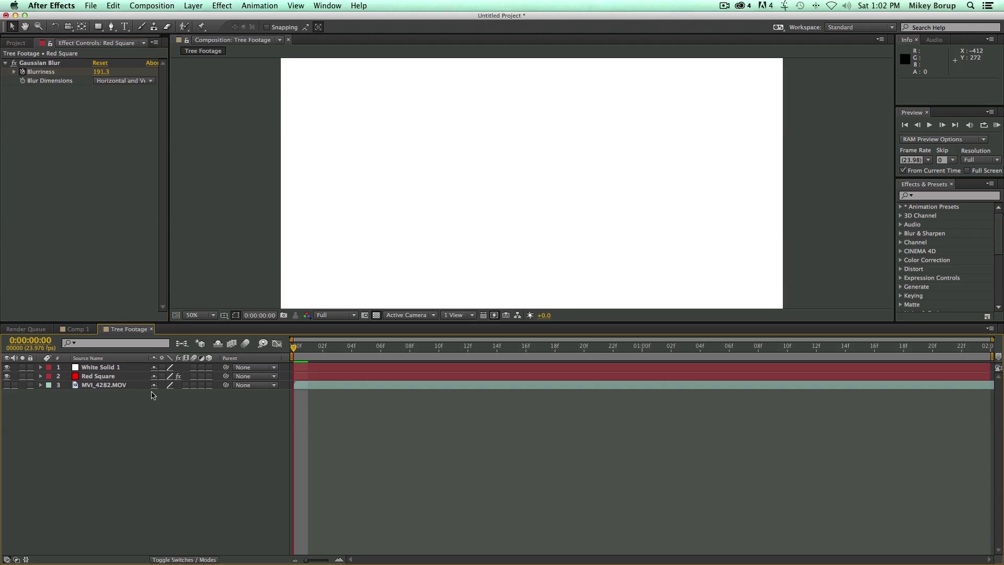
left_click(321, 368)
left_click(316, 375)
left_click(316, 385)
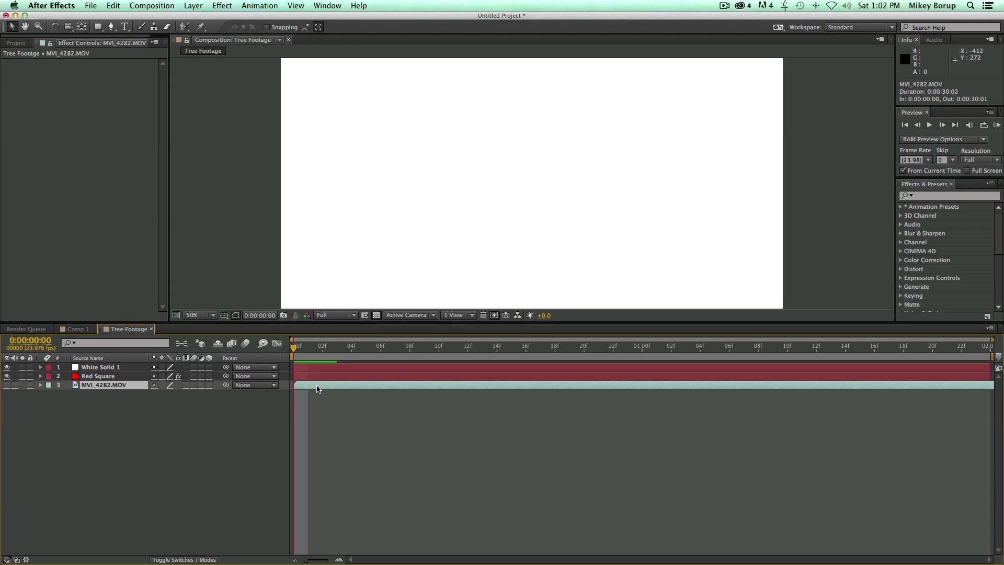
- Move the white solid to the bottom of the layer stack and preview the red square's animation over it
left_click(316, 368)
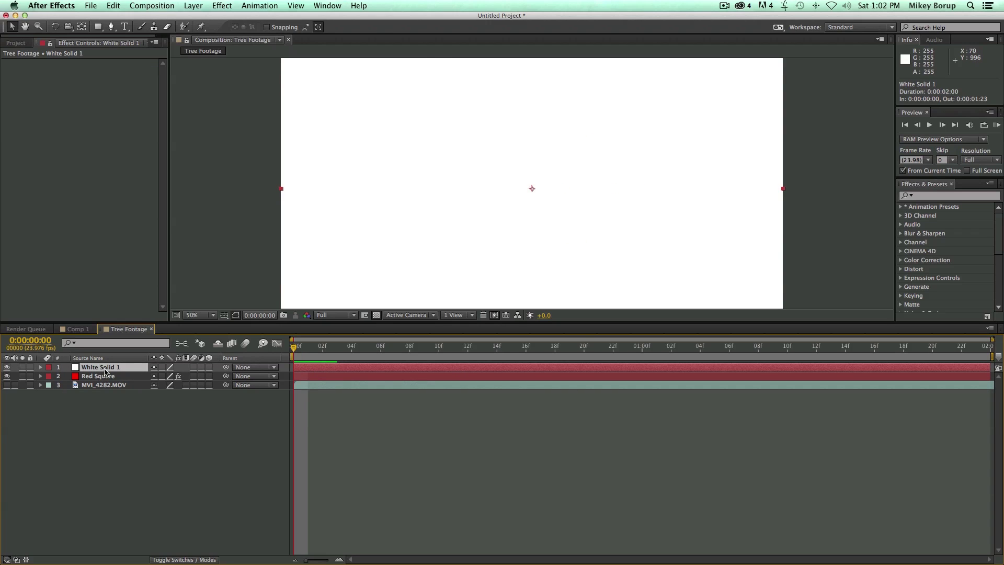
left_click_drag(118, 371, 115, 397)
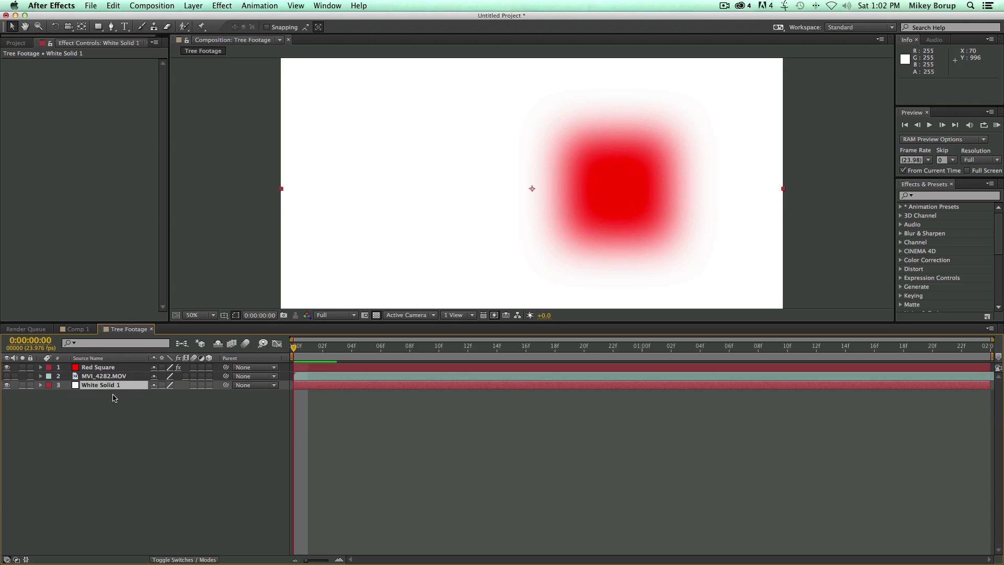
key("space")
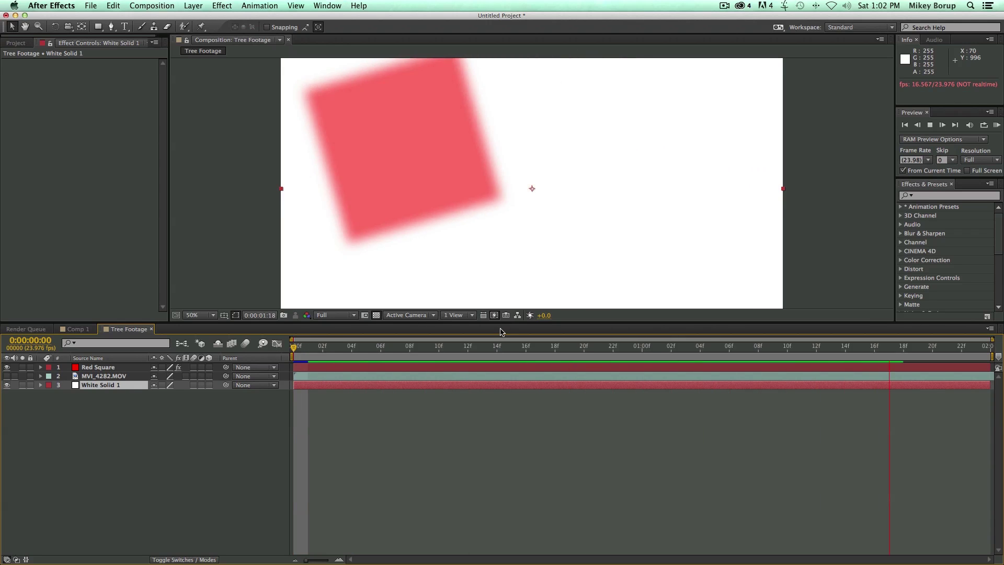
key("space")
left_click_drag(418, 349, 220, 347)
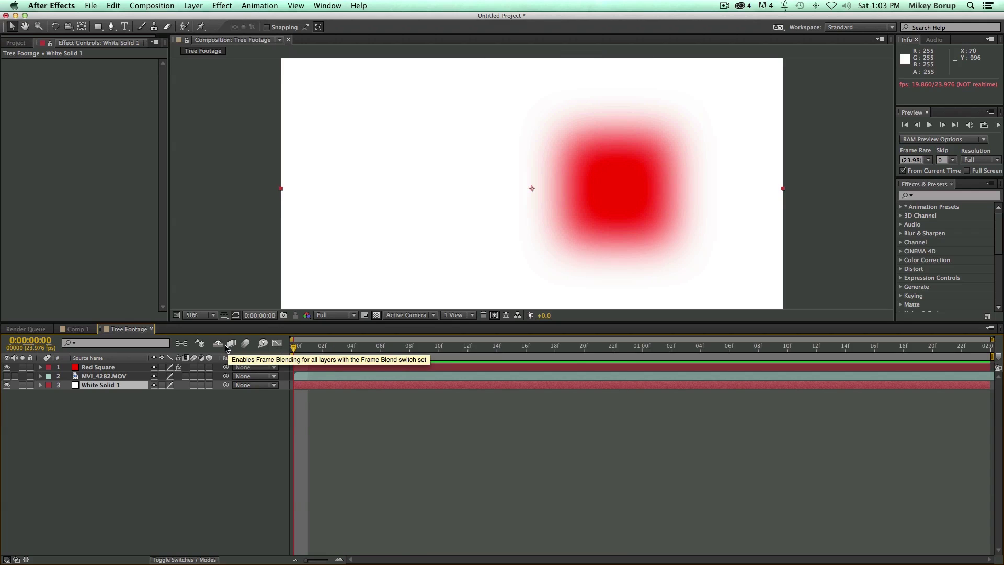
- Add the Tree Footage composition to the render queue and look through the available output module presets
left_click(91, 6)
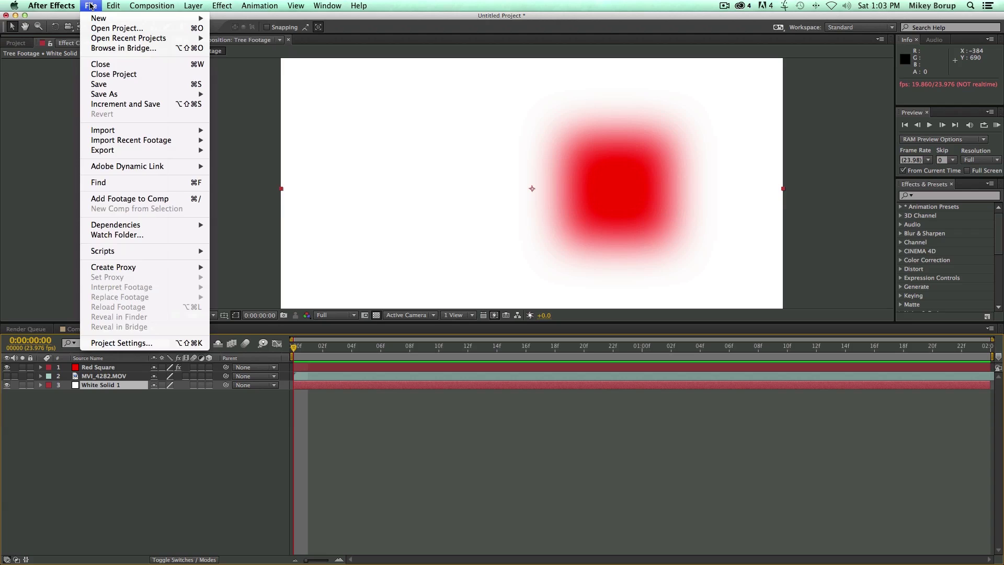
mouse_move(114, 152)
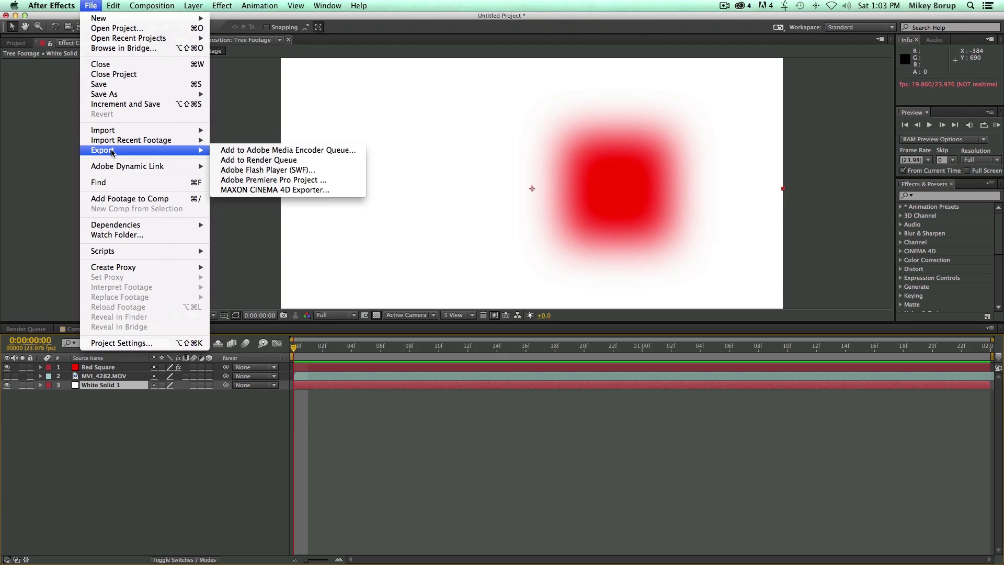
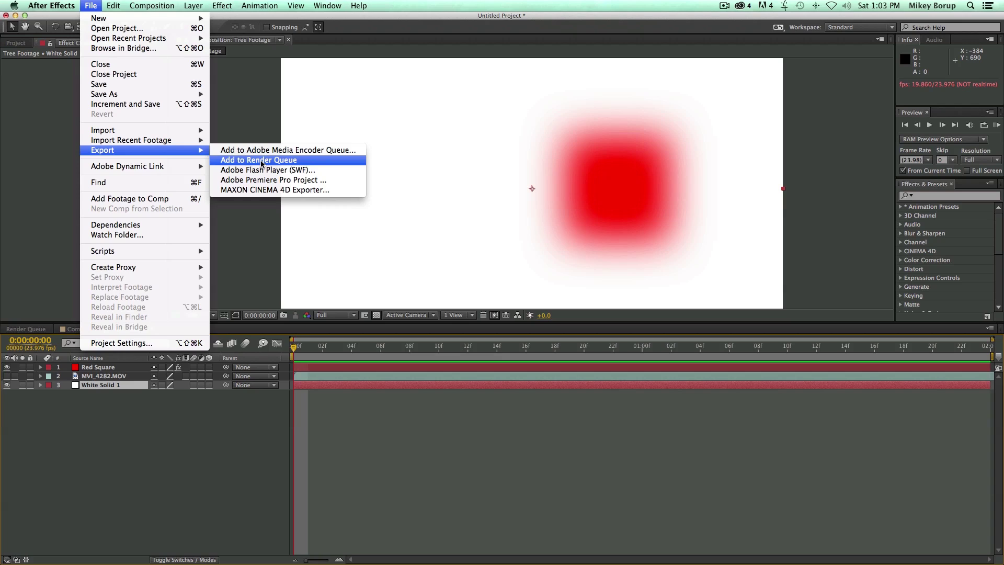
left_click(261, 164)
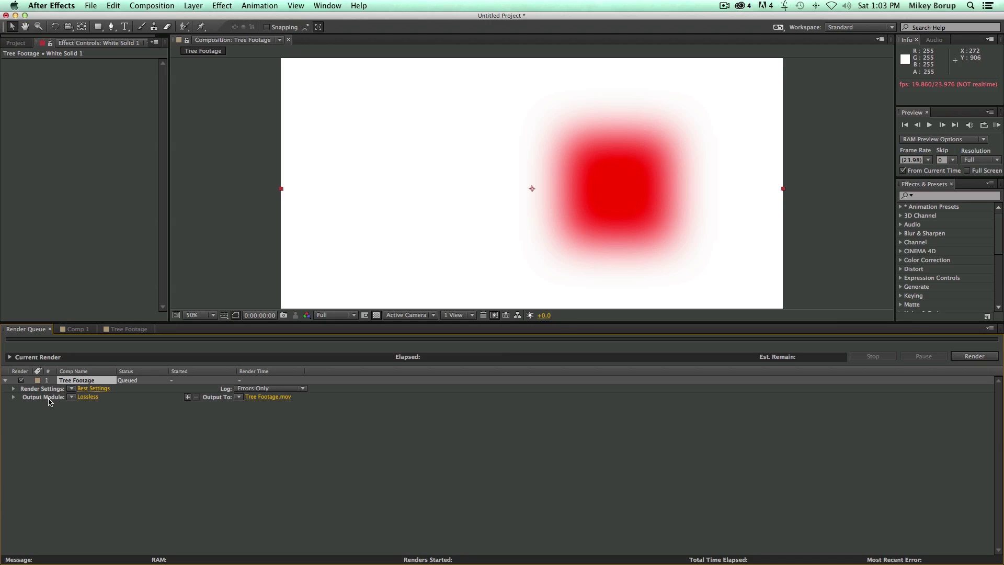
left_click(73, 399)
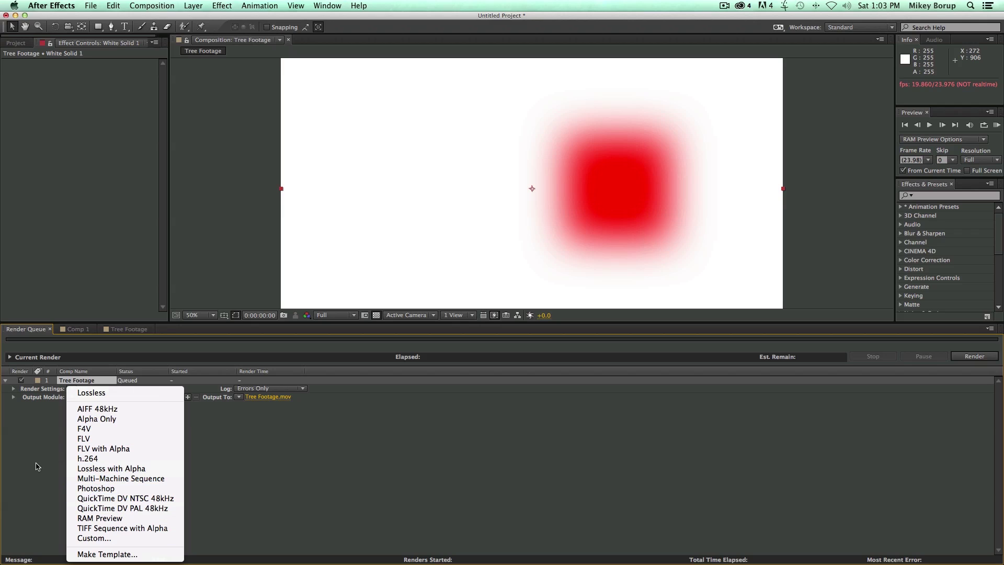
left_click(48, 431)
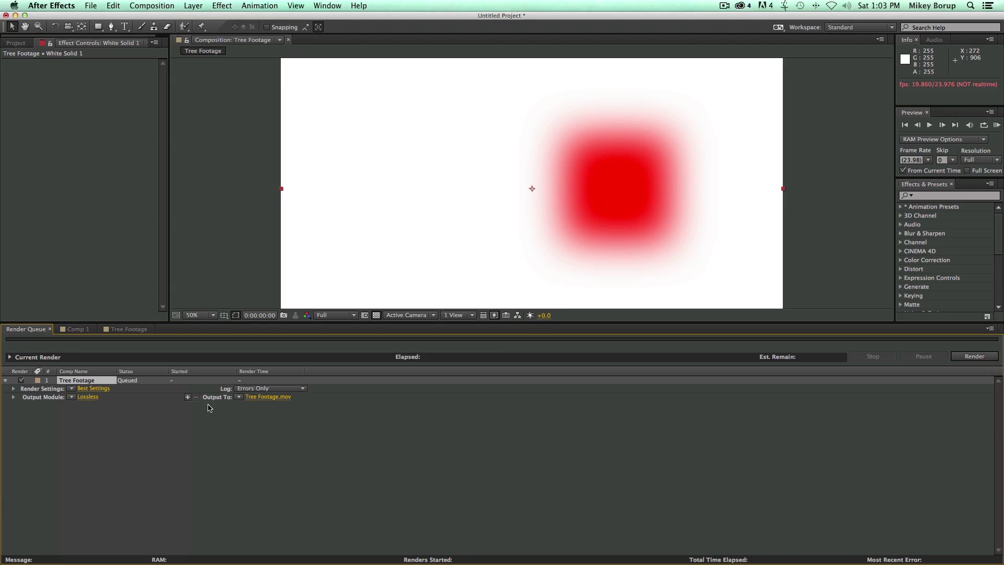
- Set the format to H.264 in the Tree Footage render's output module settings
left_click(88, 398)
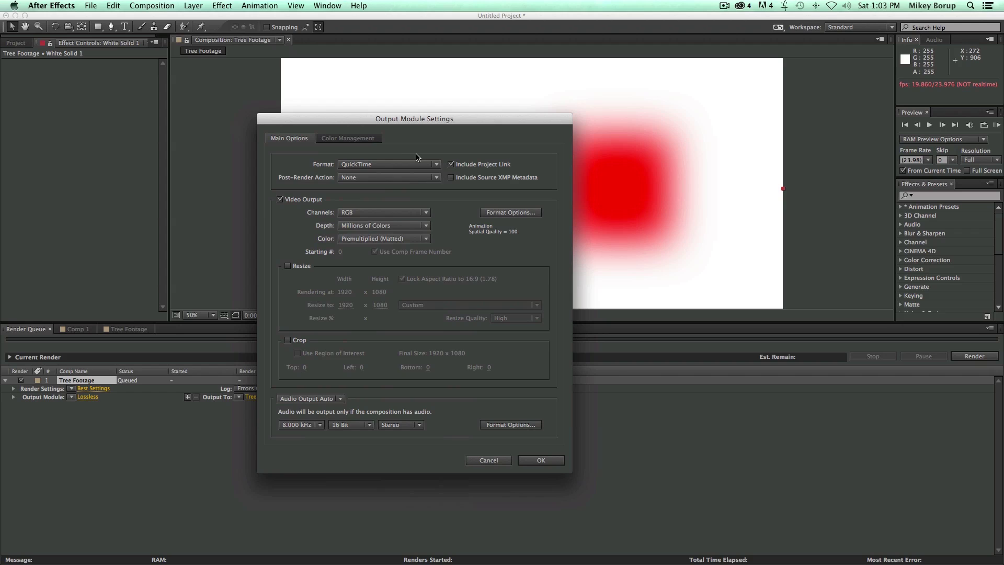
left_click(368, 165)
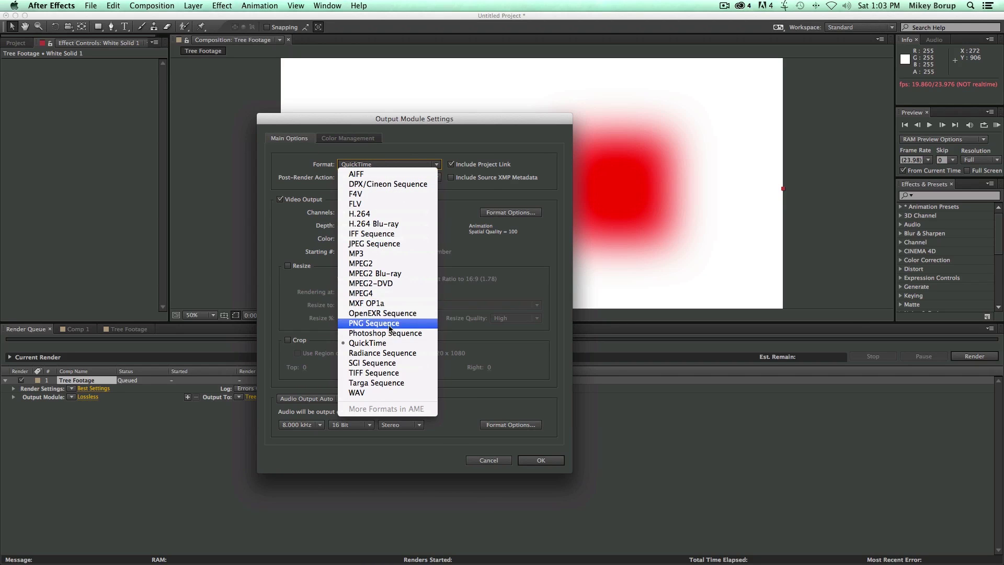
left_click(366, 213)
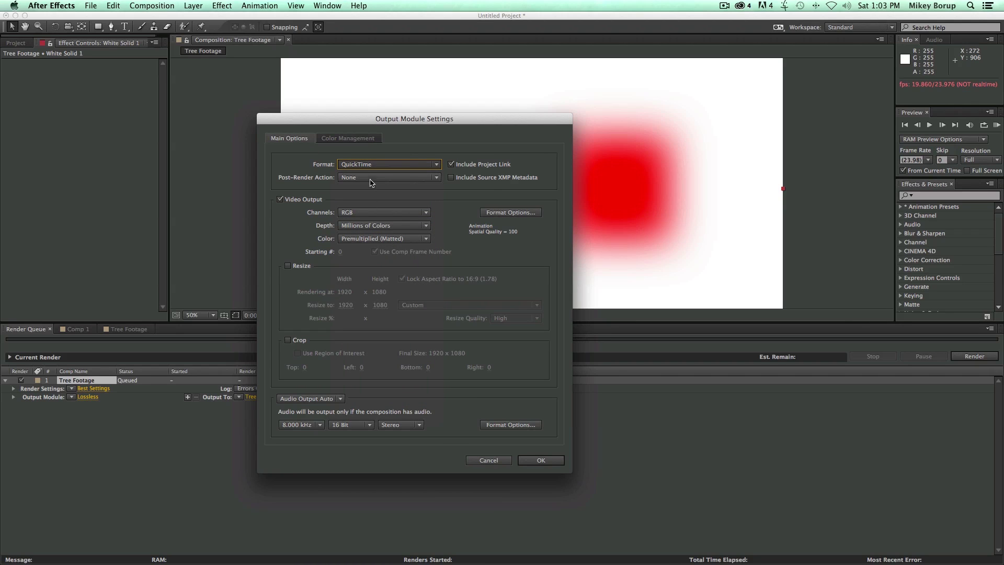
- Review the H.264 multiplexer and video format options and accept them
left_click(512, 213)
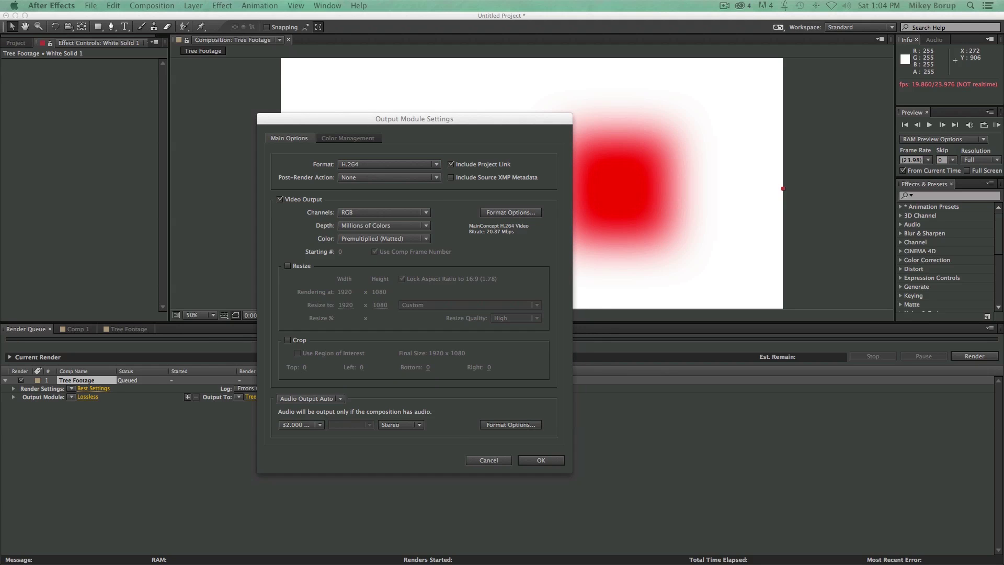
left_click(318, 70)
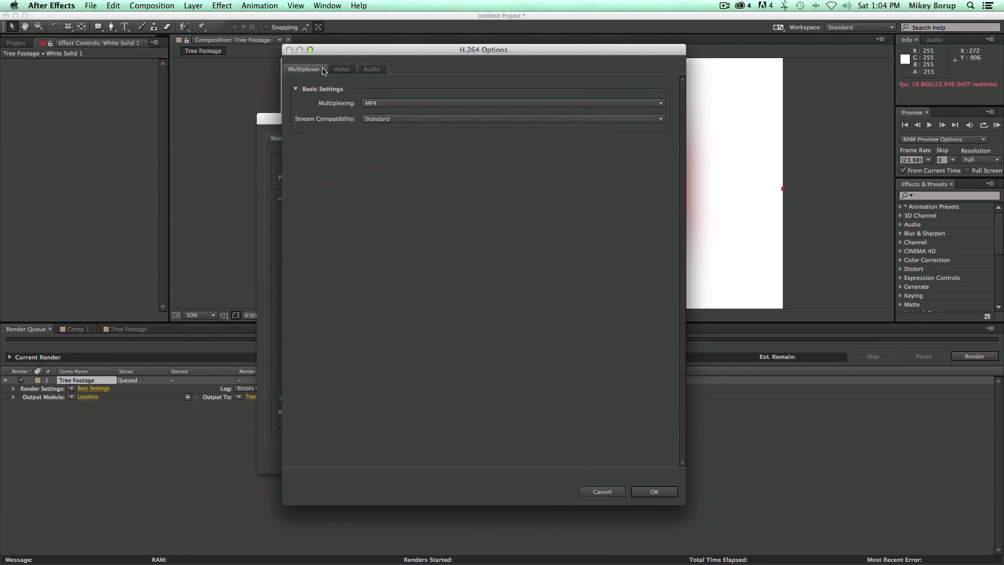
left_click(348, 70)
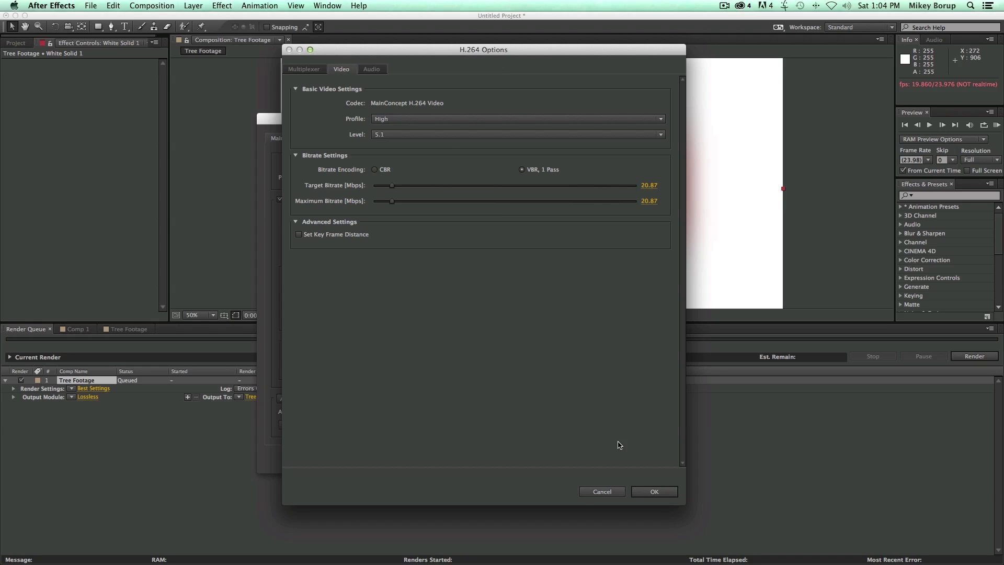
left_click(654, 491)
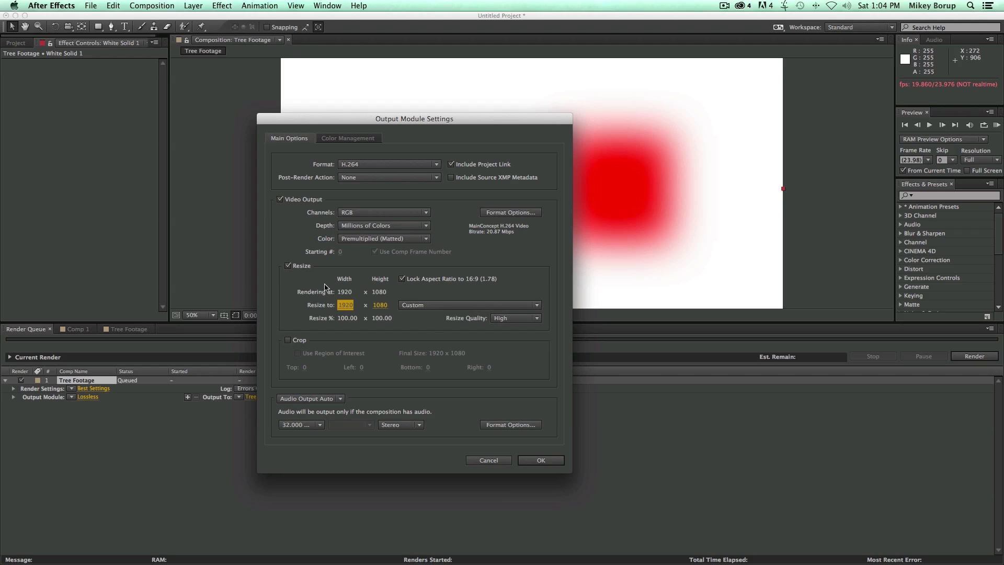
- Try the output module's Resize and Crop options and turn both off again
left_click(288, 265)
left_click(287, 340)
left_click(288, 340)
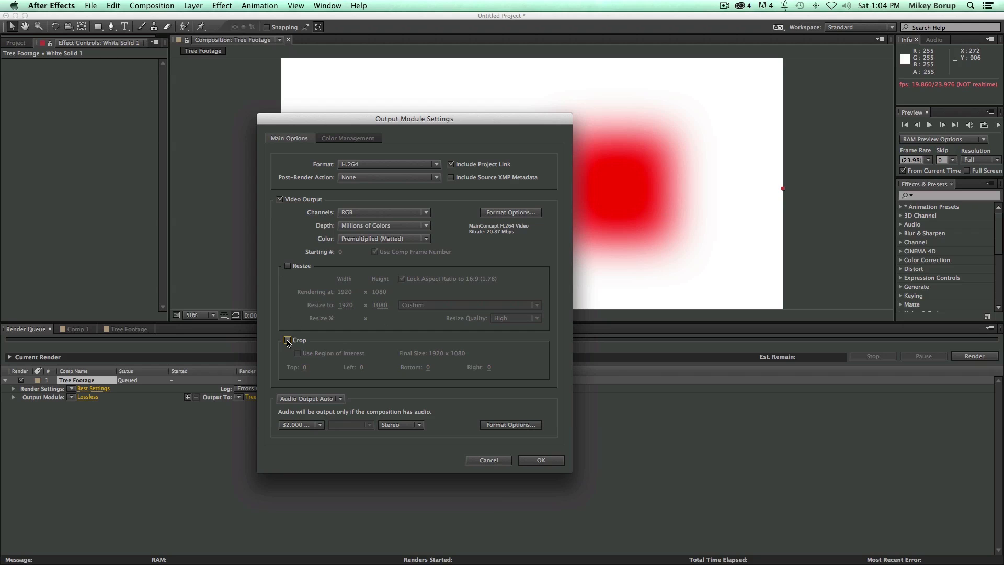
- Accept the output module settings and apply the h.264 preset to the Tree Footage render
left_click(540, 459)
left_click(71, 398)
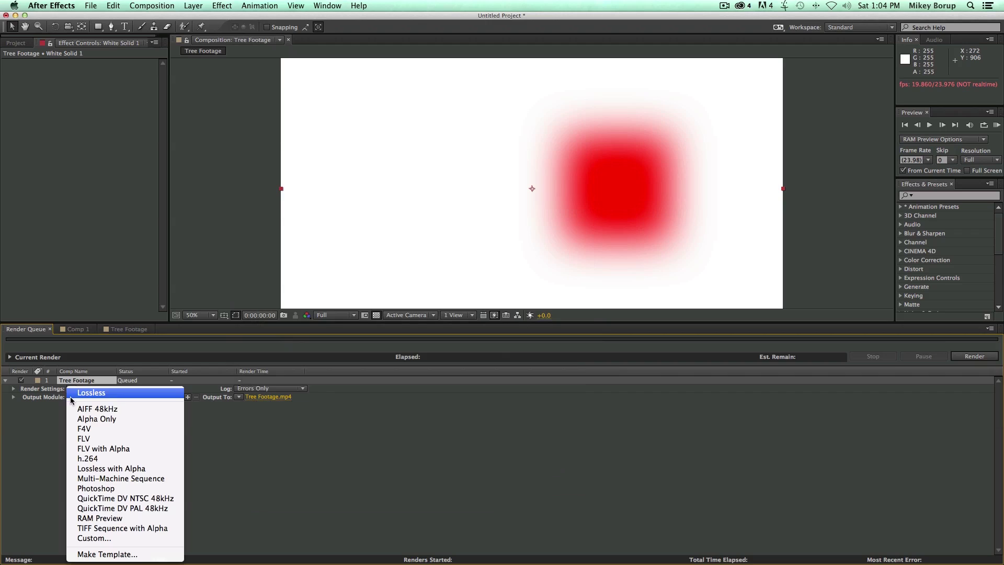
left_click(102, 459)
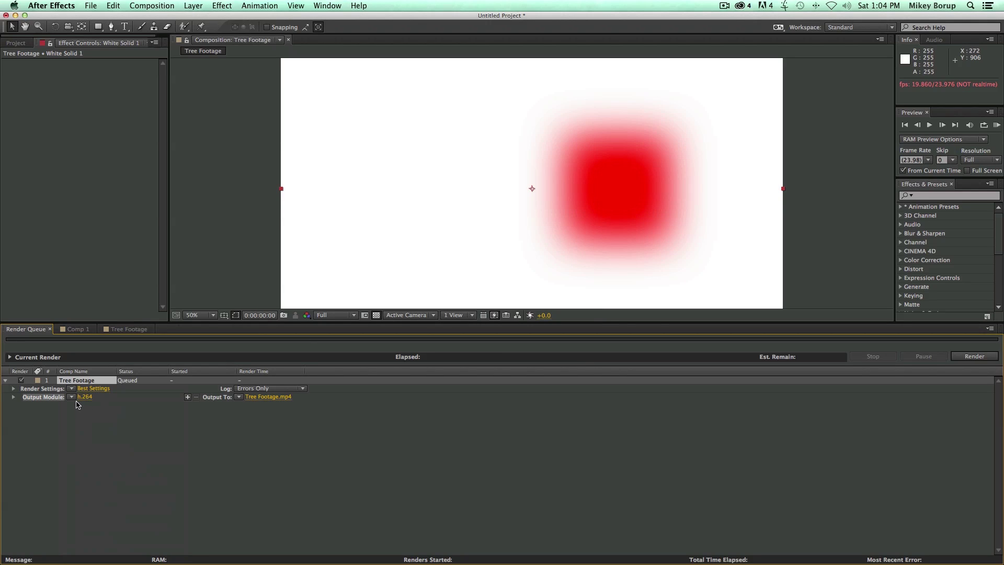
- Review the custom output module settings and the output module template options without saving a template
left_click(72, 397)
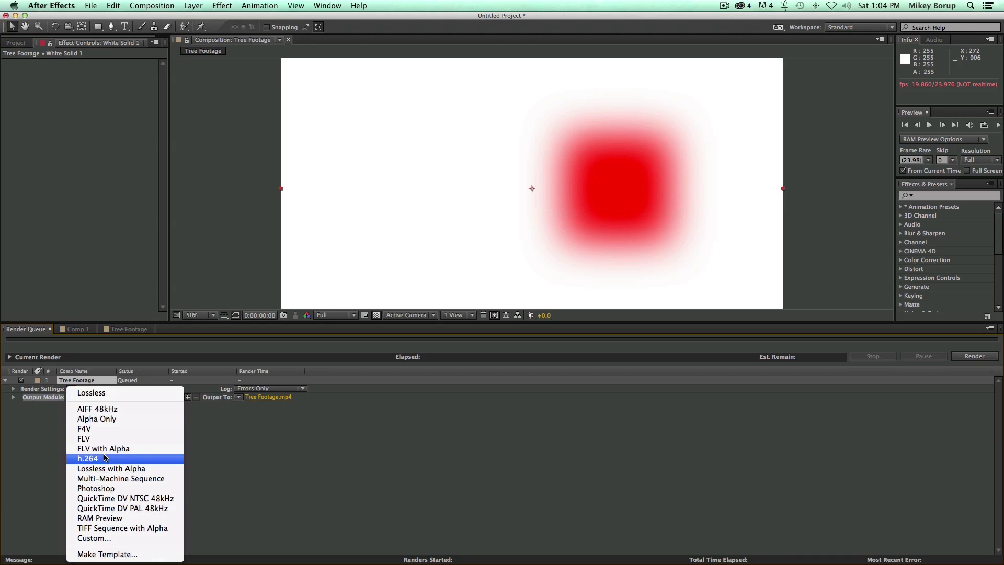
left_click(108, 539)
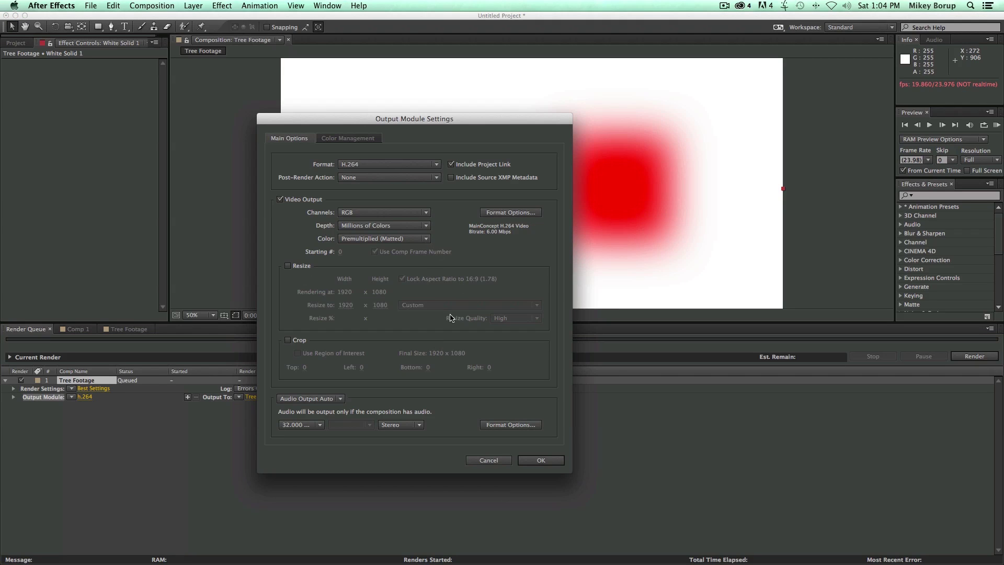
left_click(541, 460)
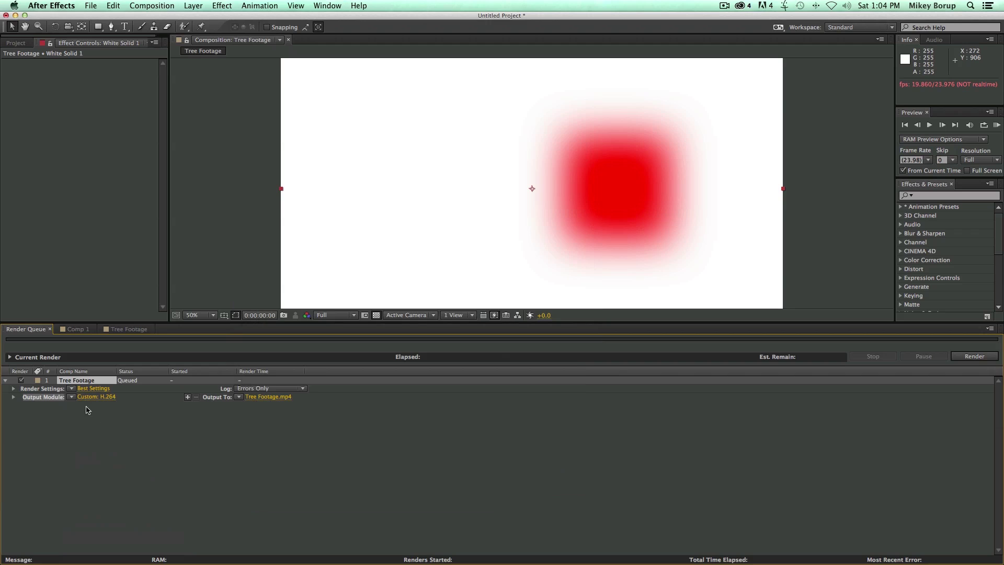
left_click(72, 397)
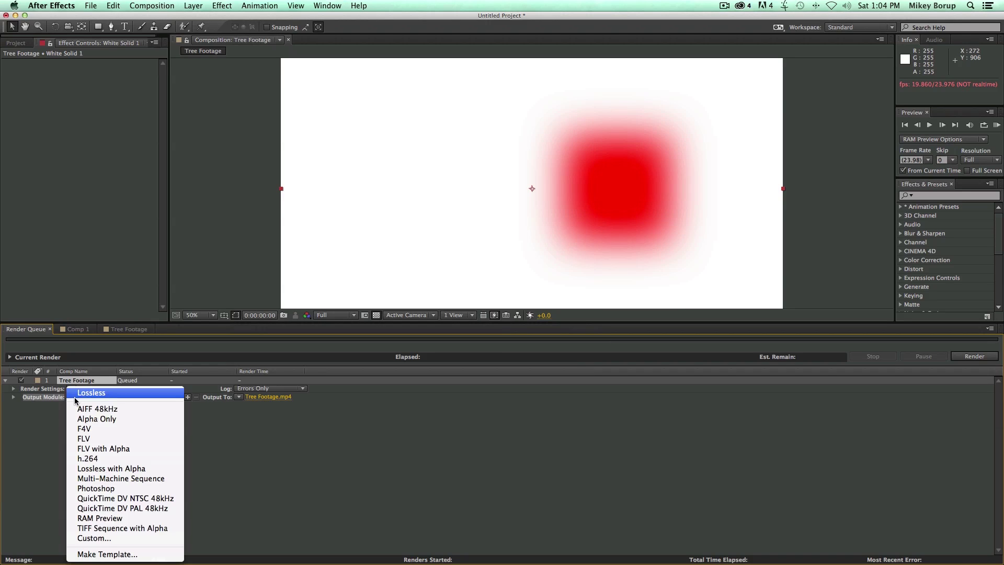
left_click(105, 554)
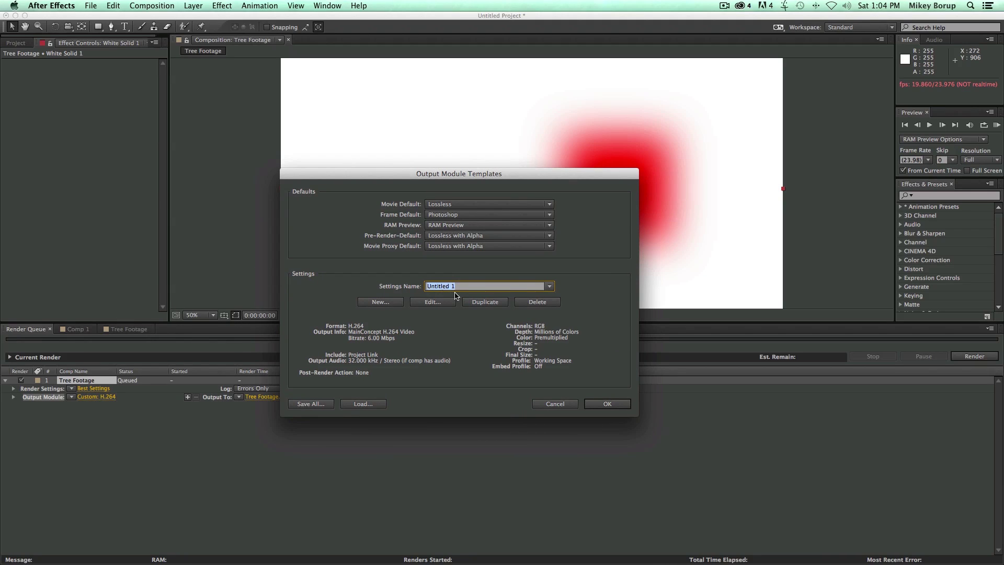
left_click(555, 404)
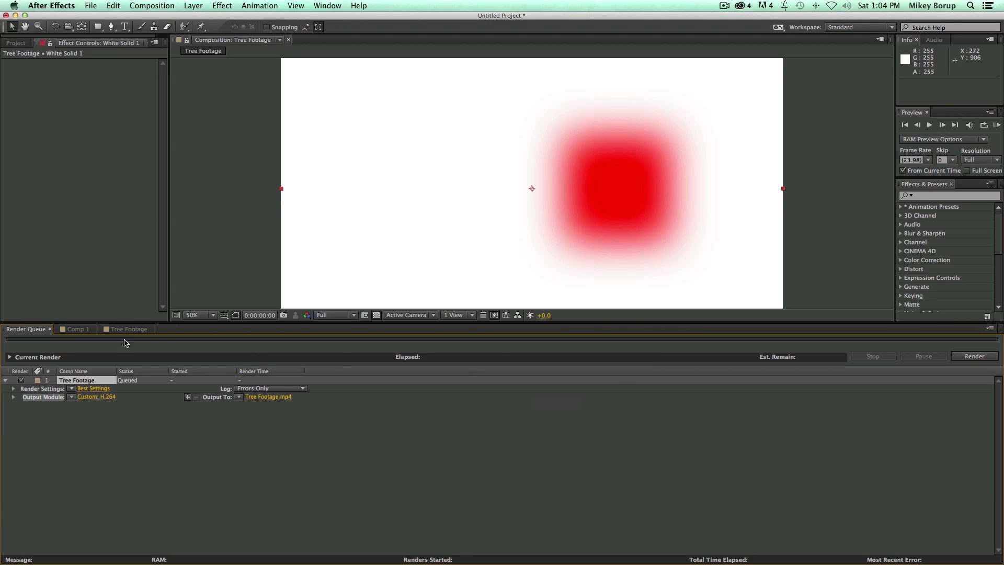
- Reapply the h.264 output module preset to the Tree Footage render
left_click(72, 397)
left_click(73, 458)
- Set the output movie's file name to "red square" in the current folder and render the queued composition
left_click(264, 397)
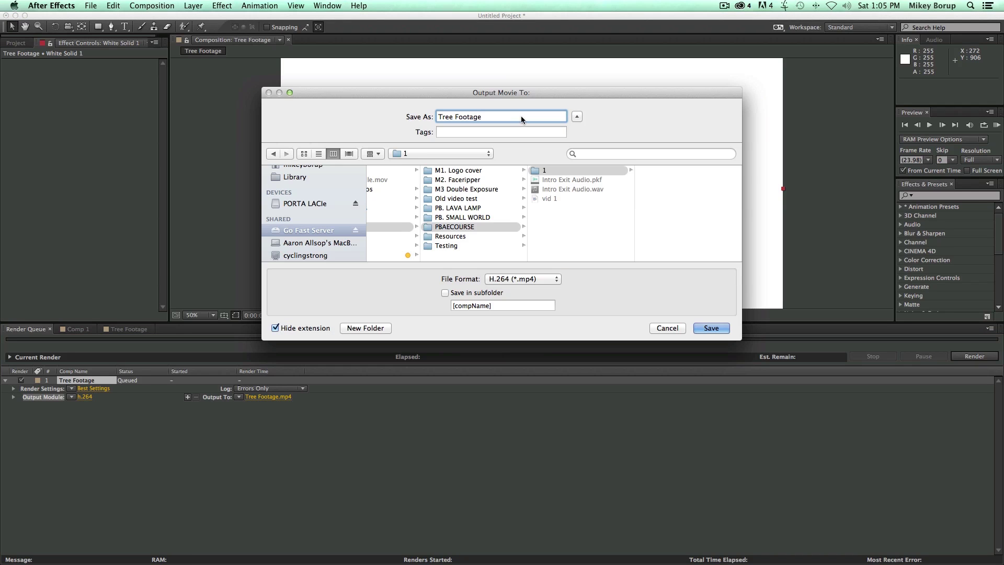
left_click_drag(504, 117, 360, 110)
type("red square")
left_click(717, 329)
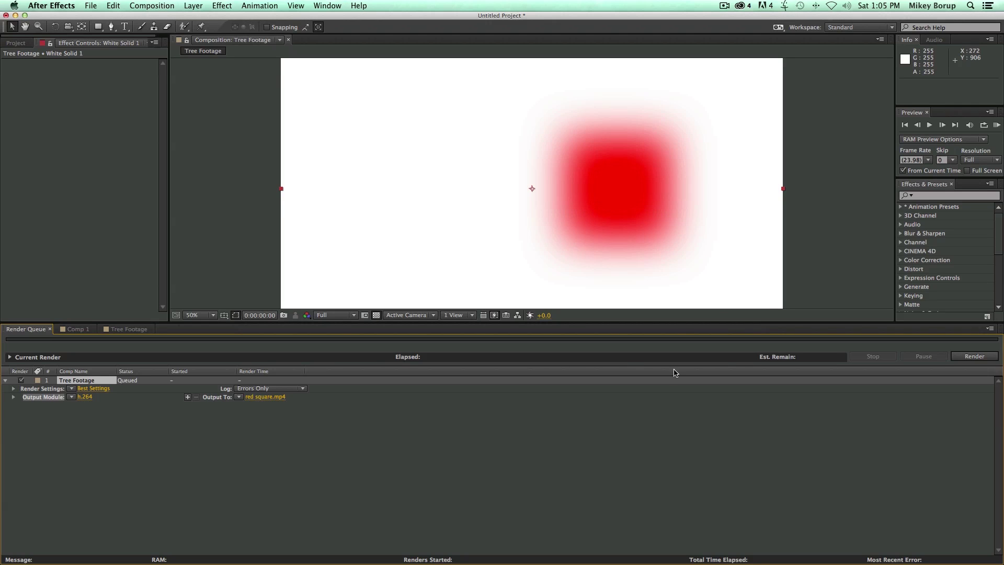
left_click(973, 357)
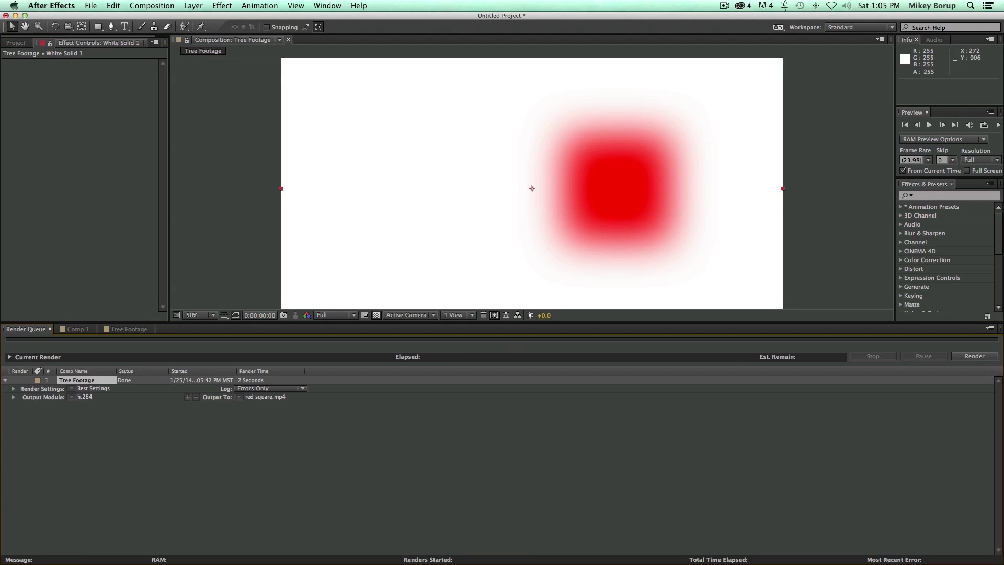
- Play the rendered red square.mp4 in QuickTime Player, close it and return to After Effects
key("super+Tab")
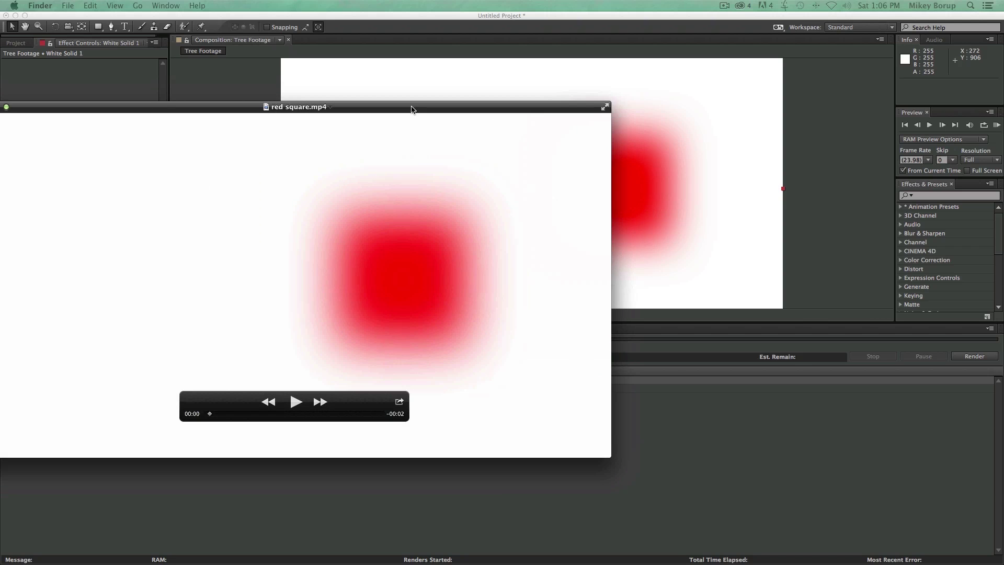
left_click_drag(413, 107, 595, 88)
left_click(476, 383)
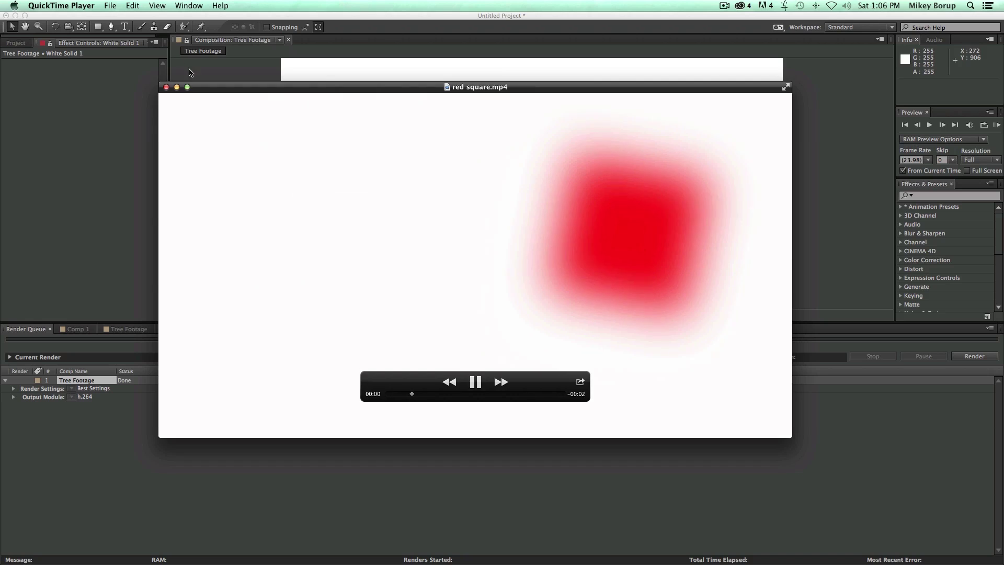
left_click(166, 87)
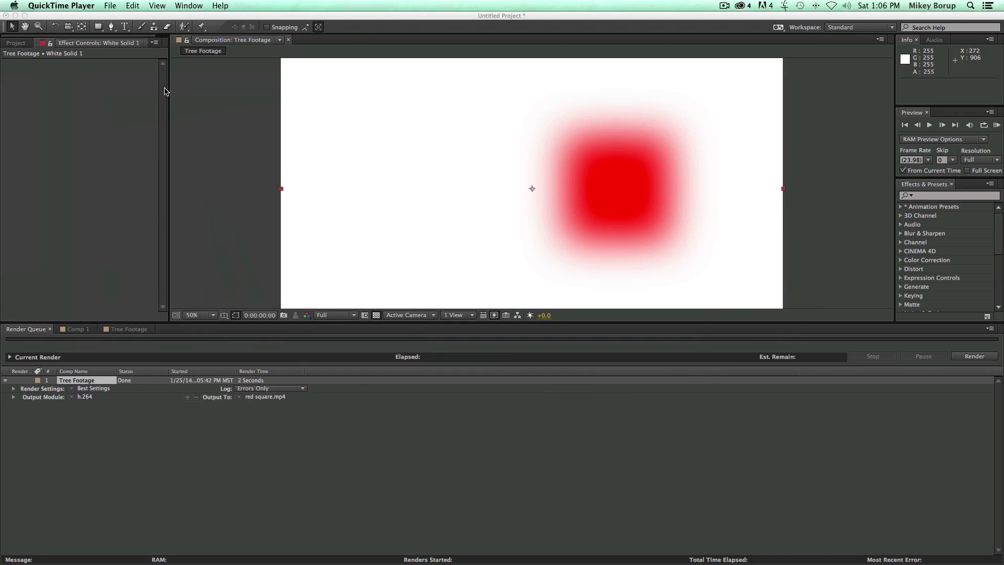
left_click(226, 266)
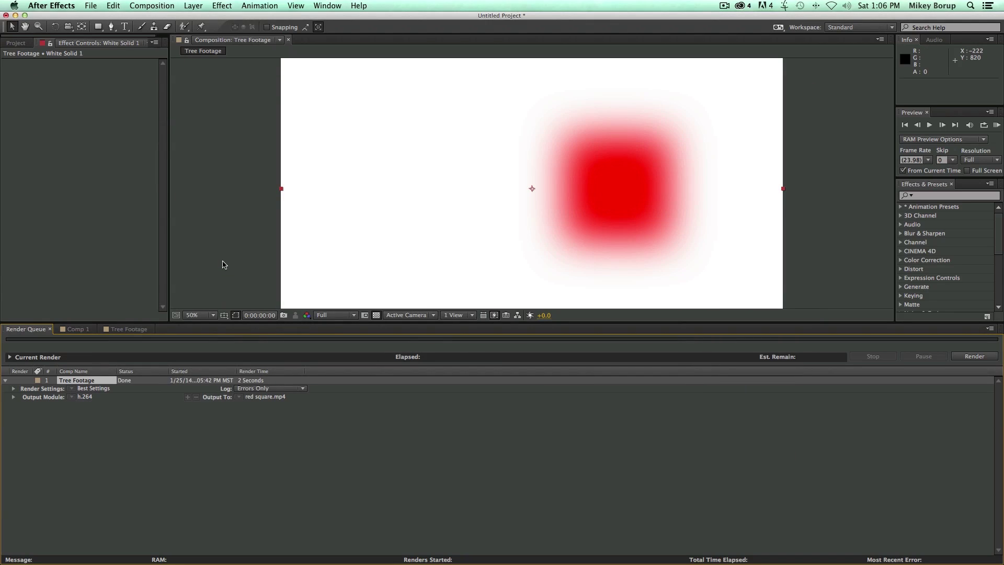